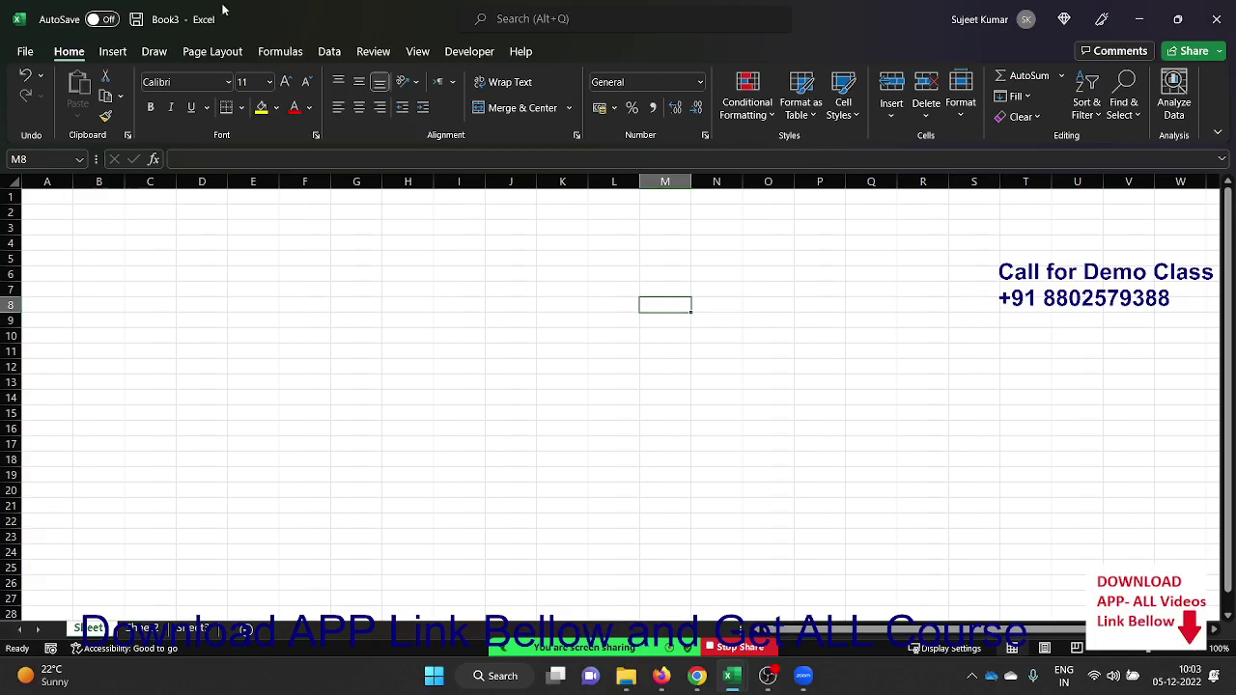
Open the VBA editor from Excel's Developer tab to reach the existing Module1 macros.
left_click(451, 56)
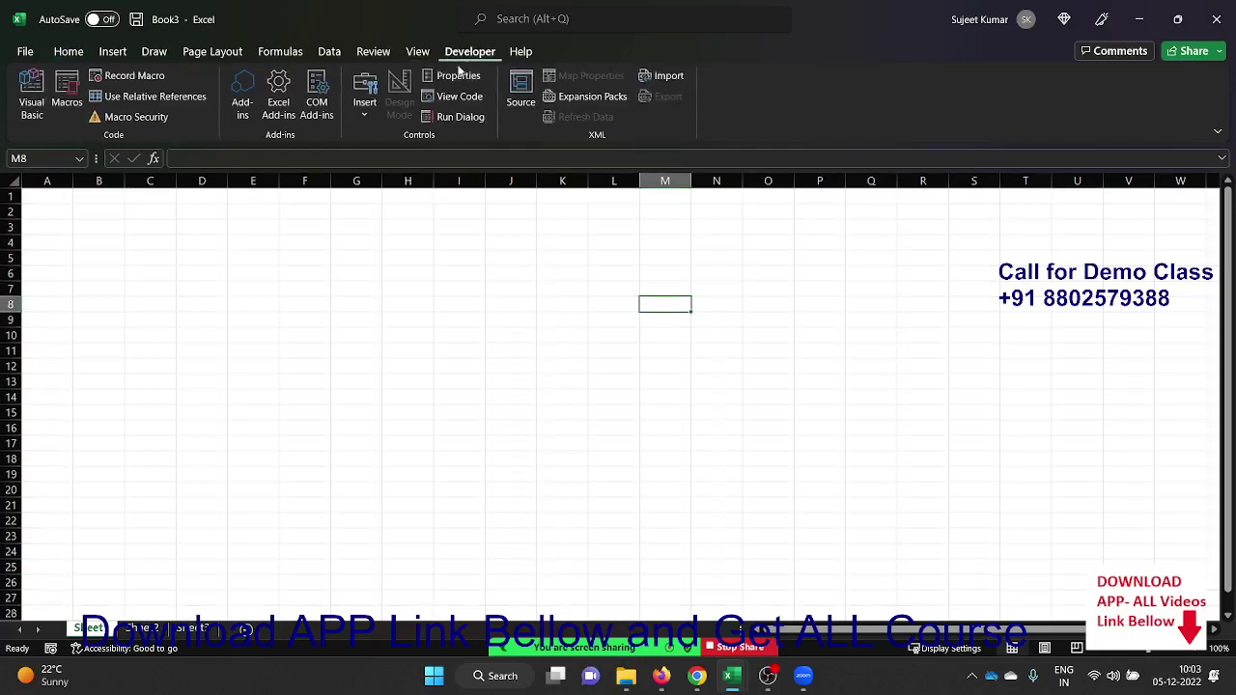
left_click(32, 97)
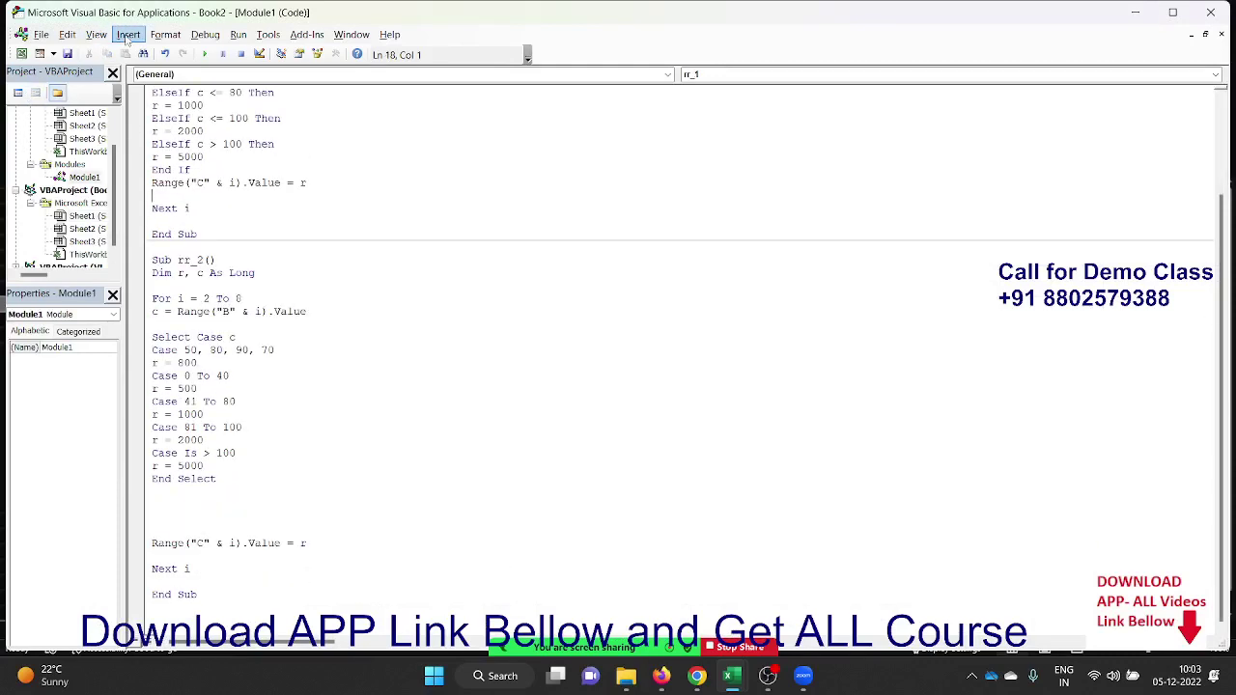
Insert a new module and create an empty Sub rr() procedure.
left_click(128, 34)
left_click(150, 86)
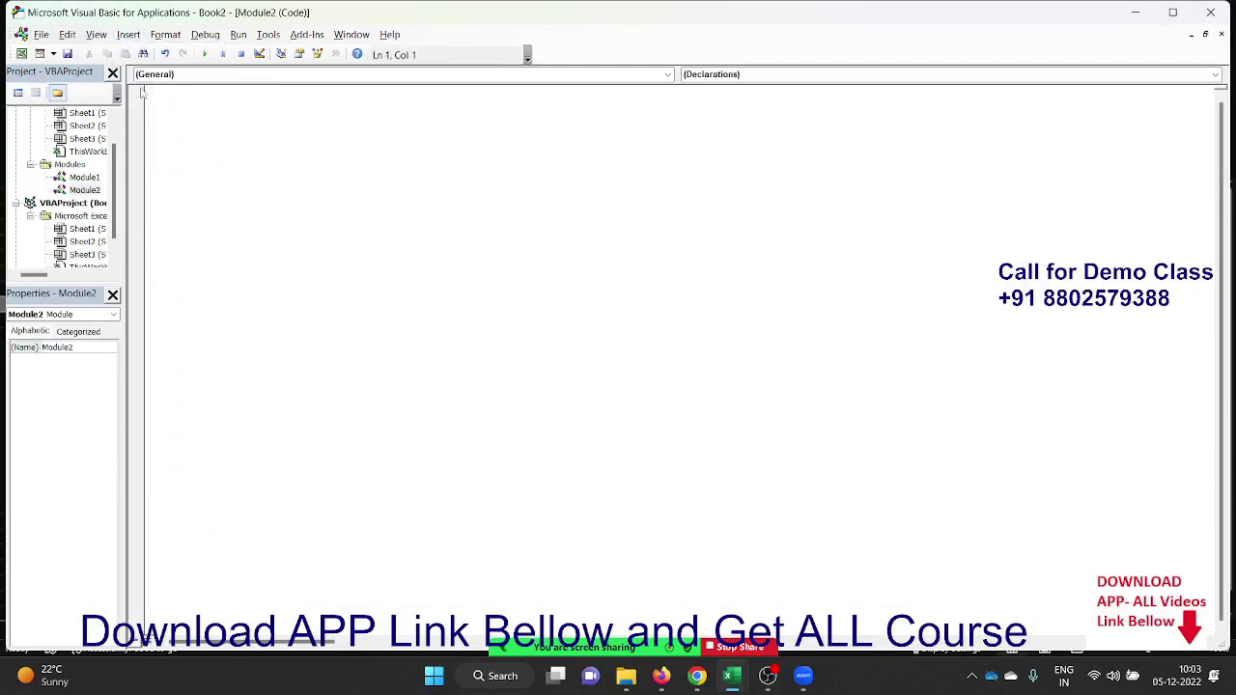
type("sub ")
type("rr()")
key("Return")
key("Return")
key("Return")
key("Return")
key("Return")
key("Return")
key("Up")
key("Up")
key("Up")
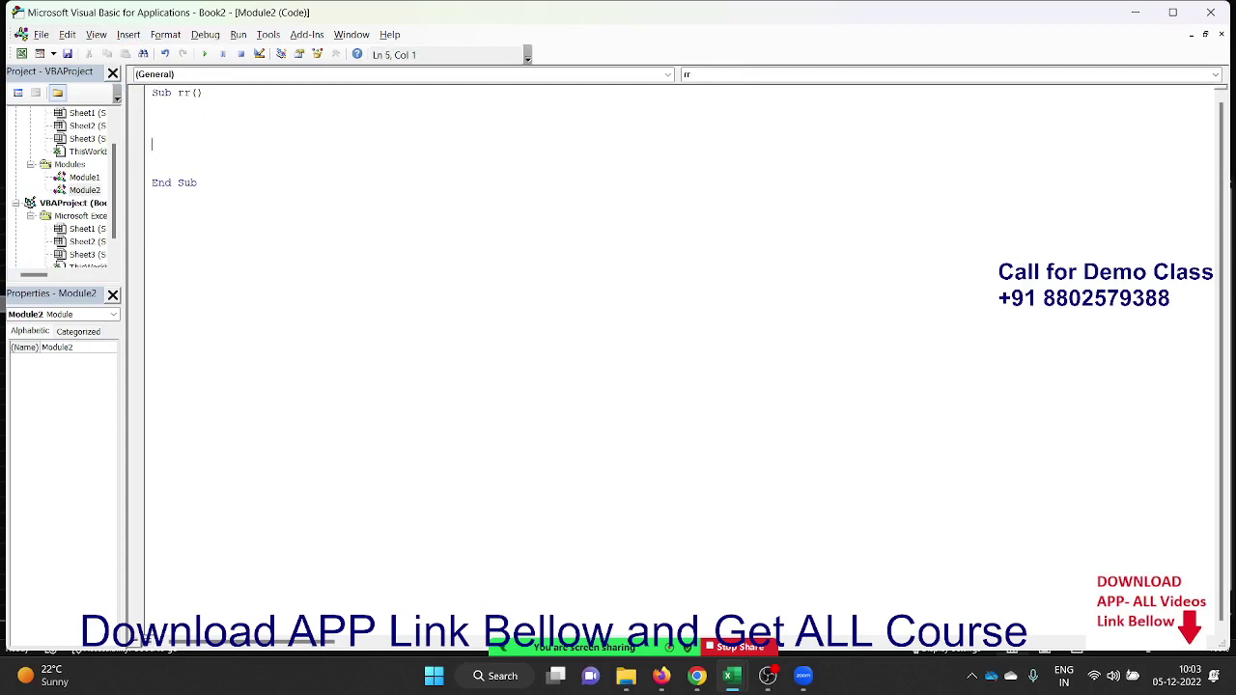
key("Up")
Declare variables a, b, c, d and e As Integer inside rr.
type("dim ")
type("r as ")
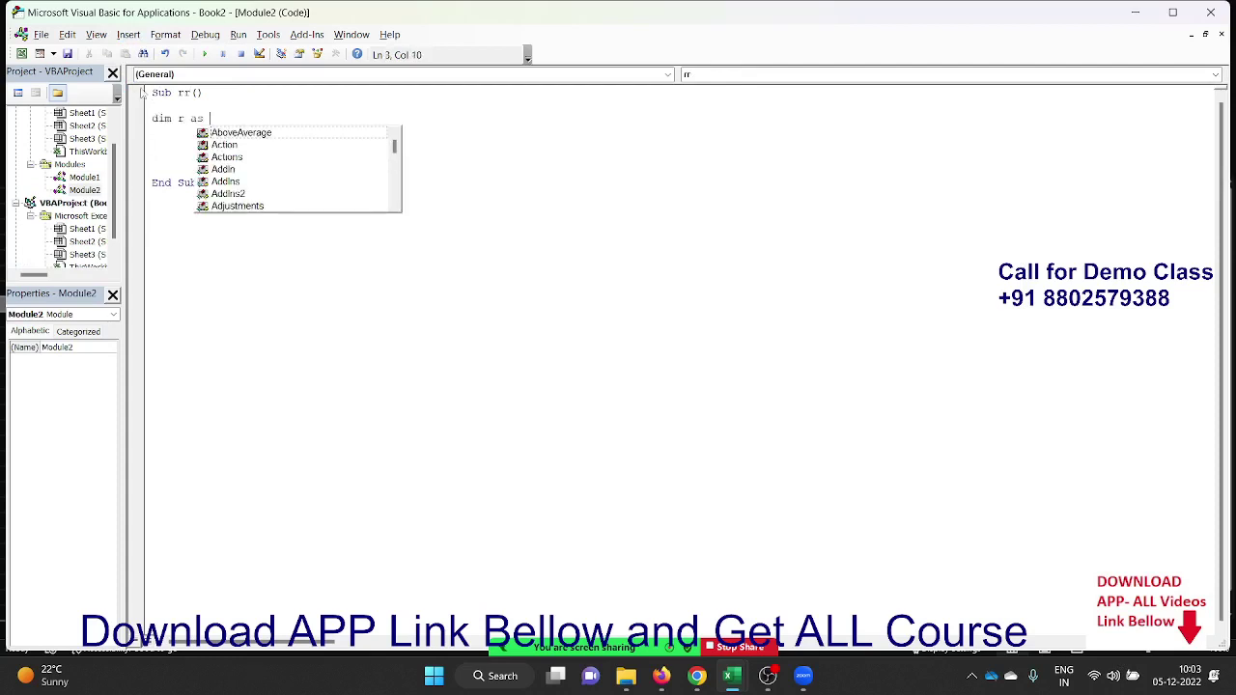
type("Integer")
key("Return")
key("Return")
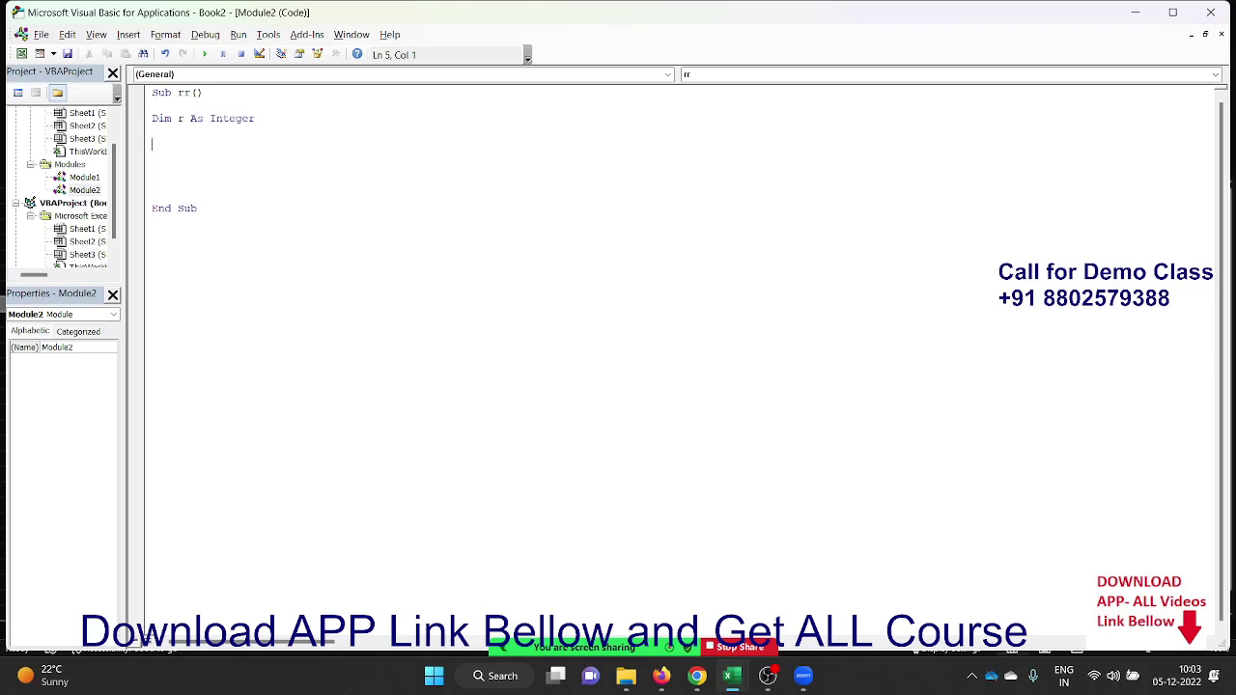
key("Up")
key("Up")
left_click(190, 117)
key("BackSpace")
key("BackSpace")
type("a,b,c,")
type("d,e")
key("Down")
Add the assignments a = 10 and b = 30.
key("Return")
type("a")
type("=10")
key("Return")
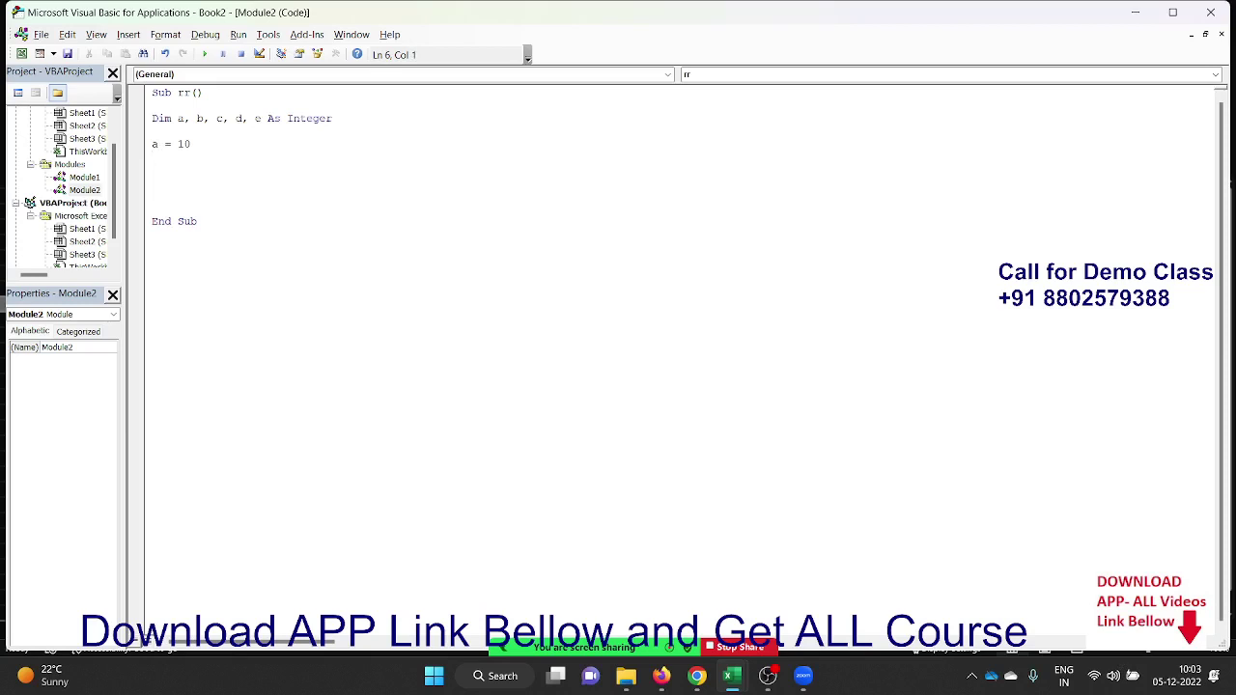
type("b=")
type("30")
key("Return")
Start an array declaration Dim a(1 To 5) As Integer below the assignments.
key("Up")
key("Up")
key("Return")
key("Return")
key("Return")
key("Up")
type("dim ")
type("a(1")
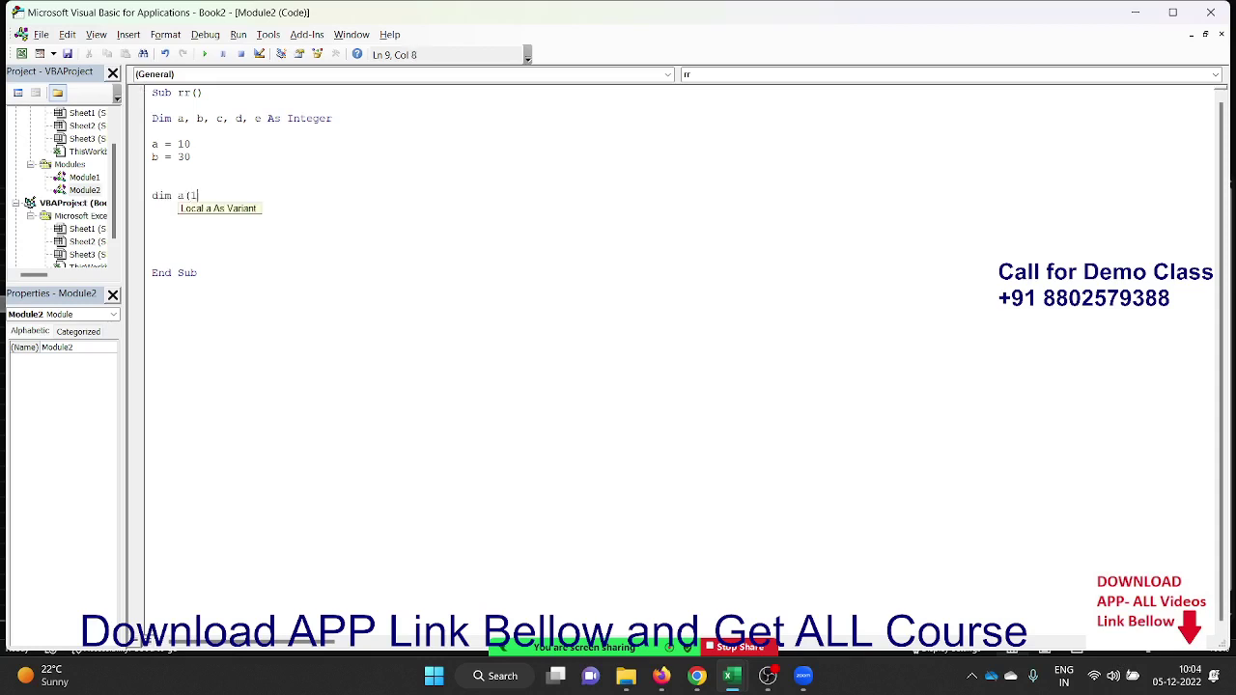
type(" to5")
type(") as ")
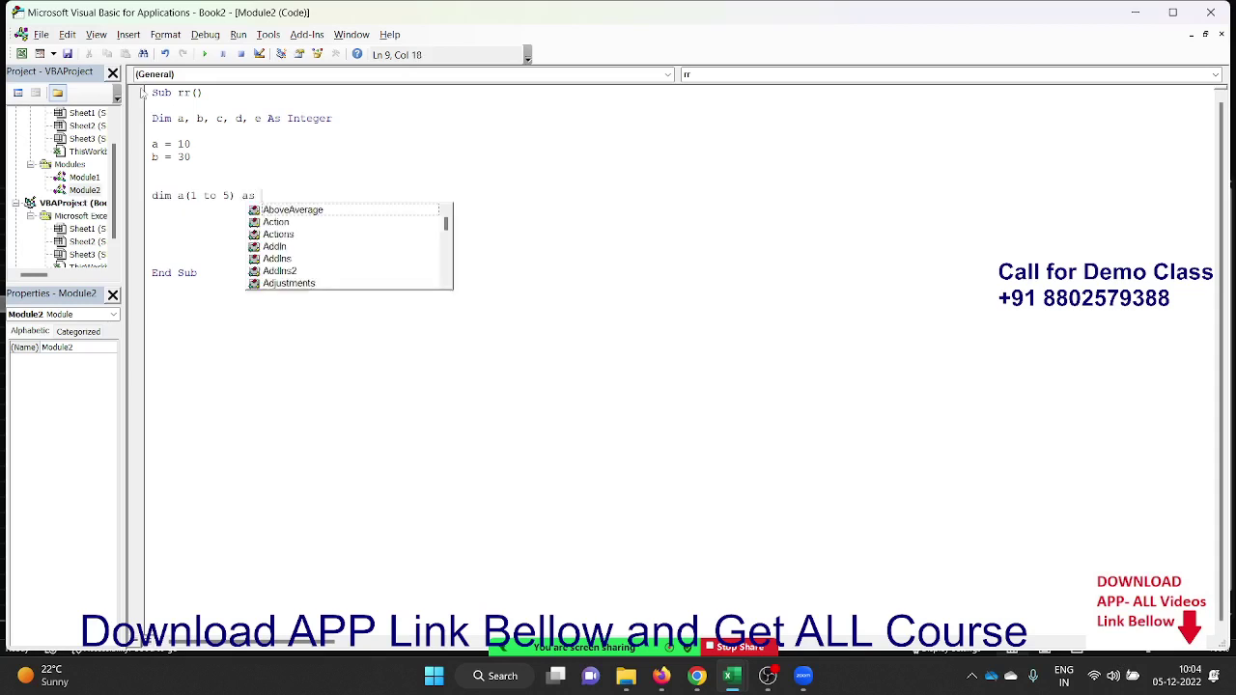
type("in")
Finish Dim a(1 To 5) As Integer and add the test lines a(1) = 30 and a(2) = 20.
key("Return")
key("Return")
key("Return")
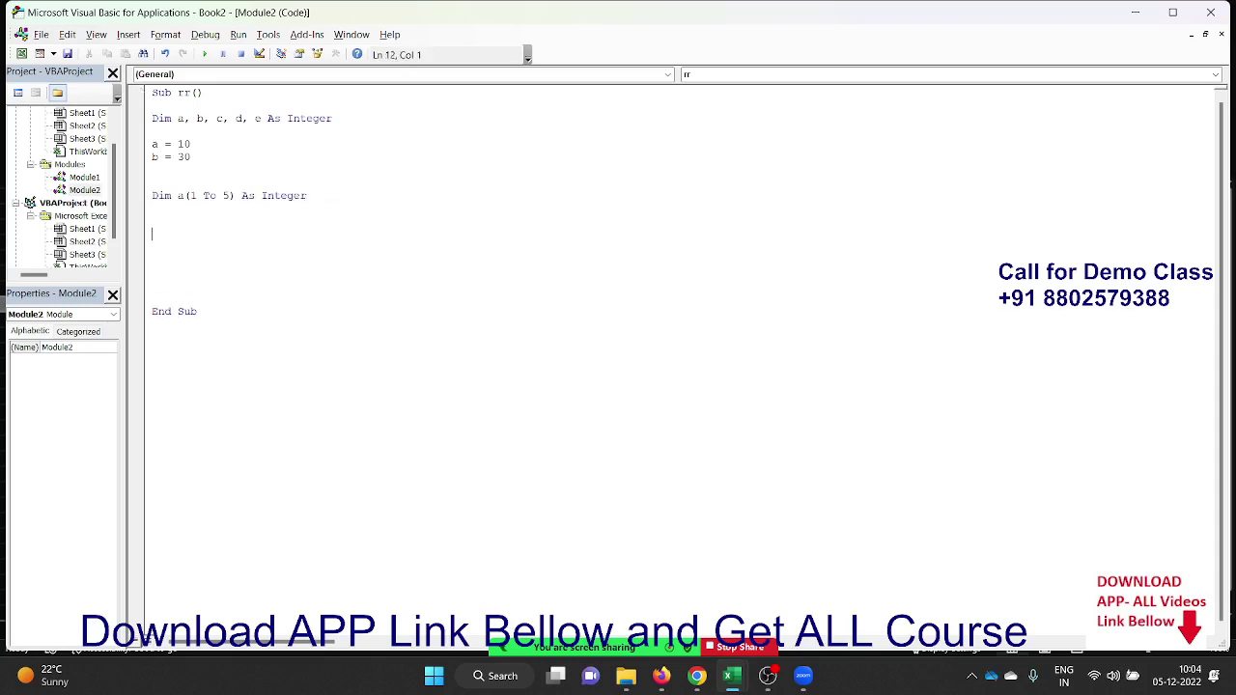
type("a(")
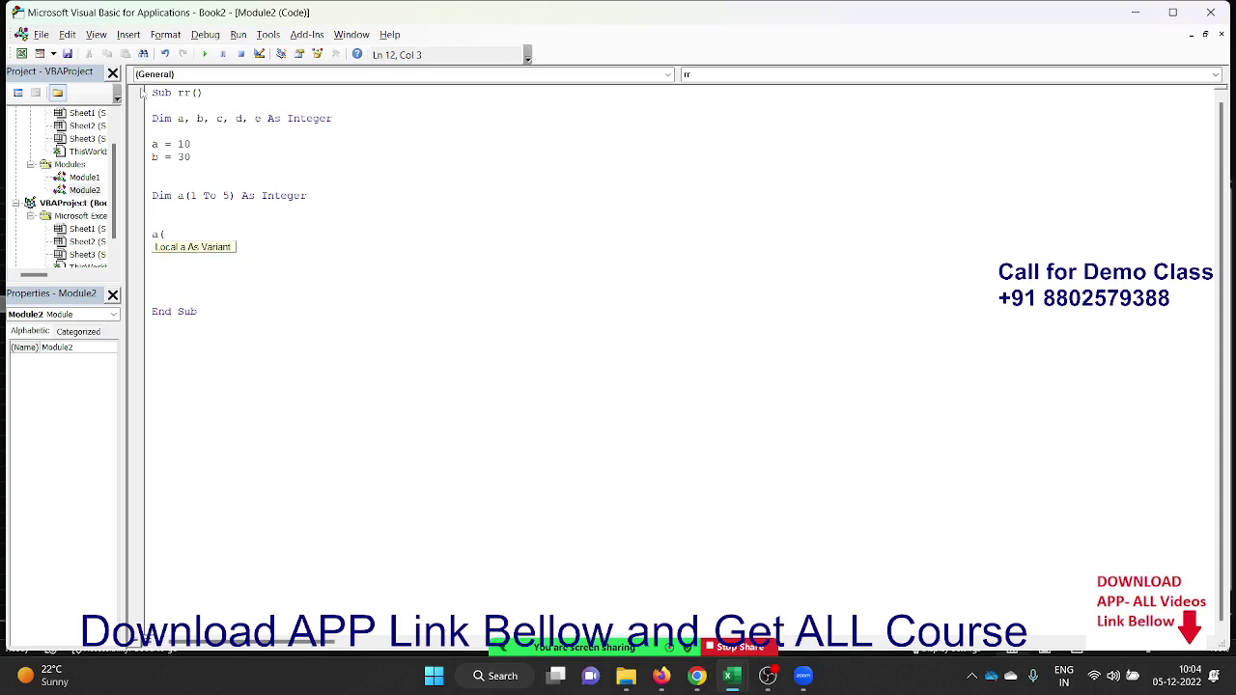
type("1) = ")
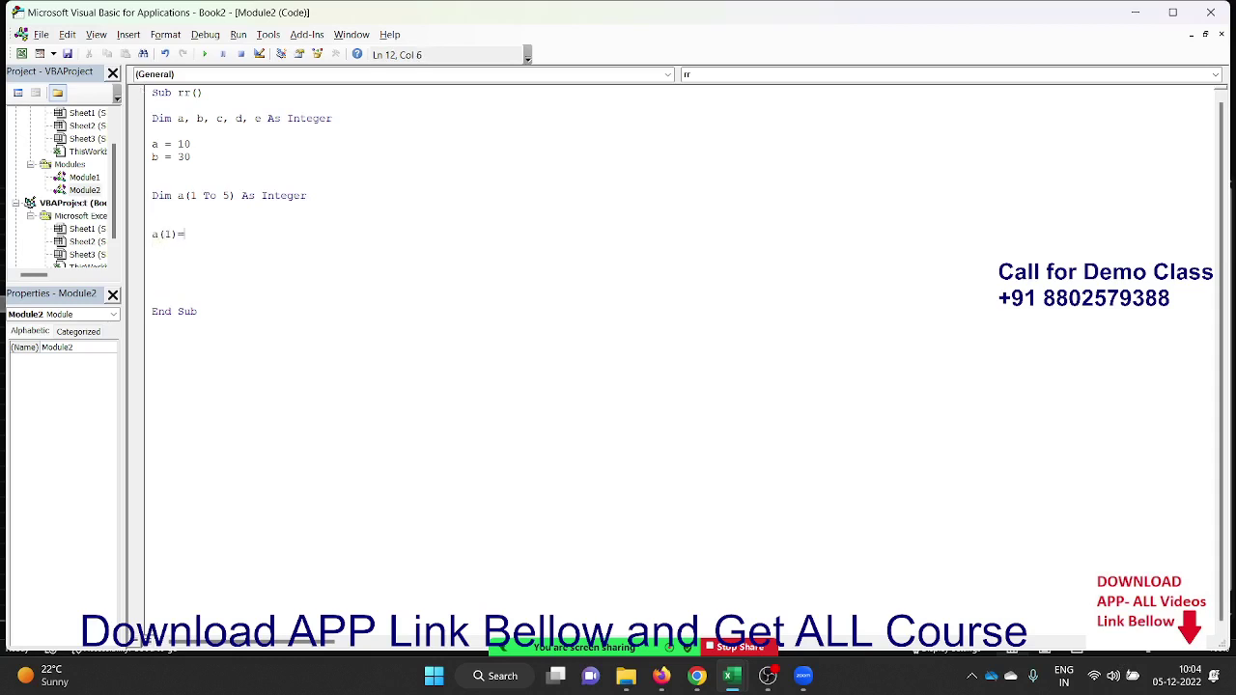
type("30")
key("Return")
type("a")
type("(2) ")
type("= 20")
key("Return")
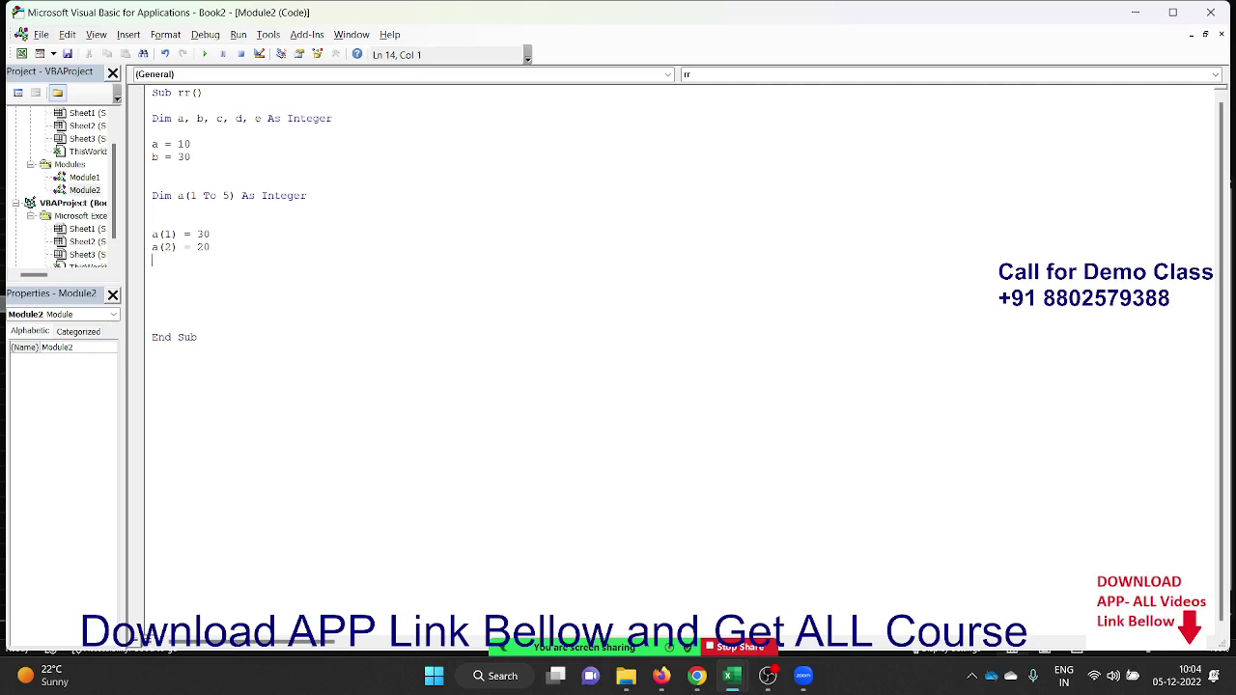
Delete the a(1) = 30 and a(2) = 20 lines again.
left_click_drag(152, 234, 151, 260)
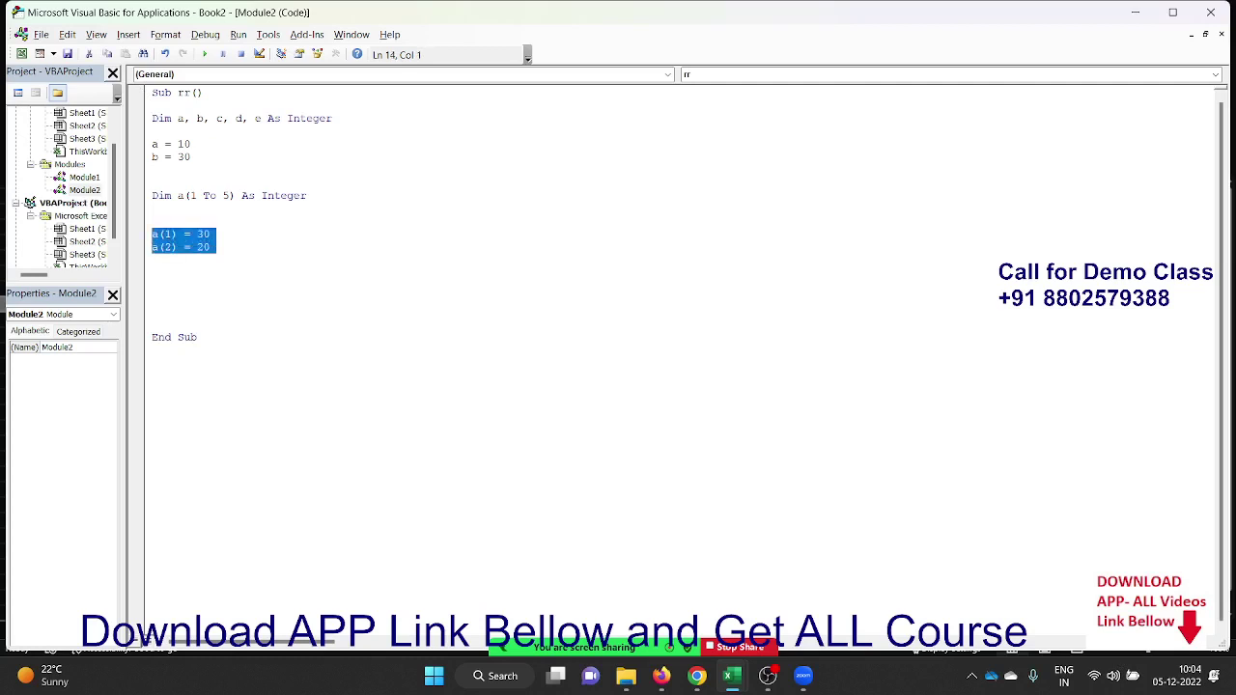
left_click(152, 221)
left_click(151, 169)
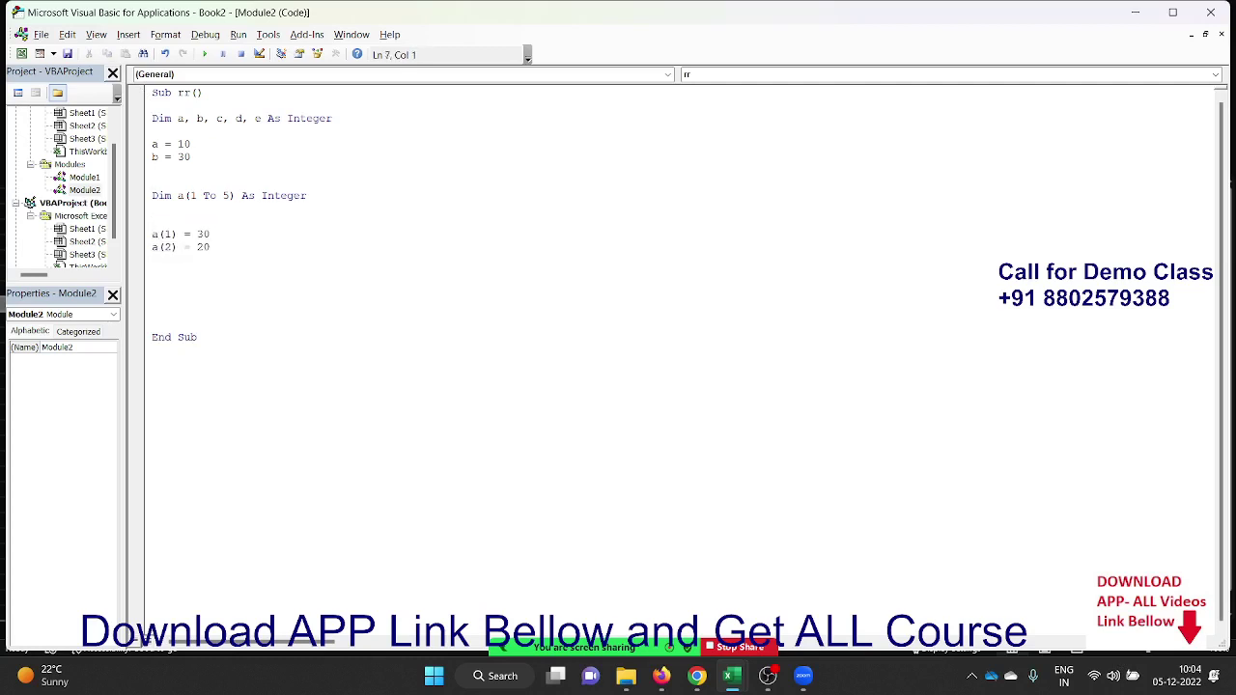
key("Down")
key("Down")
key("Down")
key("Down")
key("Up")
key("Down")
key("Down")
key("shift+Down")
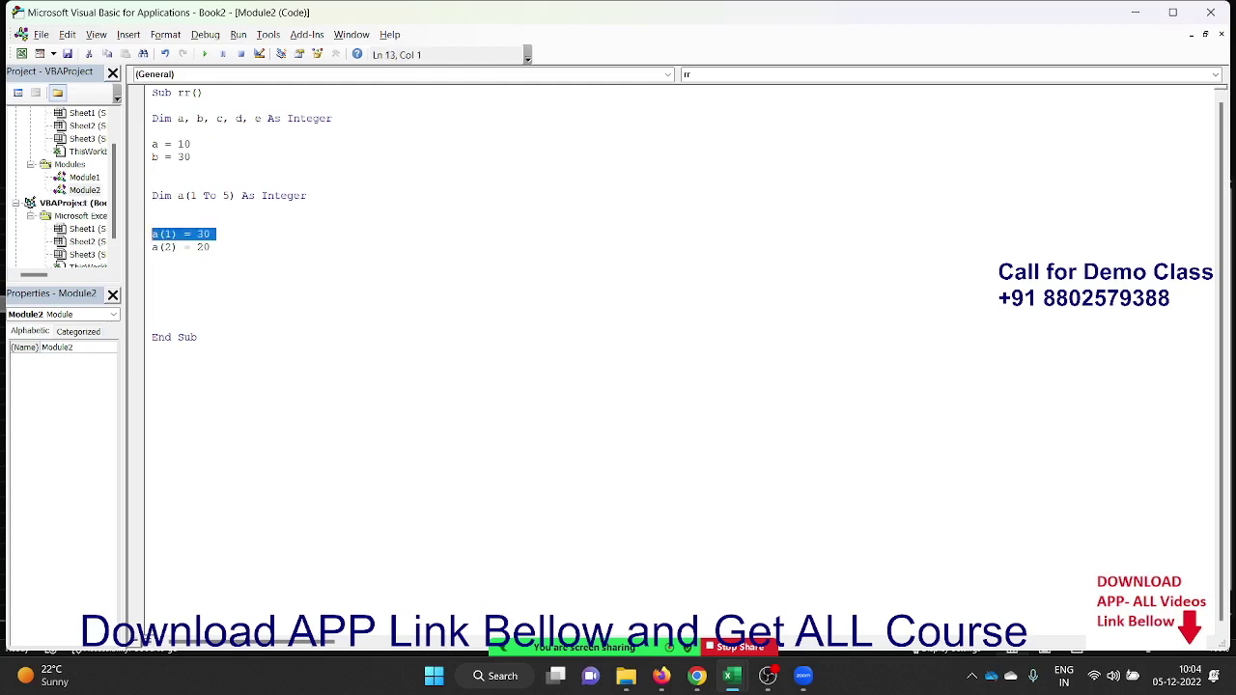
key("shift+Down")
key("Delete")
key("Up")
key("Up")
key("Up")
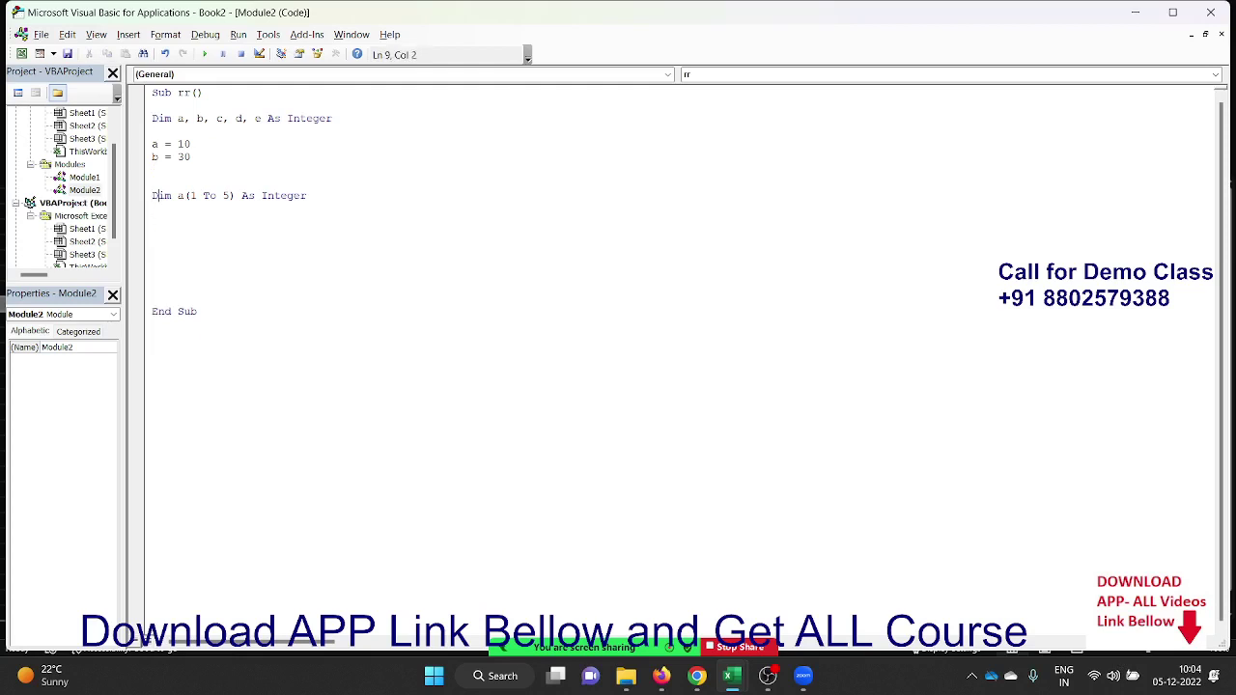
Rename the array so the declaration reads Dim r(1 To 5) As Integer.
left_click(184, 196)
key("BackSpace")
type("r")
Add a For i = 1 To 5 loop setting r(i) = InputBox("Enter Value").
key("Down")
key("Down")
type("for")
type("=1 ")
type("to5")
key("Return")
key("Return")
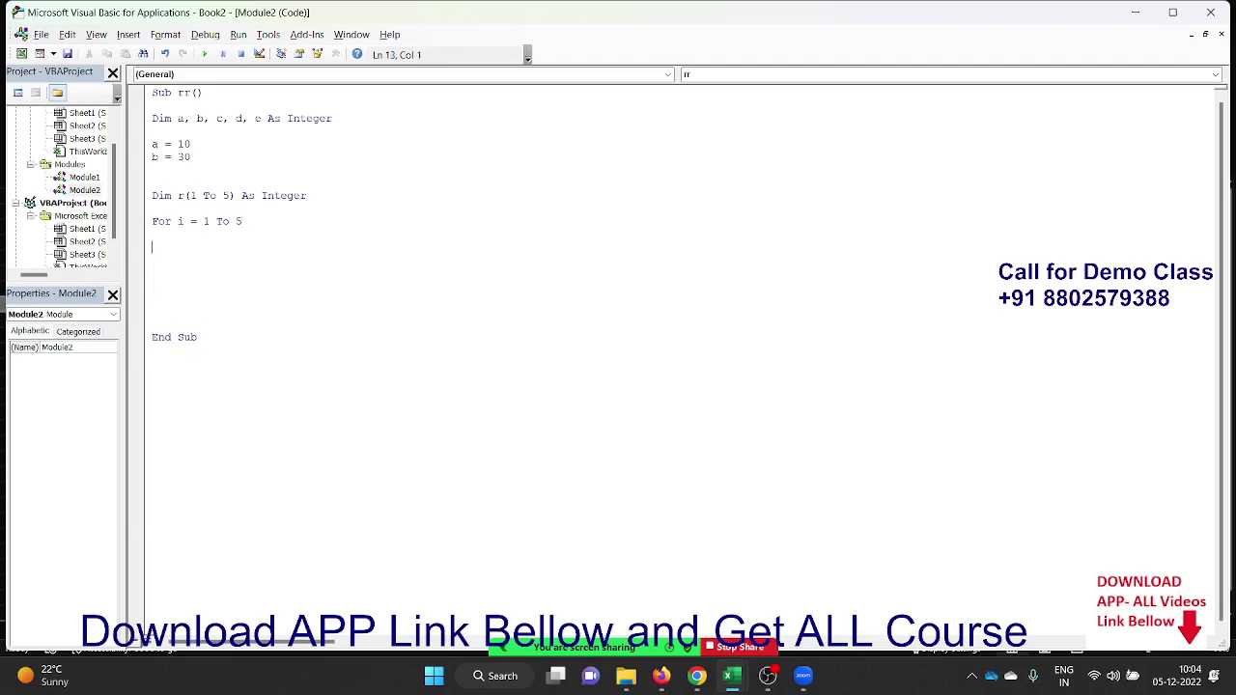
type("r(i")
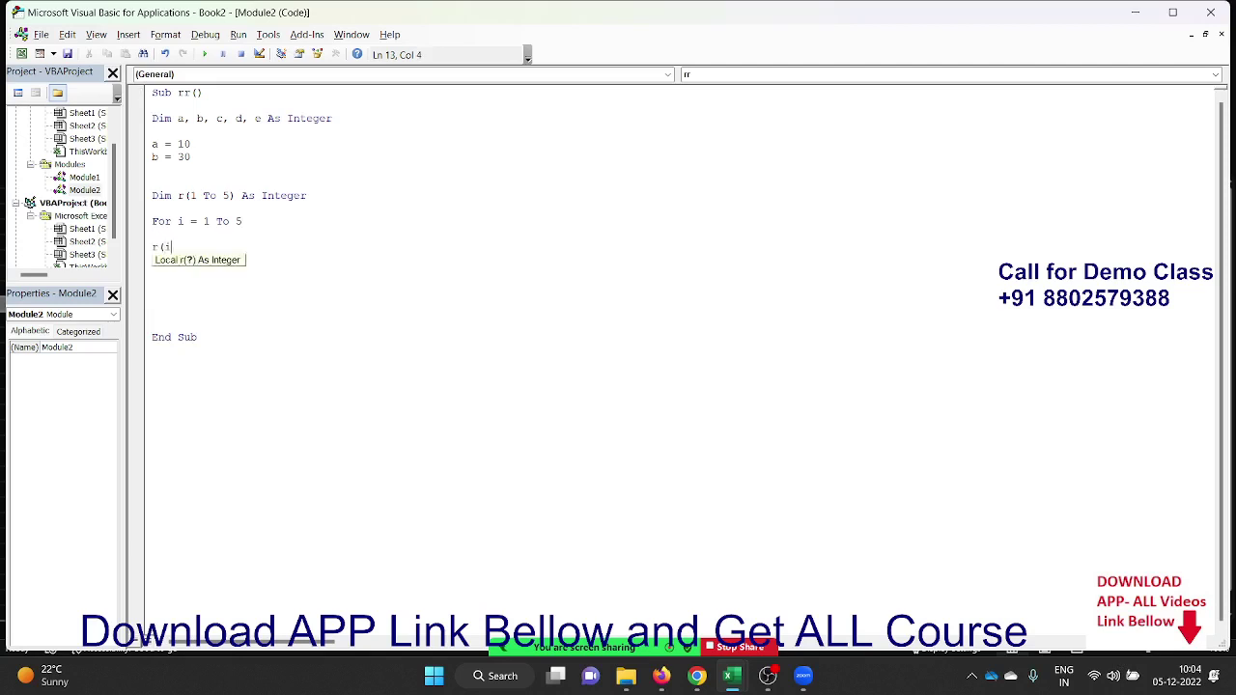
type(")=")
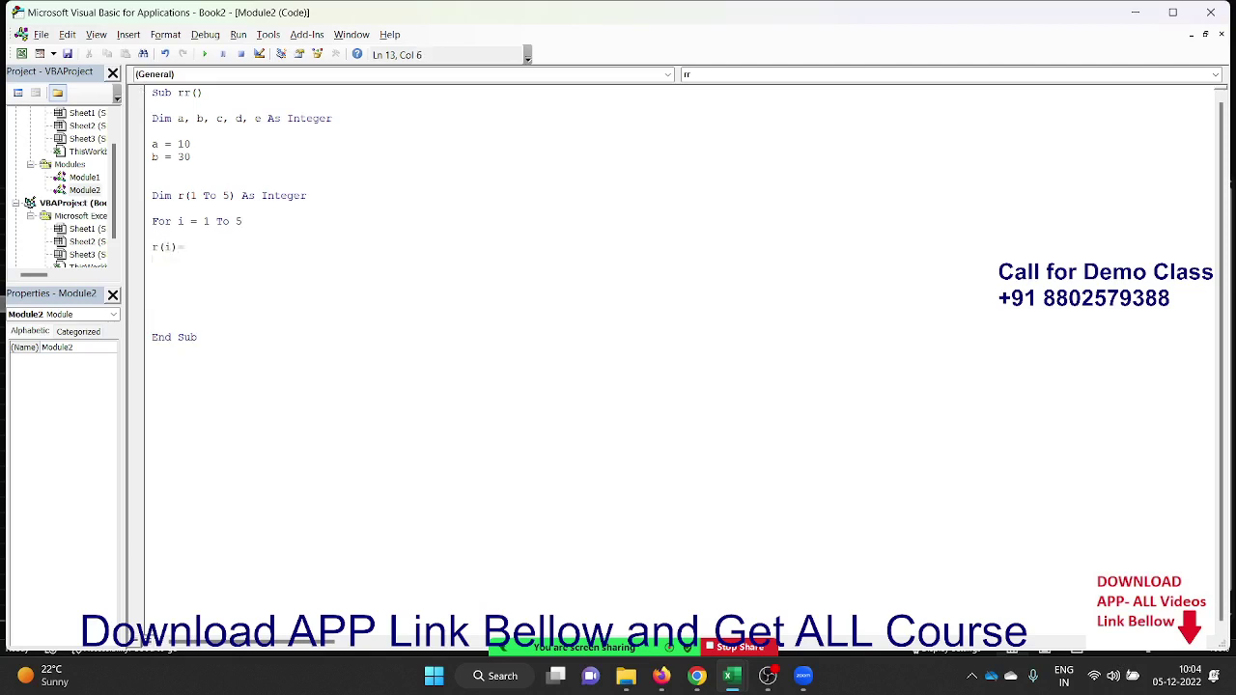
type("in")
type("t")
type("p")
type("ut")
type("bopx")
key("BackSpace")
key("BackSpace")
type("x")
type("(")
key("BackSpace")
key("BackSpace")
key("BackSpace")
key("BackSpace")
key("BackSpace")
key("BackSpace")
key("BackSpace")
key("BackSpace")
key("BackSpace")
type("nput")
type("box(")
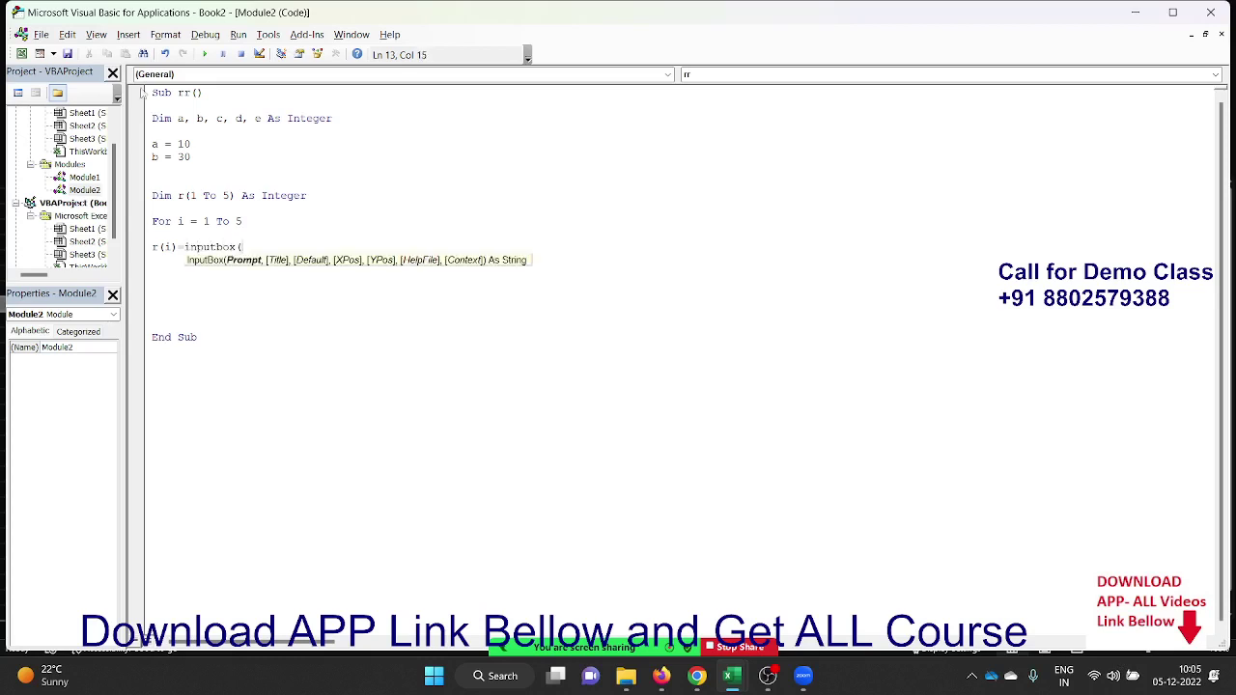
type("\"E")
type("nter ")
type("Value")
type("\")")
key("Return")
Add a second For i = 1 To 5 loop showing MsgBox r(i), ended with Next i.
key("Return")
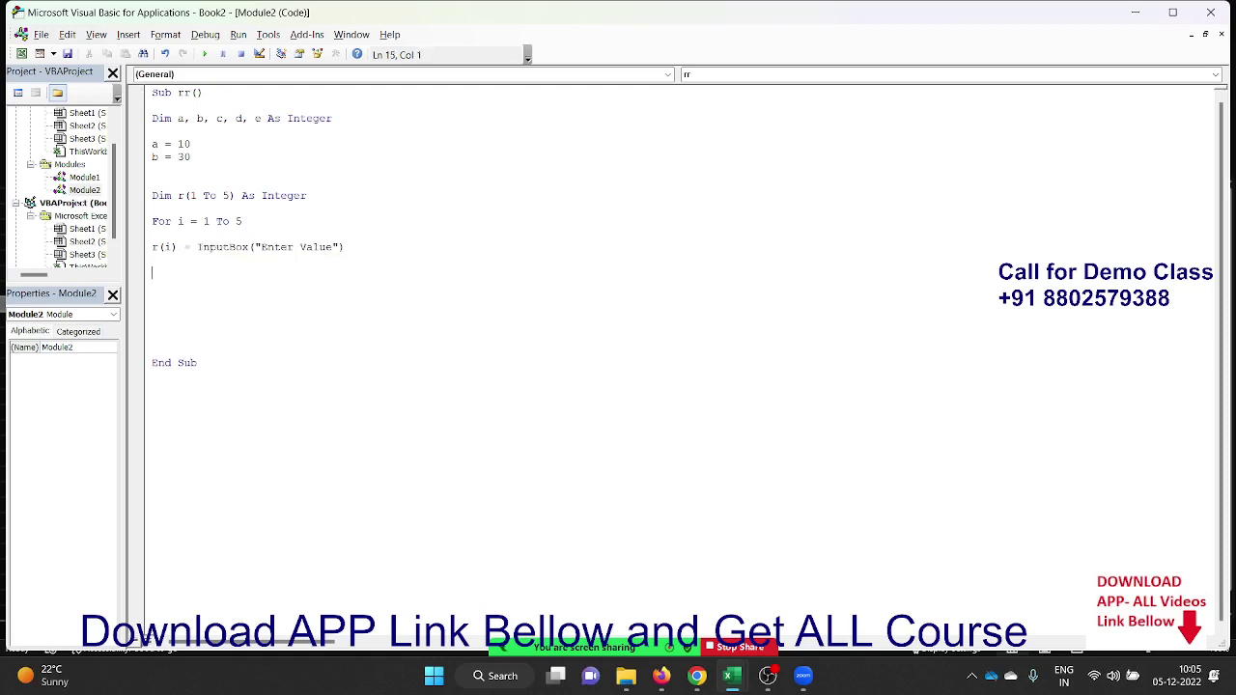
type("for")
type("i =")
type("1 to ")
type("5")
key("Return")
key("Return")
type("msg")
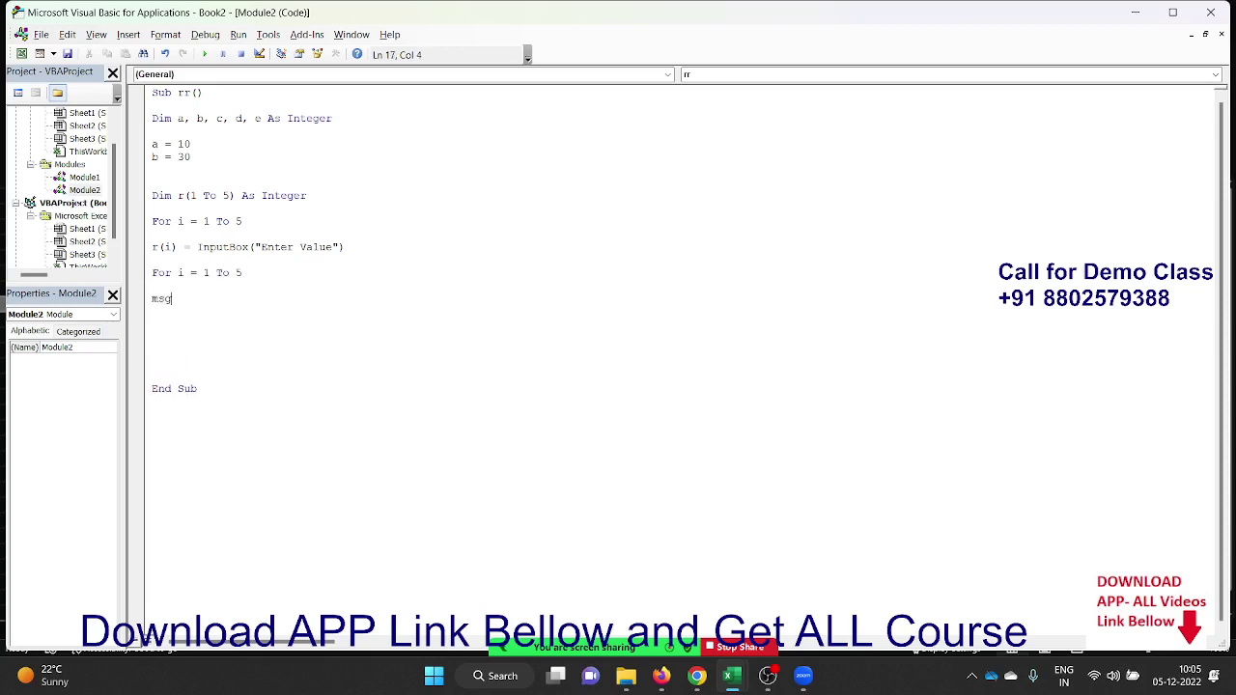
type("box ")
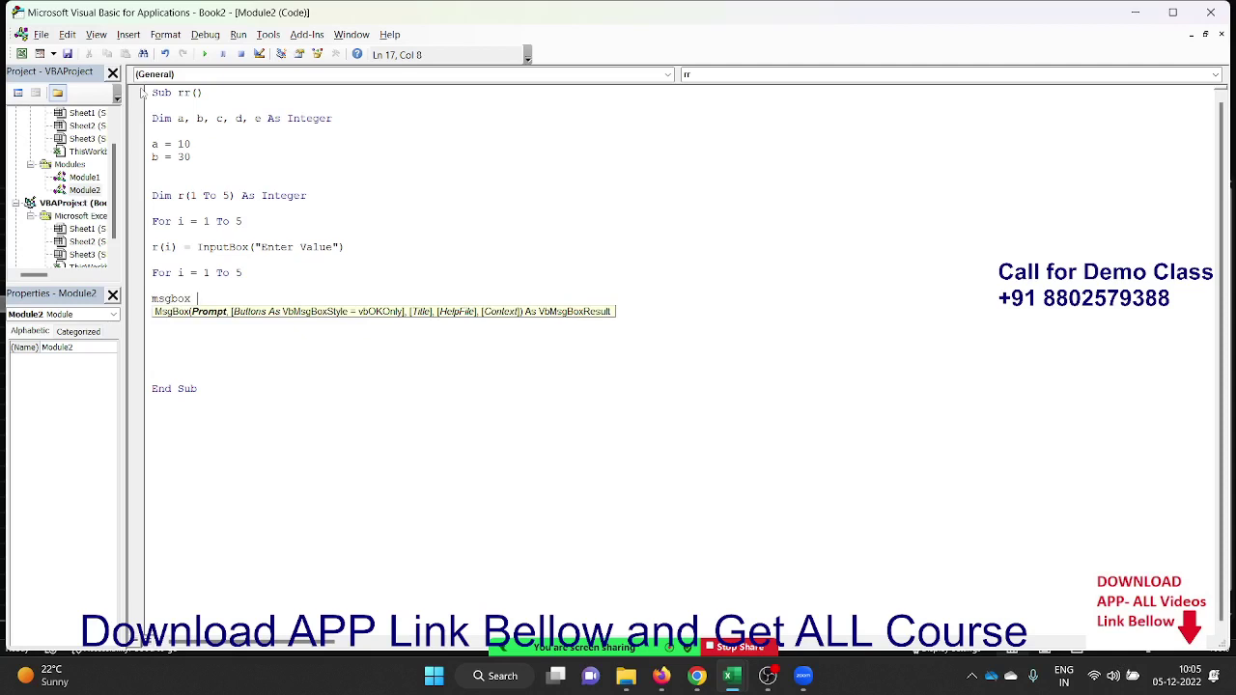
type("i")
key("BackSpace")
type("r")
type("(i")
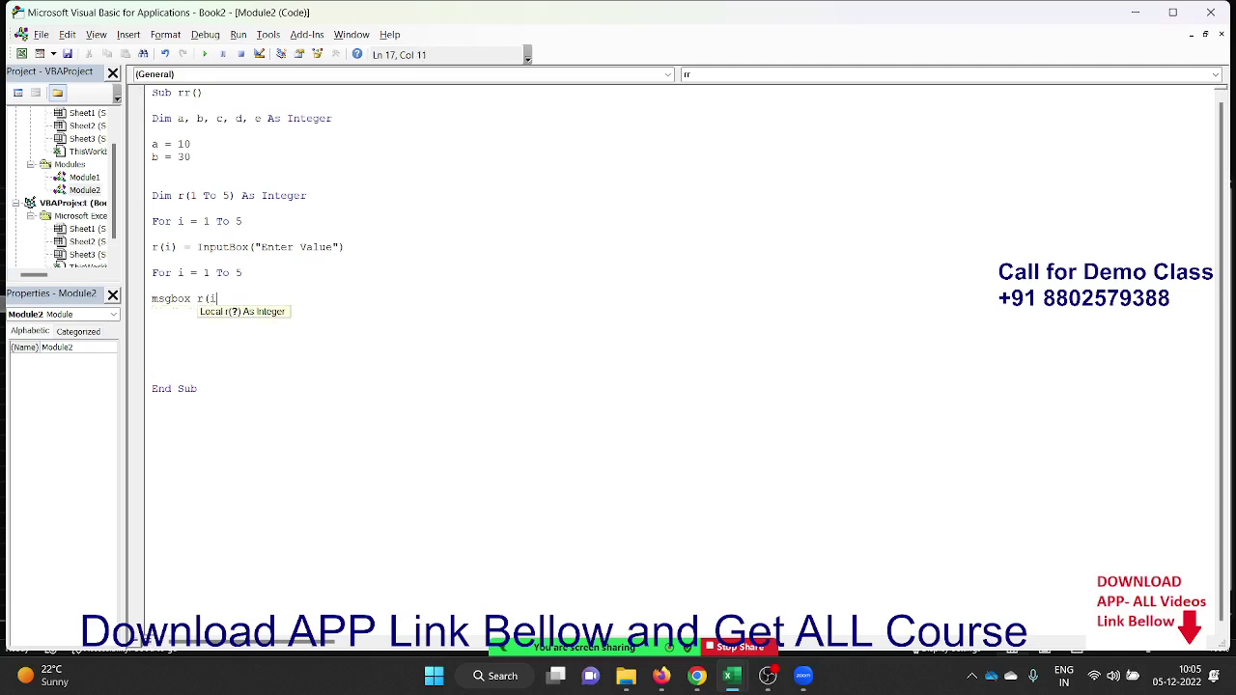
type(")")
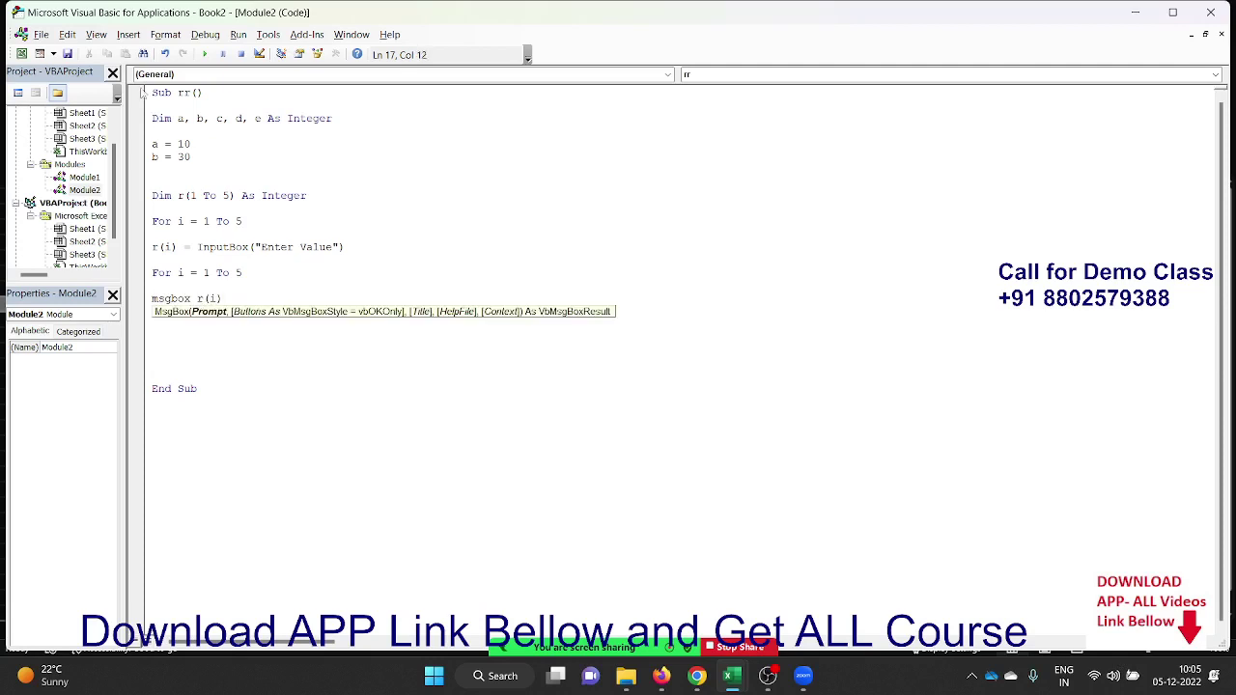
key("Return")
key("Return")
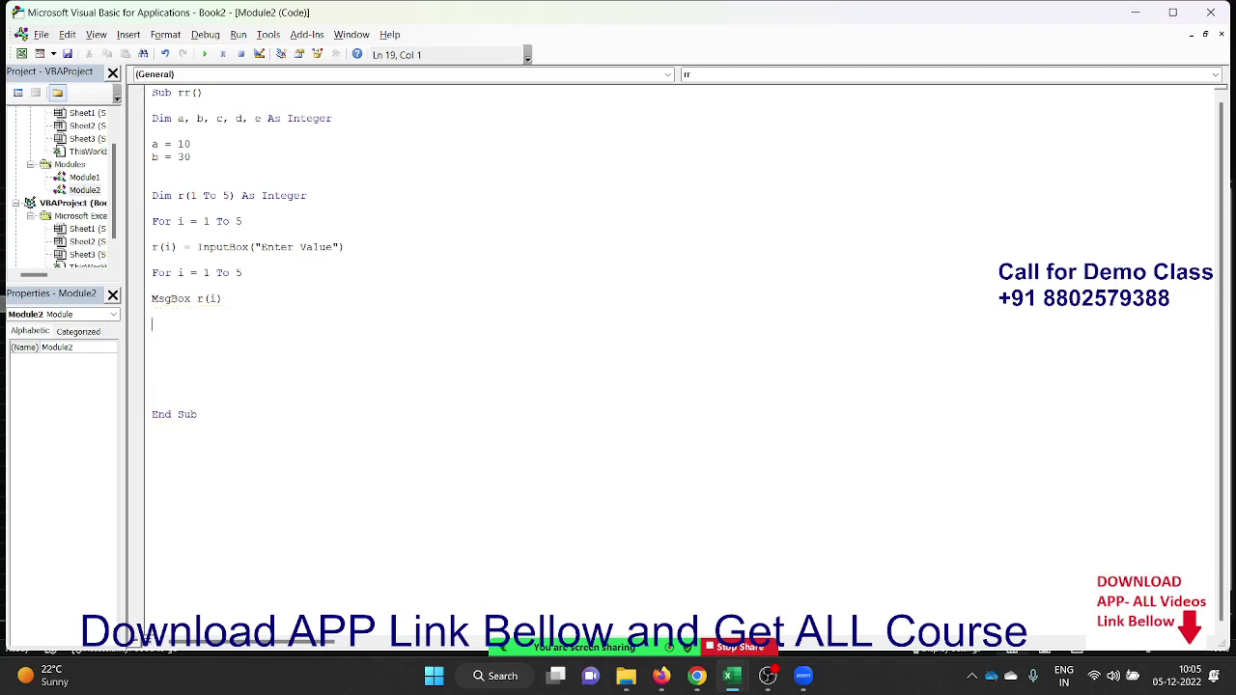
type("next i")
Run rr and dismiss the 'For control variable already in use' compile error twice.
left_click(204, 53)
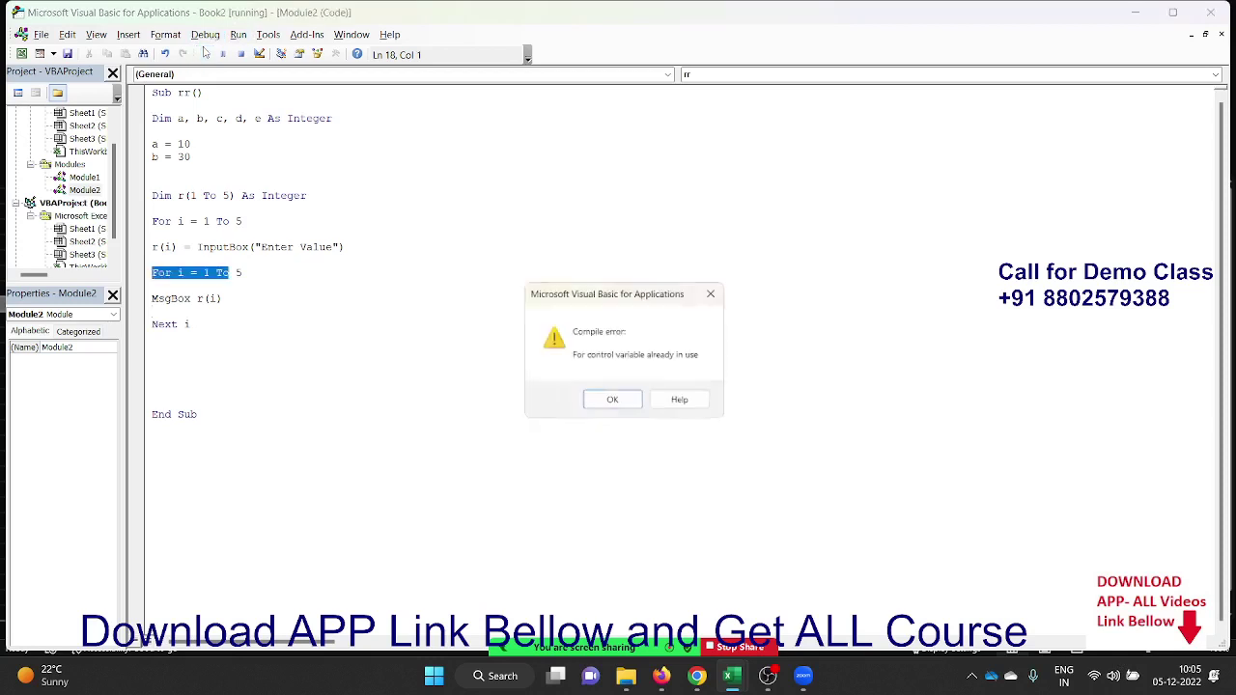
left_click(612, 403)
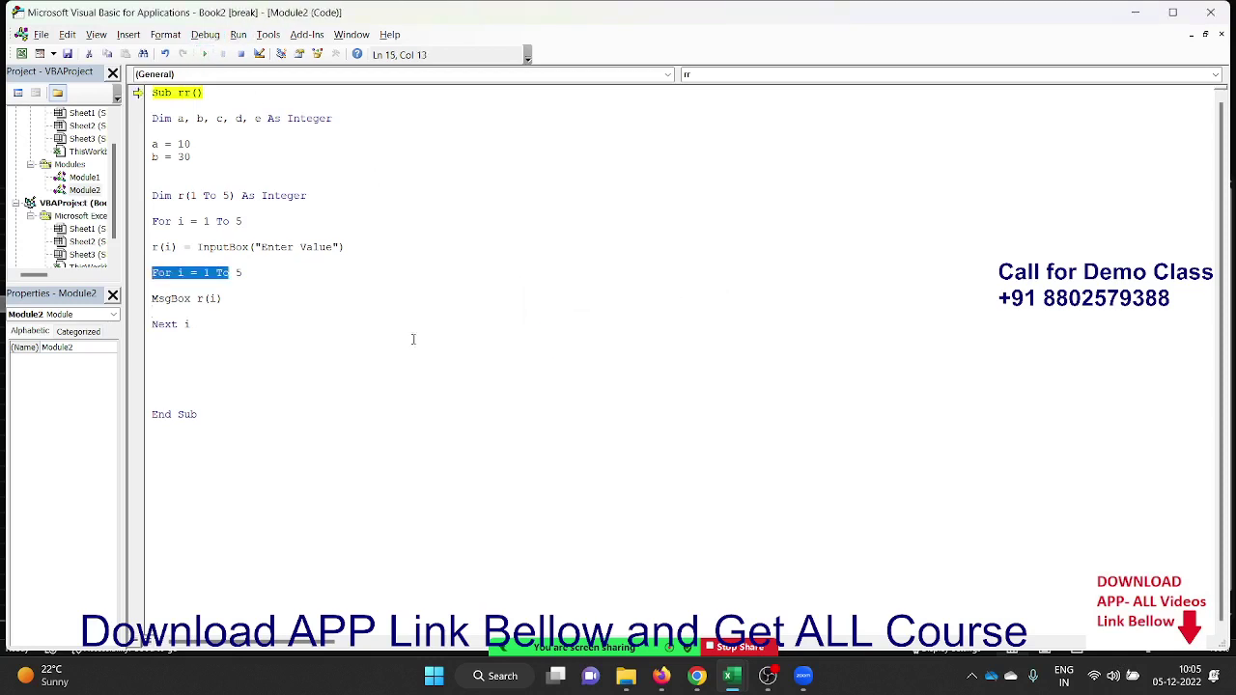
key("Right")
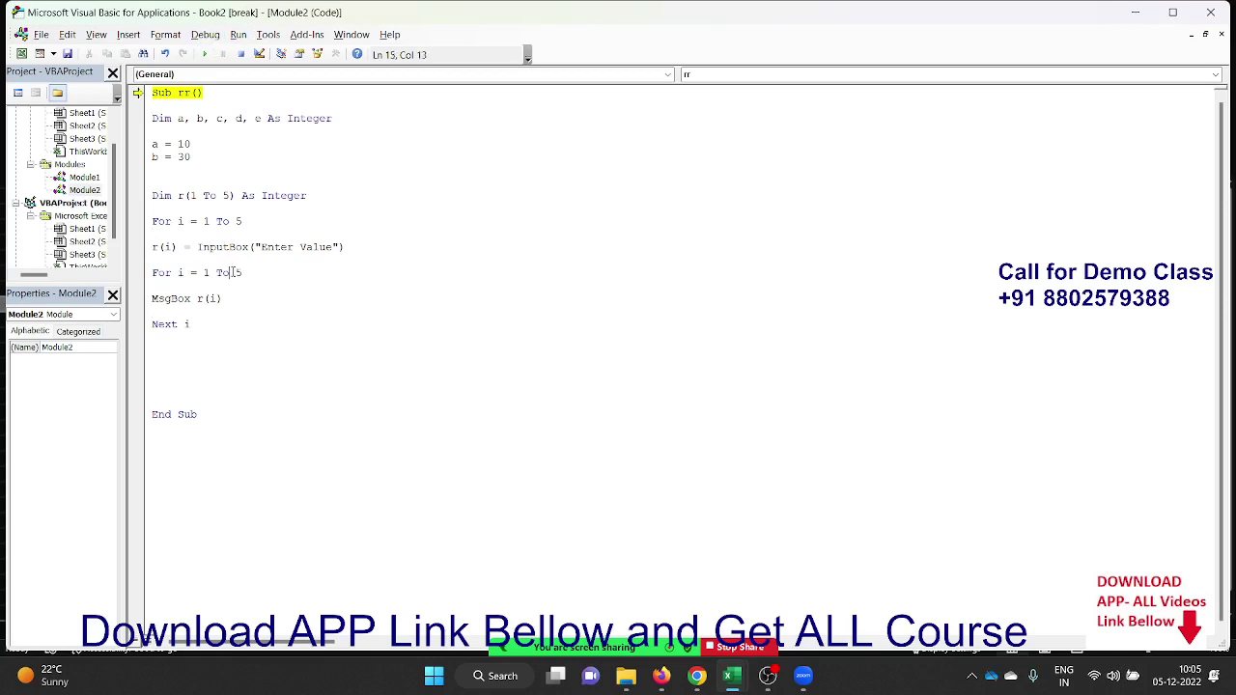
left_click(204, 54)
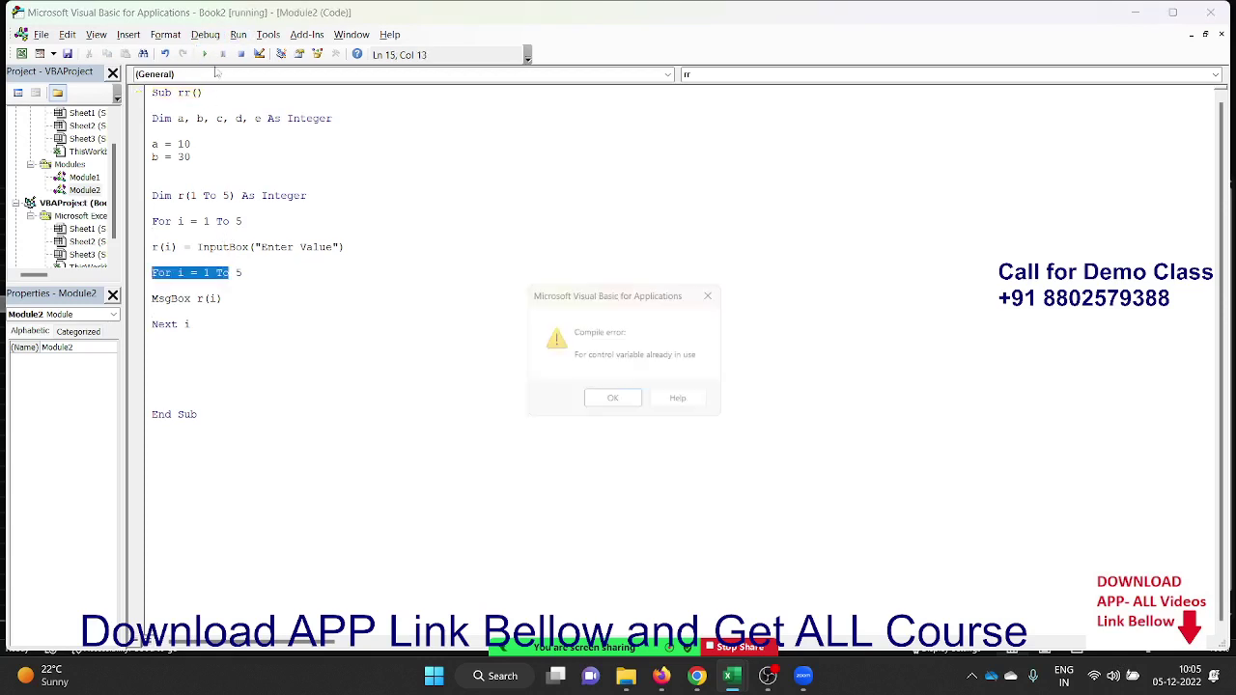
left_click(608, 403)
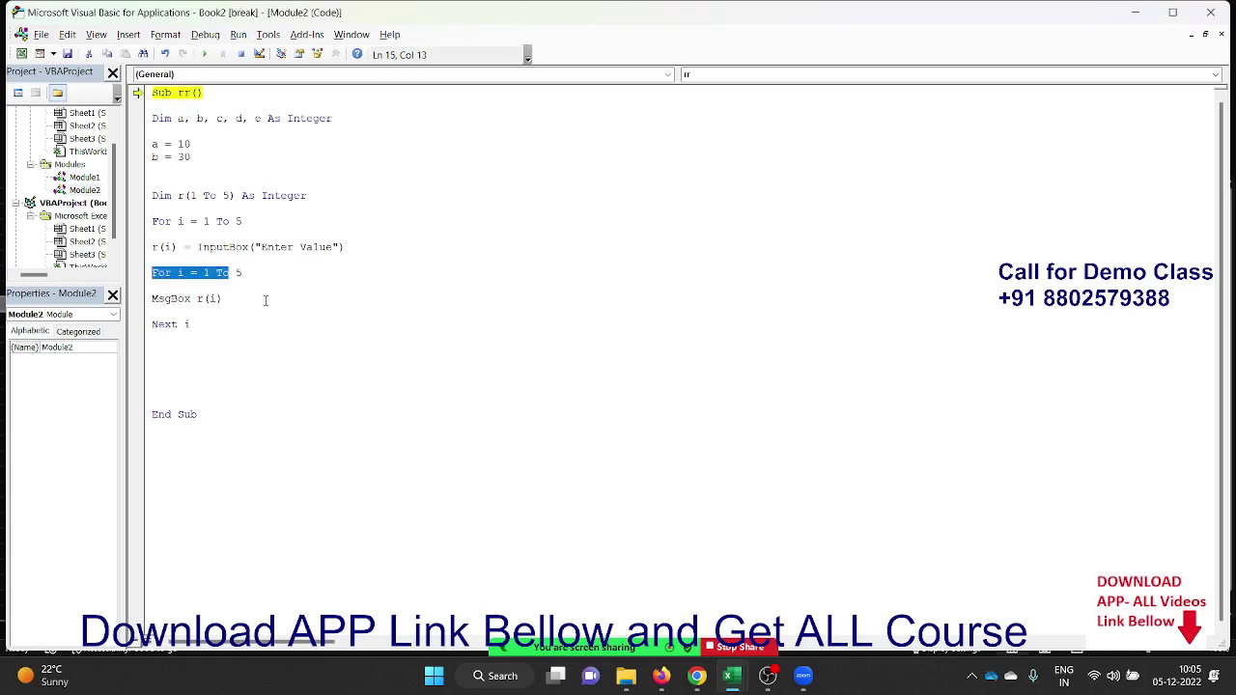
Close the first loop with Next i directly after the InputBox line.
left_click(173, 247)
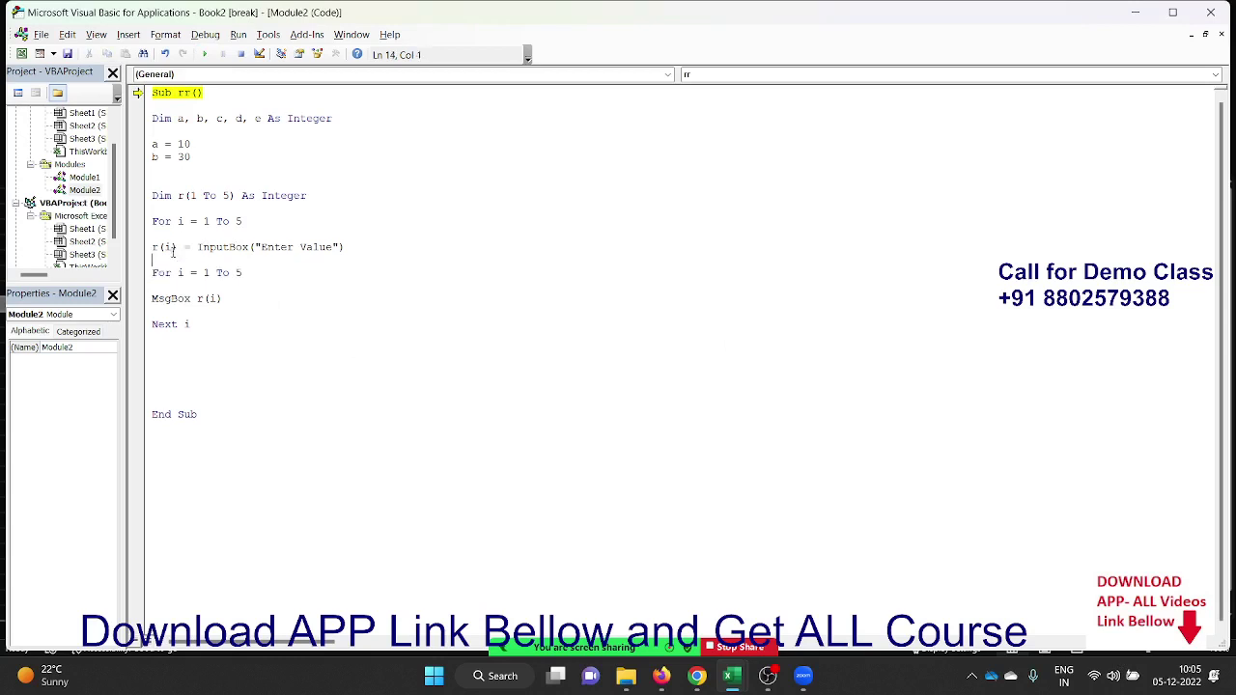
key("Return")
type("n")
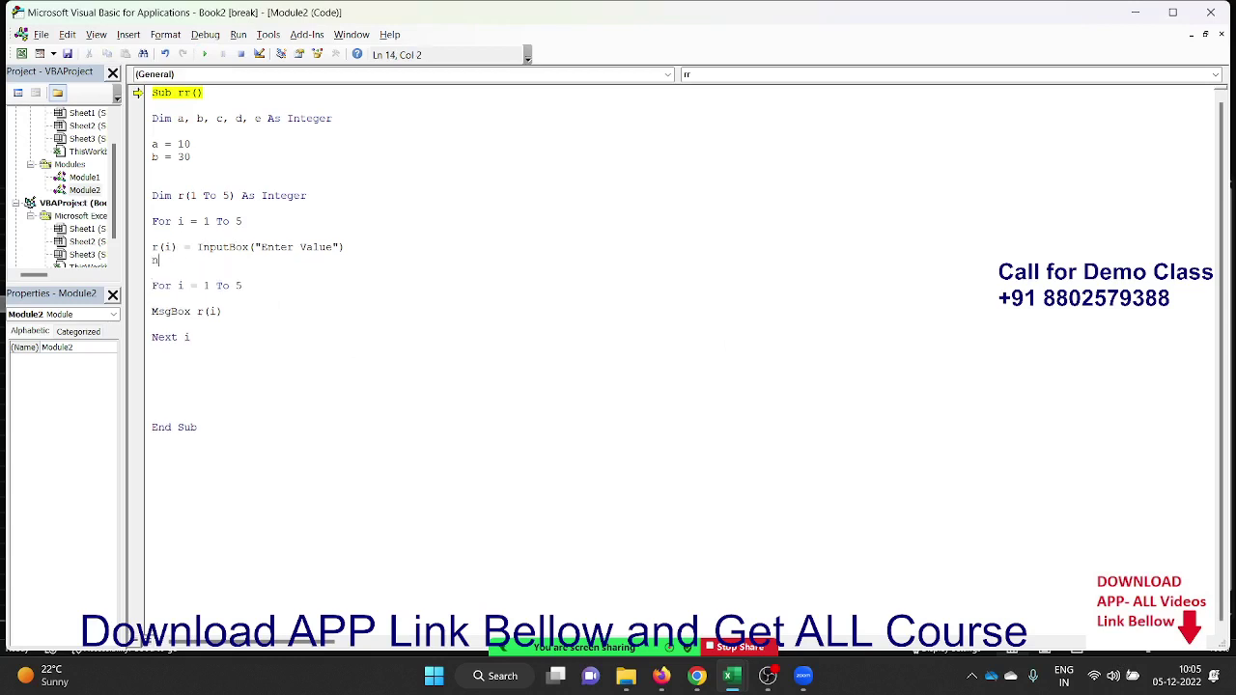
type("ext i")
Run rr again, entering 50 at the Enter Value prompt and closing the echoed message.
left_click(204, 53)
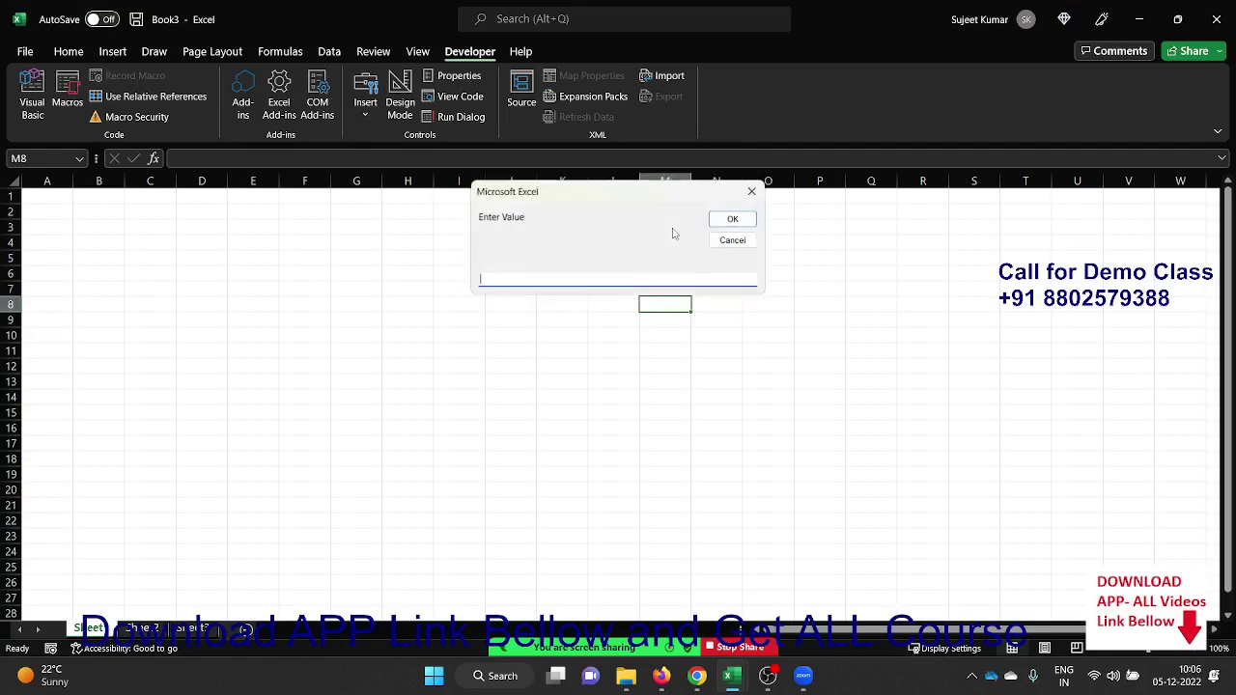
type("5")
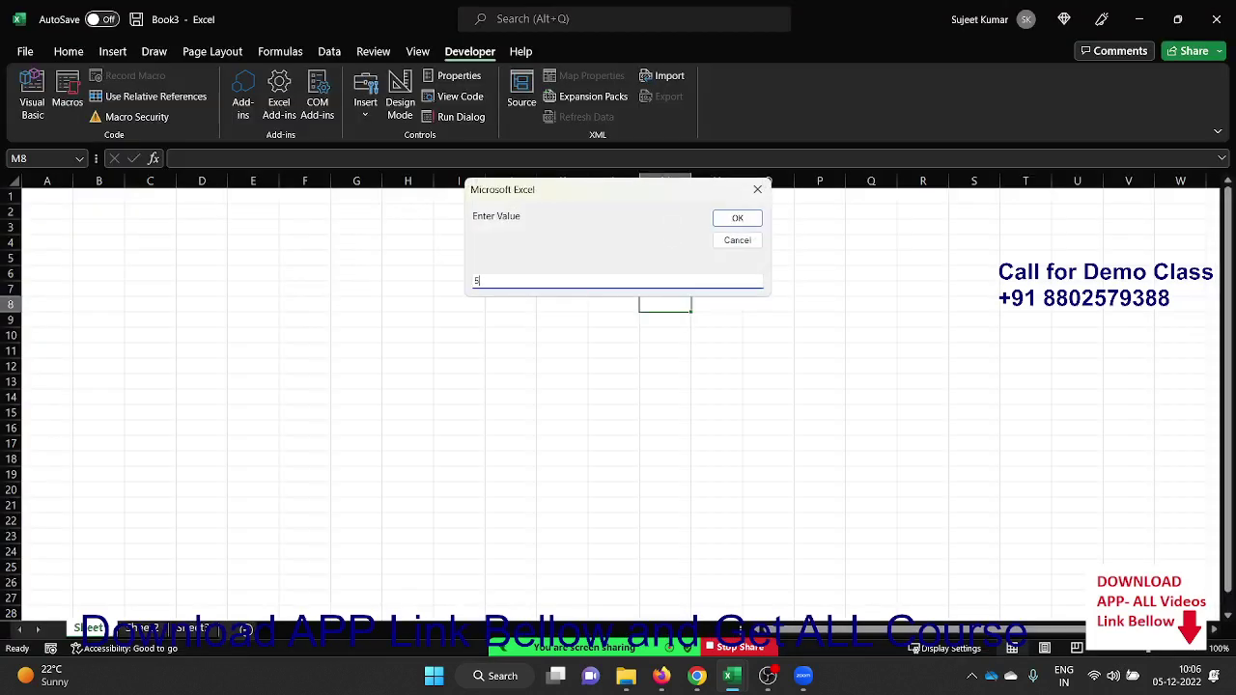
type("0")
key("Return")
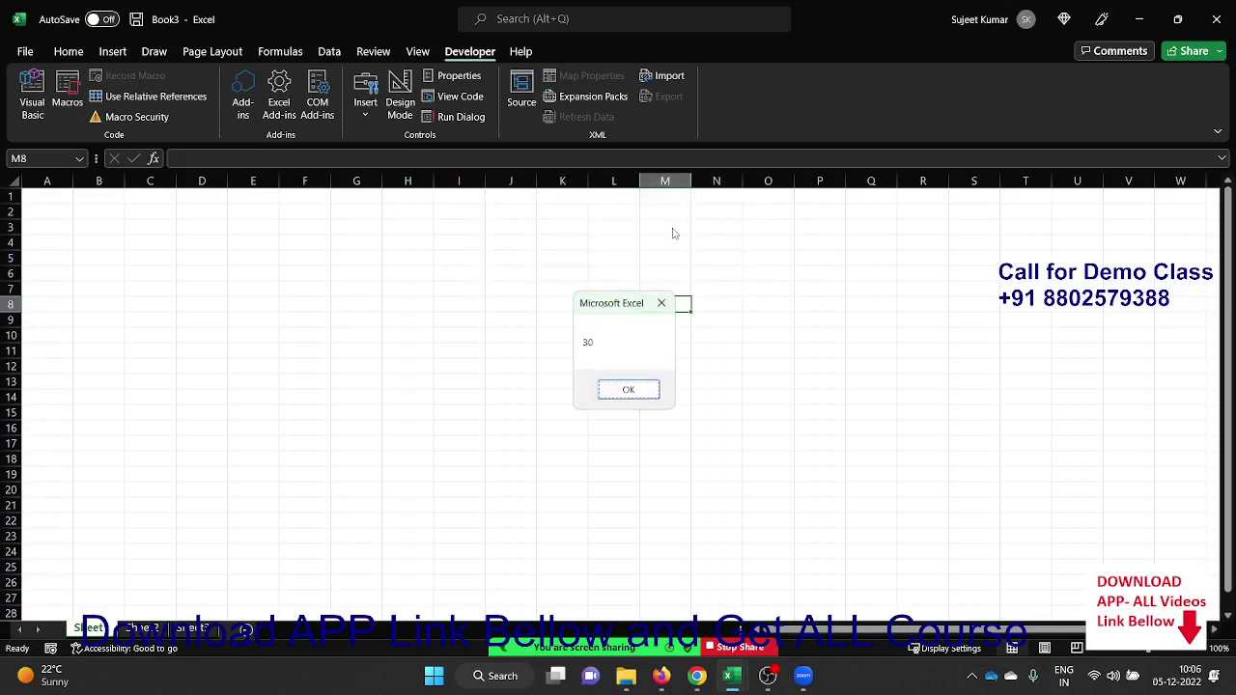
key("Return")
key("Return")
key("Return")
key("Return")
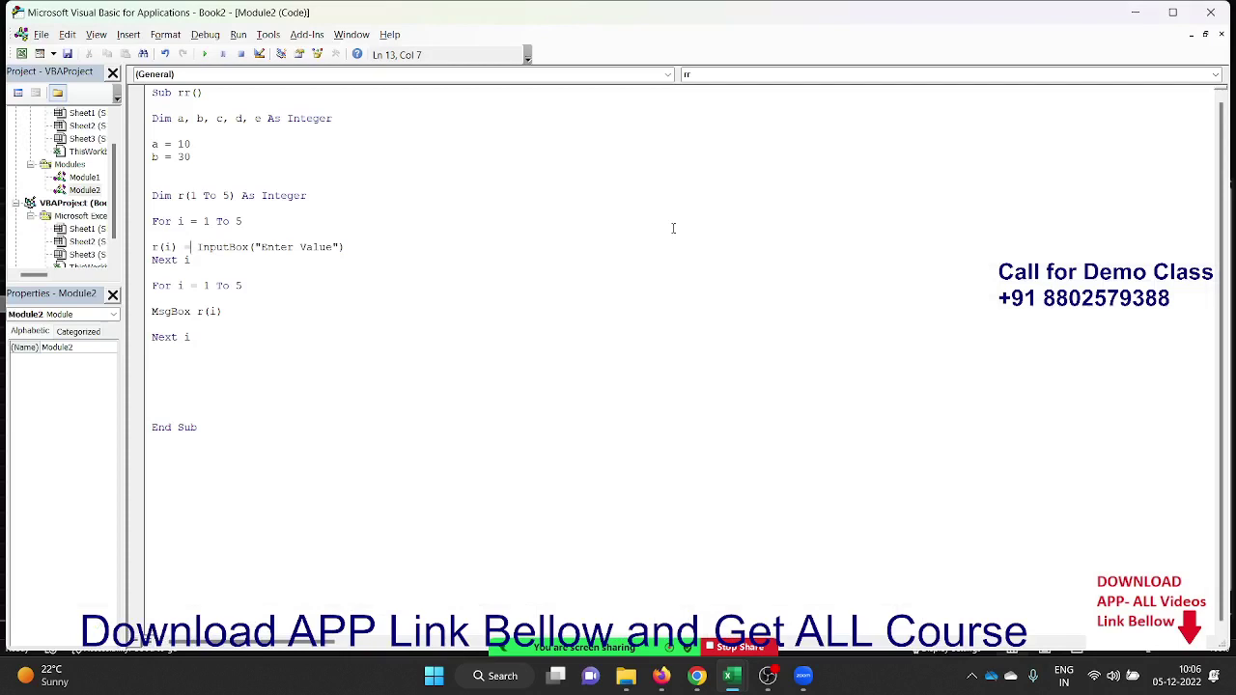
key("Down")
key("Down")
key("Down")
key("Up")
key("Up")
key("Up")
key("Up")
key("Up")
key("Up")
key("Down")
key("Down")
key("Down")
key("Down")
key("Down")
key("Down")
key("Down")
Insert two blank lines above the first For i = 1 To 5 loop.
left_click(153, 221)
key("Return")
key("Return")
key("Return")
key("Return")
key("Return")
key("Return")
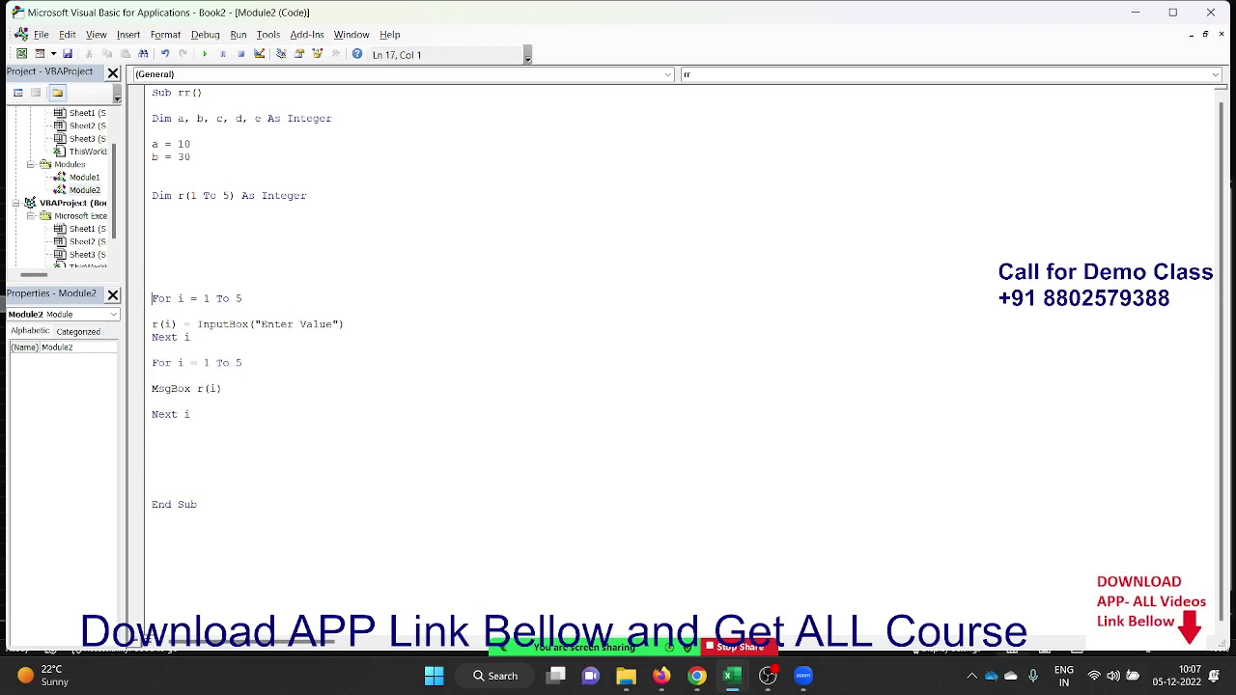
key("Return")
key("Return")
Highlight the Dim r(1 To 5) declaration, the array name r and the a = 10 line.
key("Up")
key("Up")
key("Up")
key("Up")
key("Up")
key("Up")
key("Up")
key("Up")
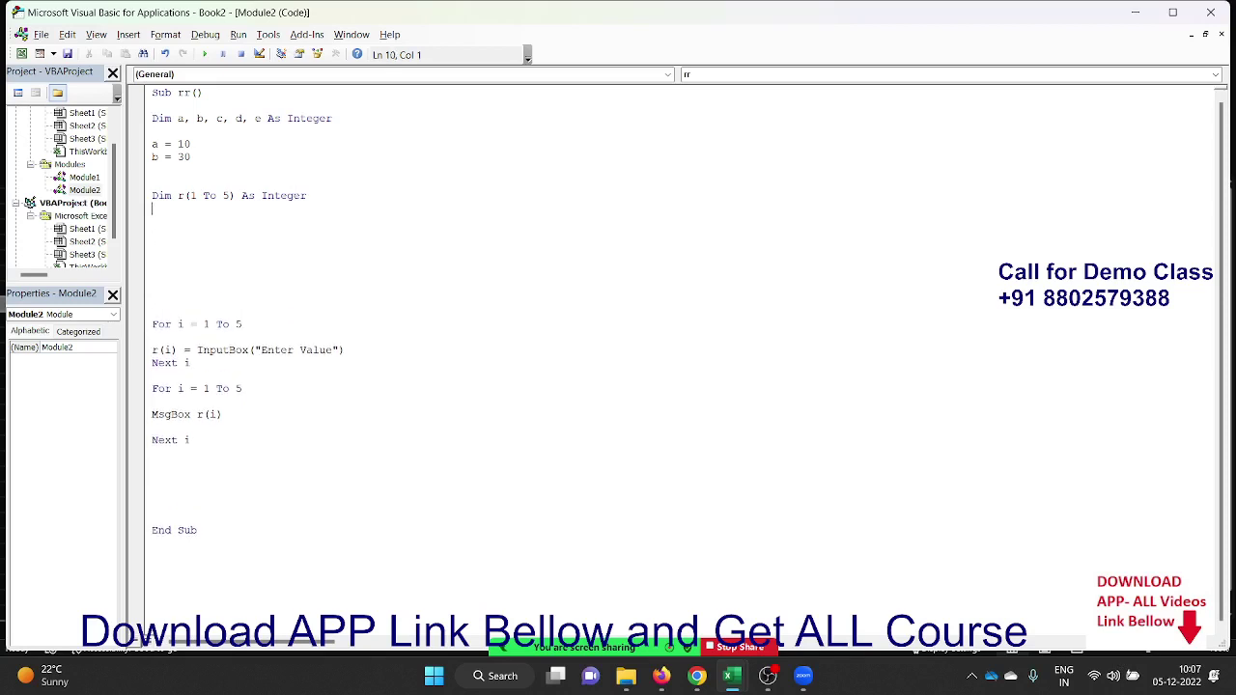
key("Up")
key("Up")
key("shift+Down")
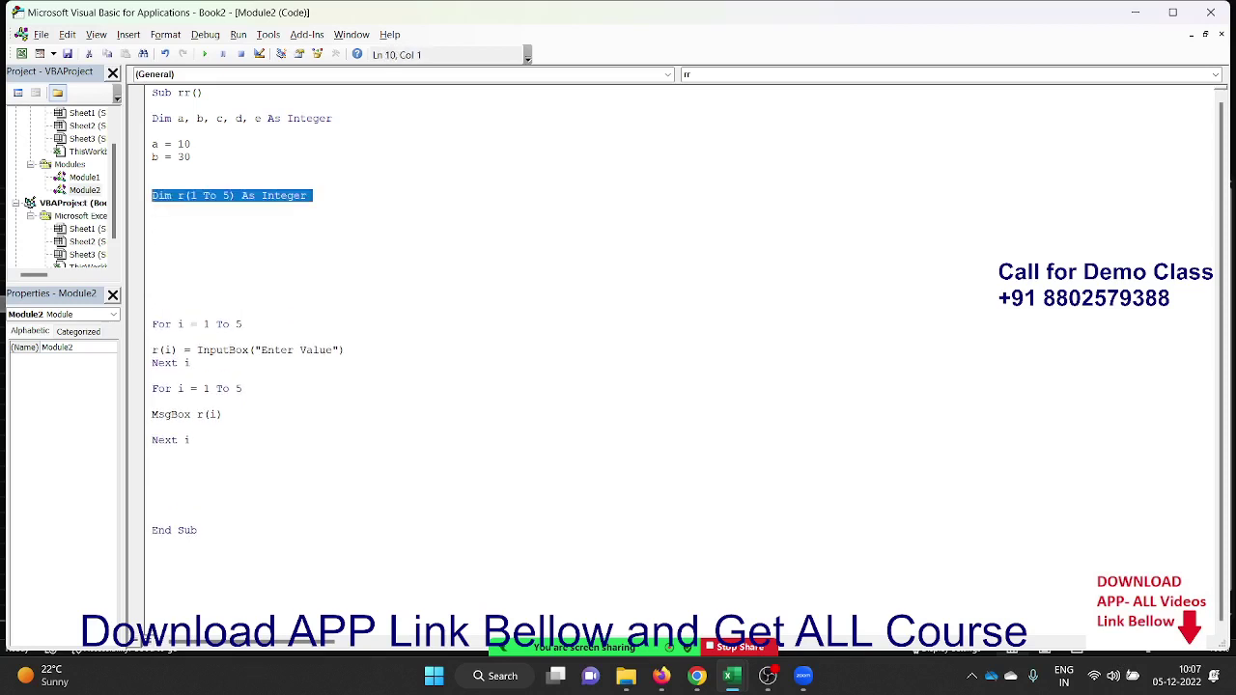
key("Up")
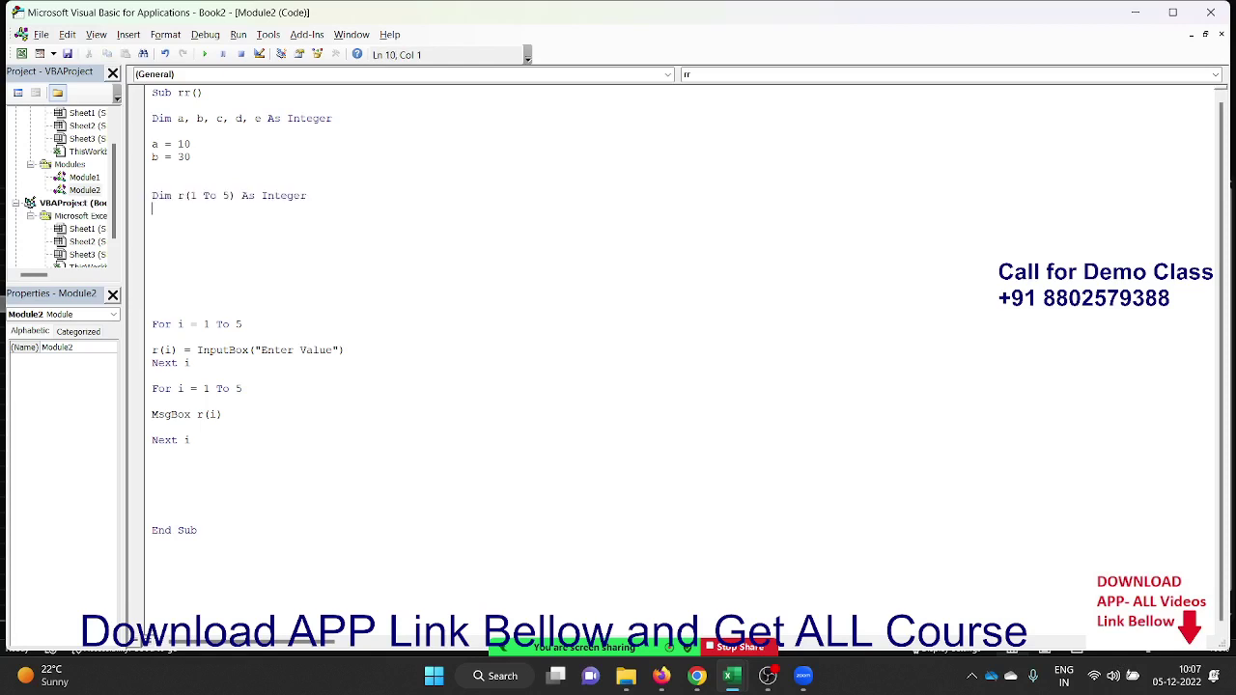
key("Up")
key("shift+Right")
key("Up")
key("Up")
key("Up")
key("shift+Left")
key("shift+Left")
key("shift+Left")
key("shift+Left")
key("shift+Left")
key("shift+Left")
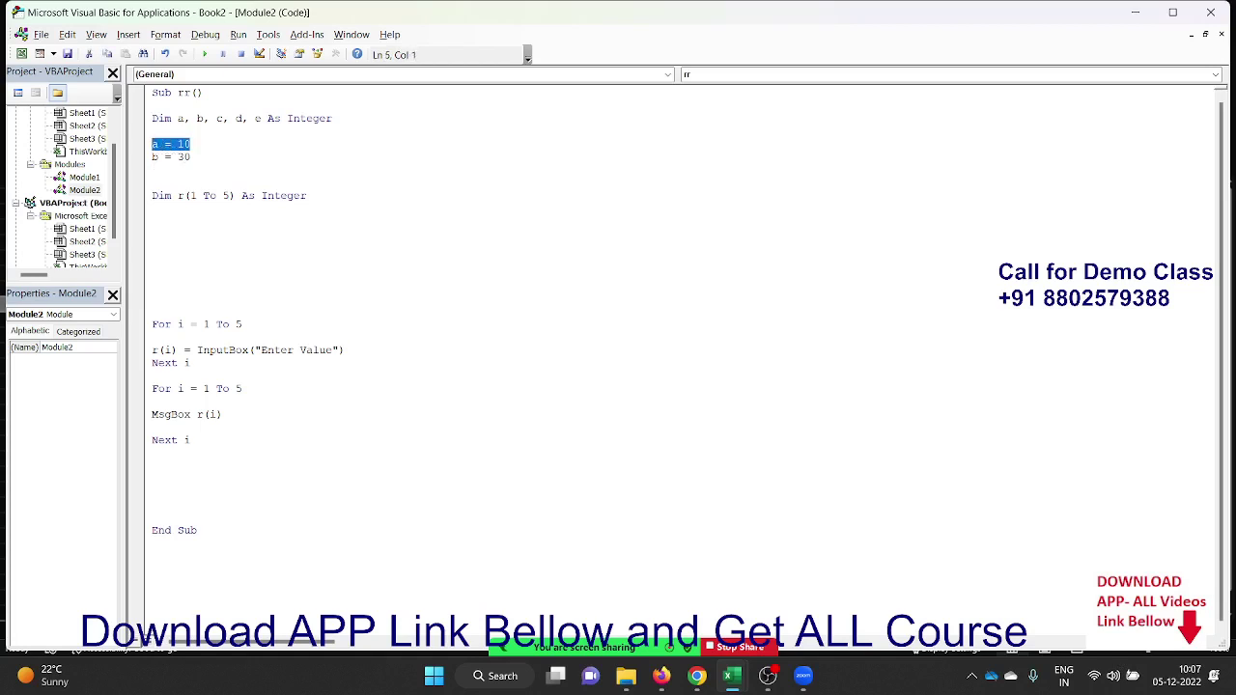
key("Down")
key("Down")
key("Down")
key("Down")
key("shift+Down")
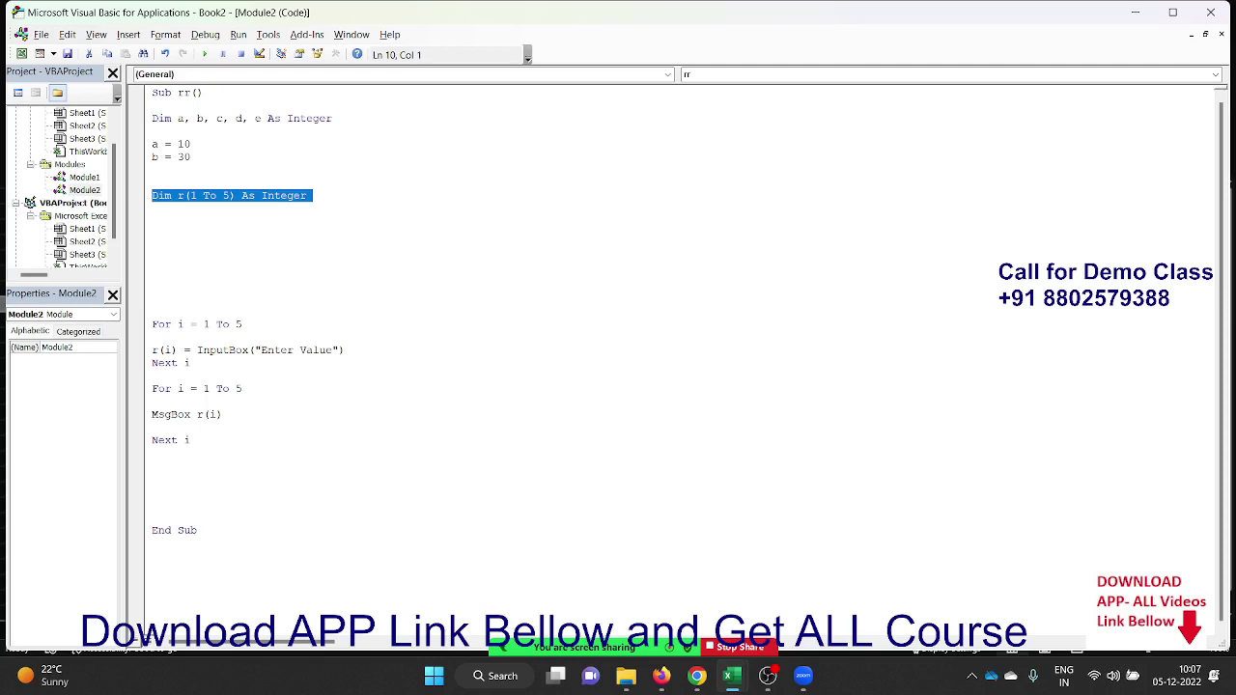
key("Right")
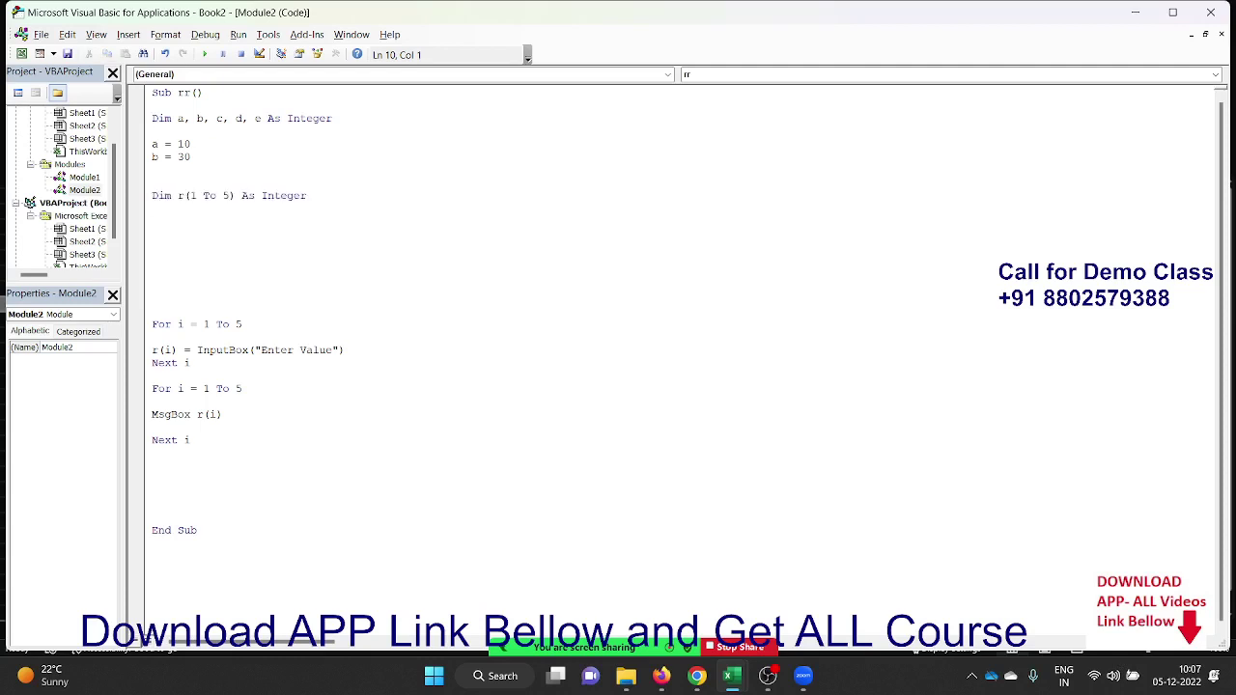
Assign r(1) = 50 and r(2) = 60 below Dim r(1 To 5) As Integer.
type("r(")
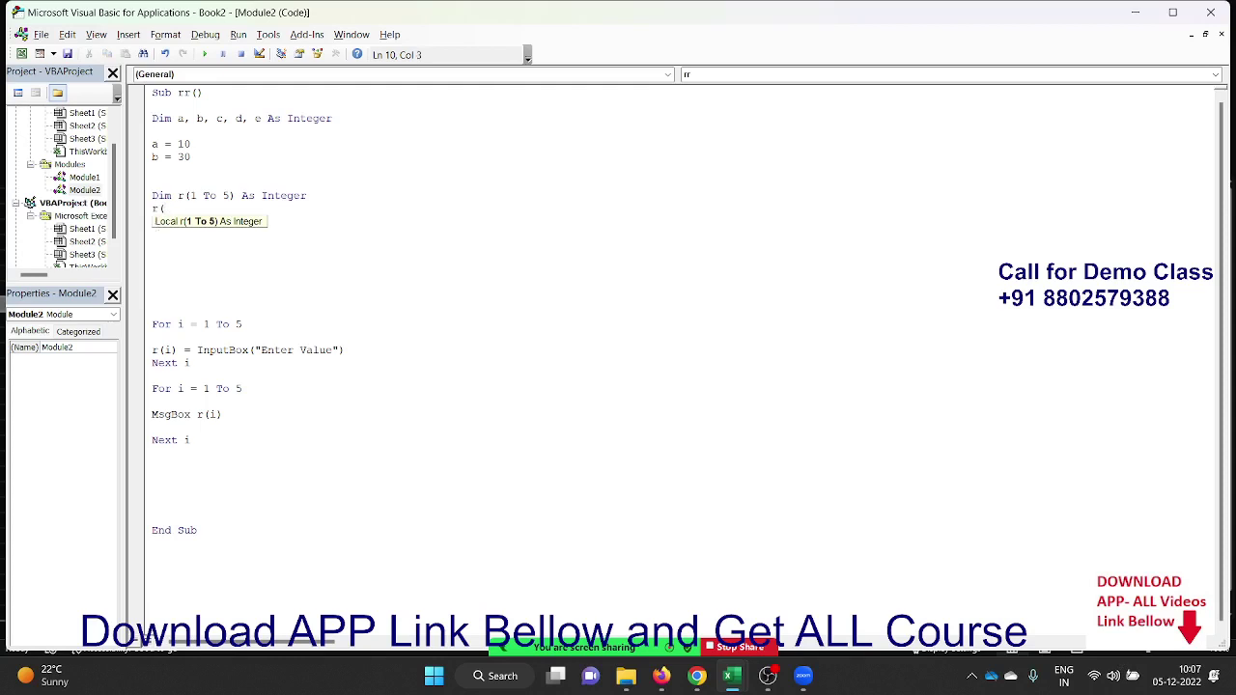
type("1")
type(") =")
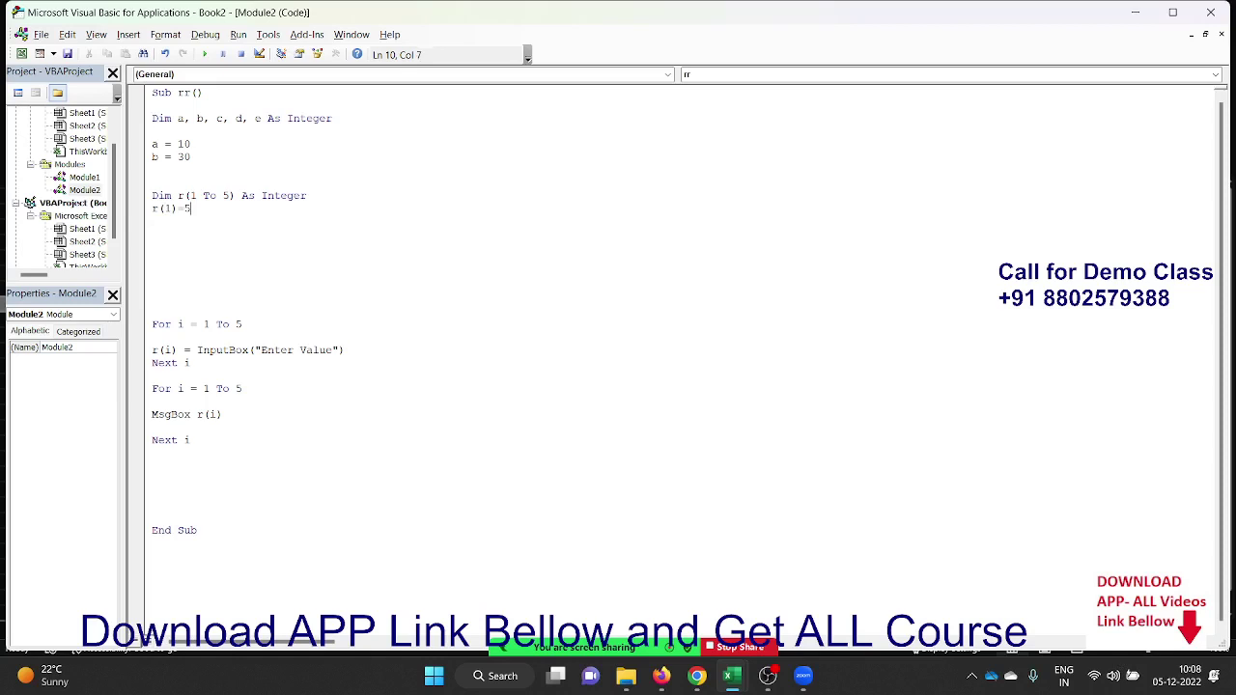
type(" 50")
key("Return")
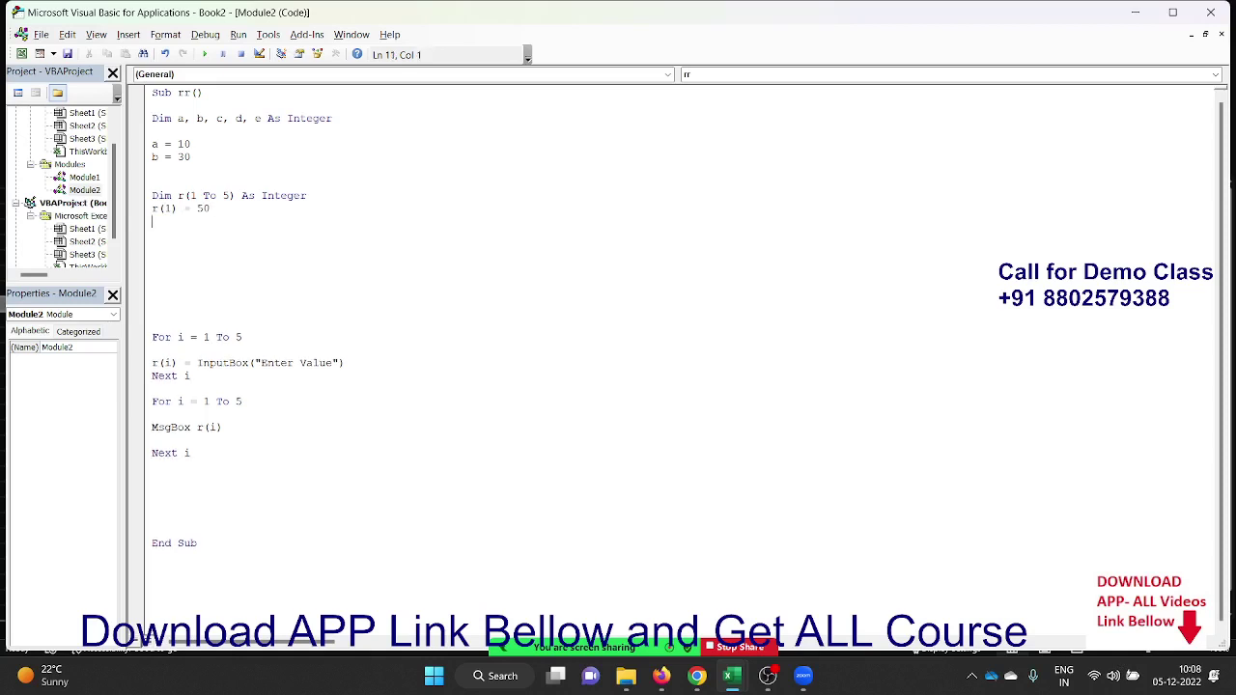
type("r(2")
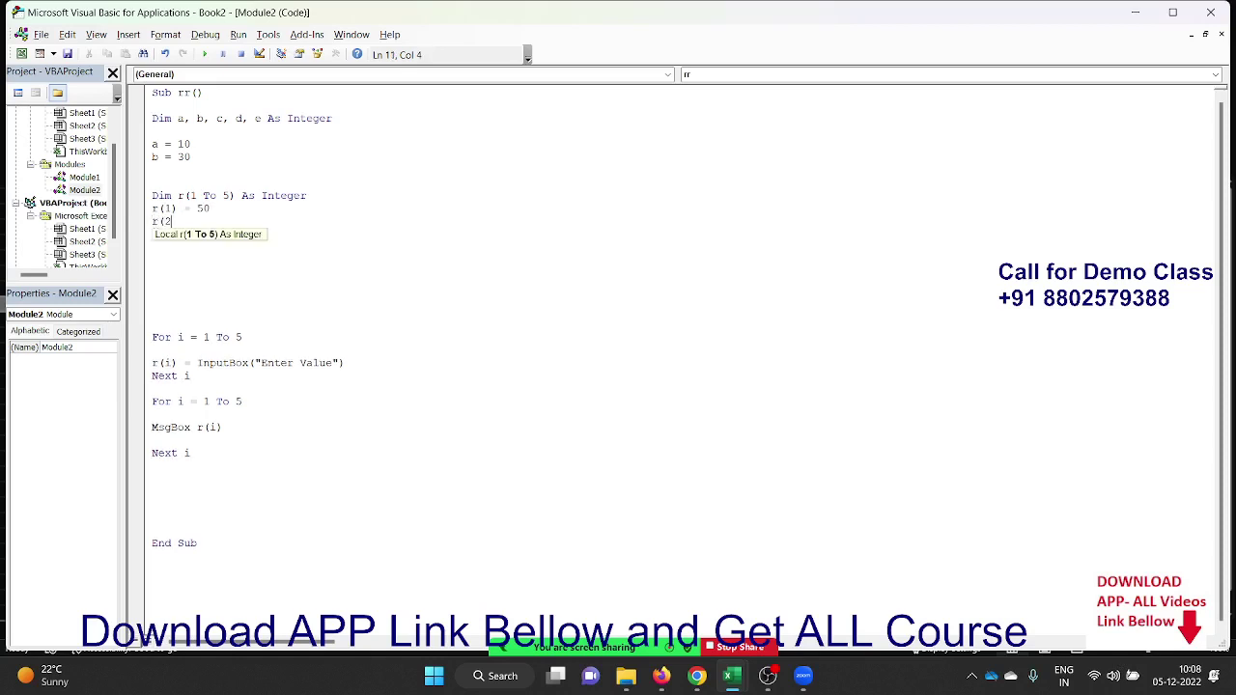
type(") = ")
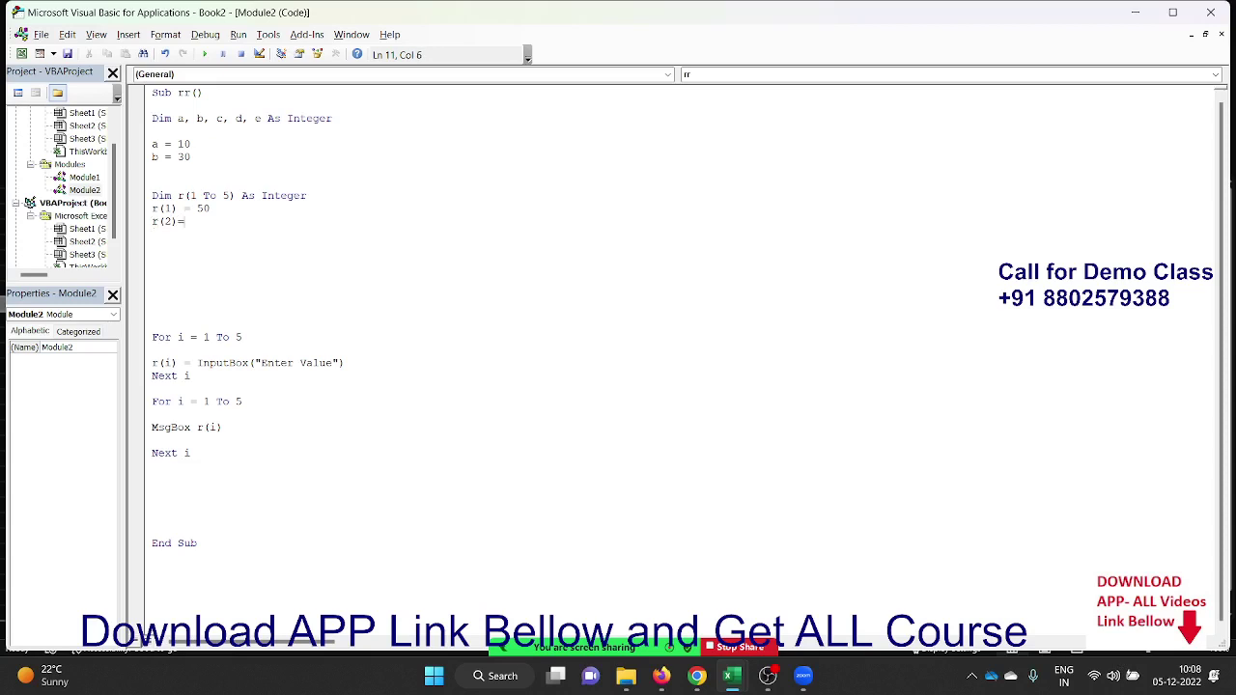
type("60")
key("Return")
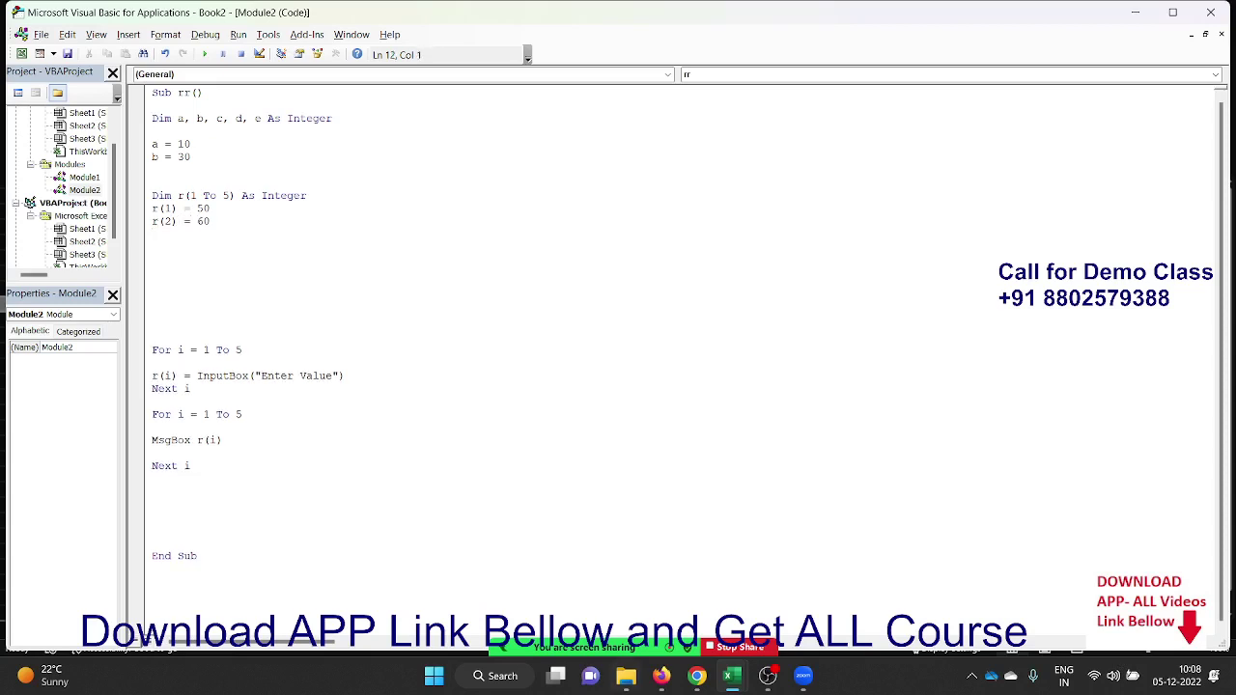
mouse_move(699, 641)
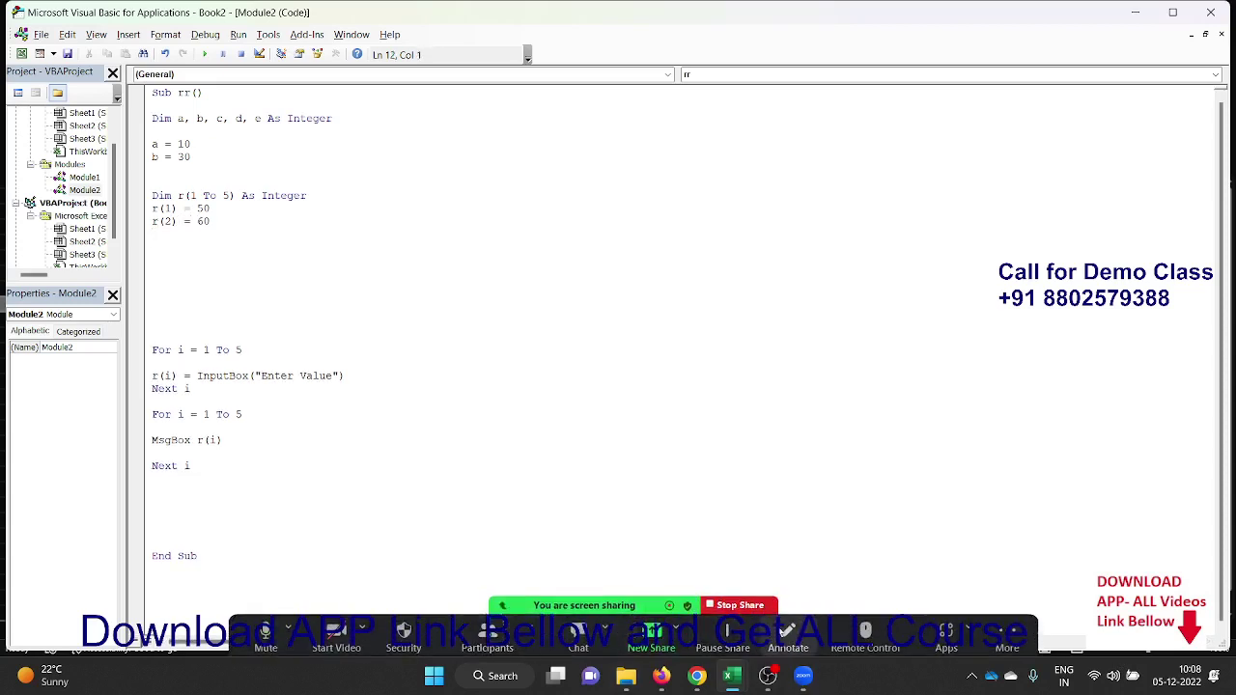
left_click(787, 632)
mouse_move(579, 177)
left_mouse_down()
mouse_move(706, 155)
mouse_move(726, 365)
mouse_move(584, 203)
mouse_move(580, 178)
left_mouse_up()
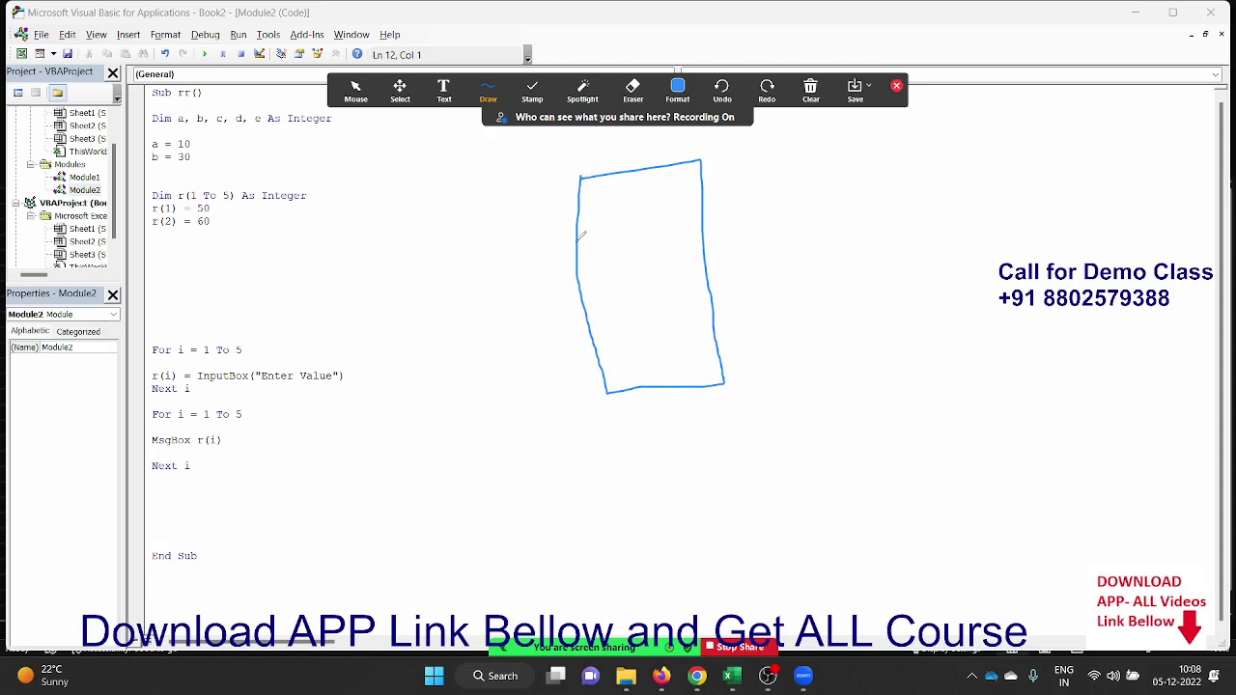
left_click_drag(576, 241, 702, 218)
left_click_drag(582, 310, 703, 280)
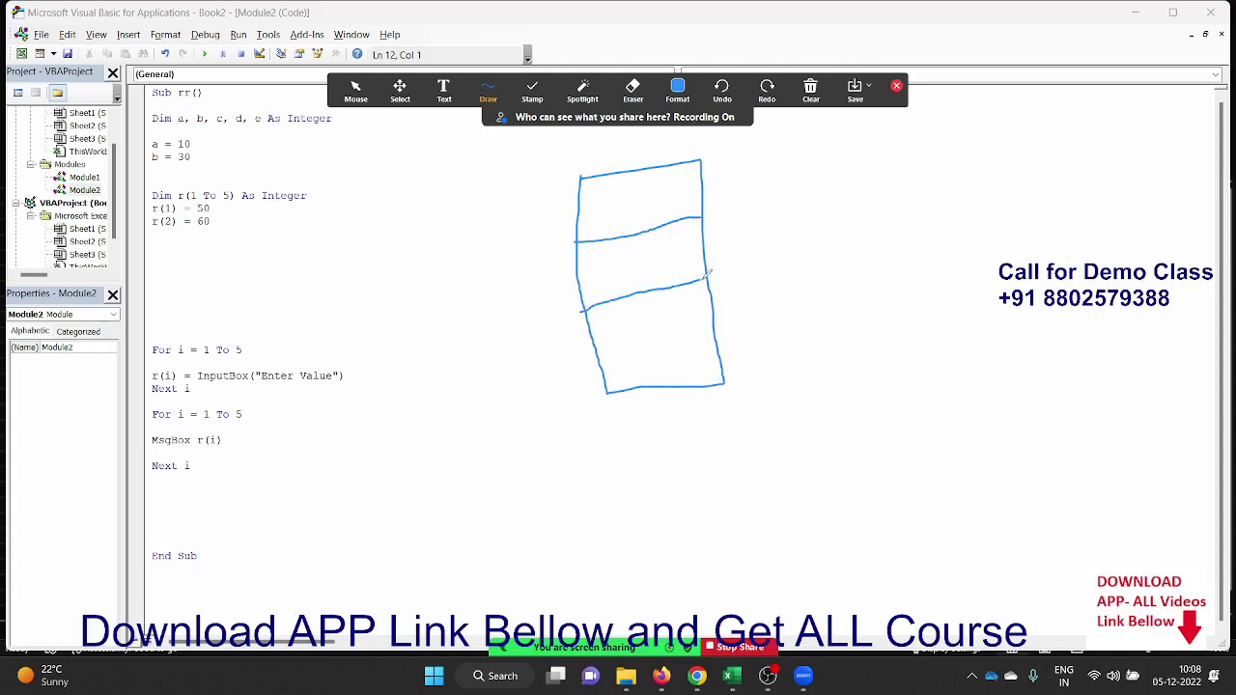
left_click_drag(584, 357, 718, 322)
left_click_drag(554, 189, 554, 217)
mouse_move(609, 143)
left_mouse_down()
mouse_move(637, 166)
mouse_move(654, 137)
left_mouse_up()
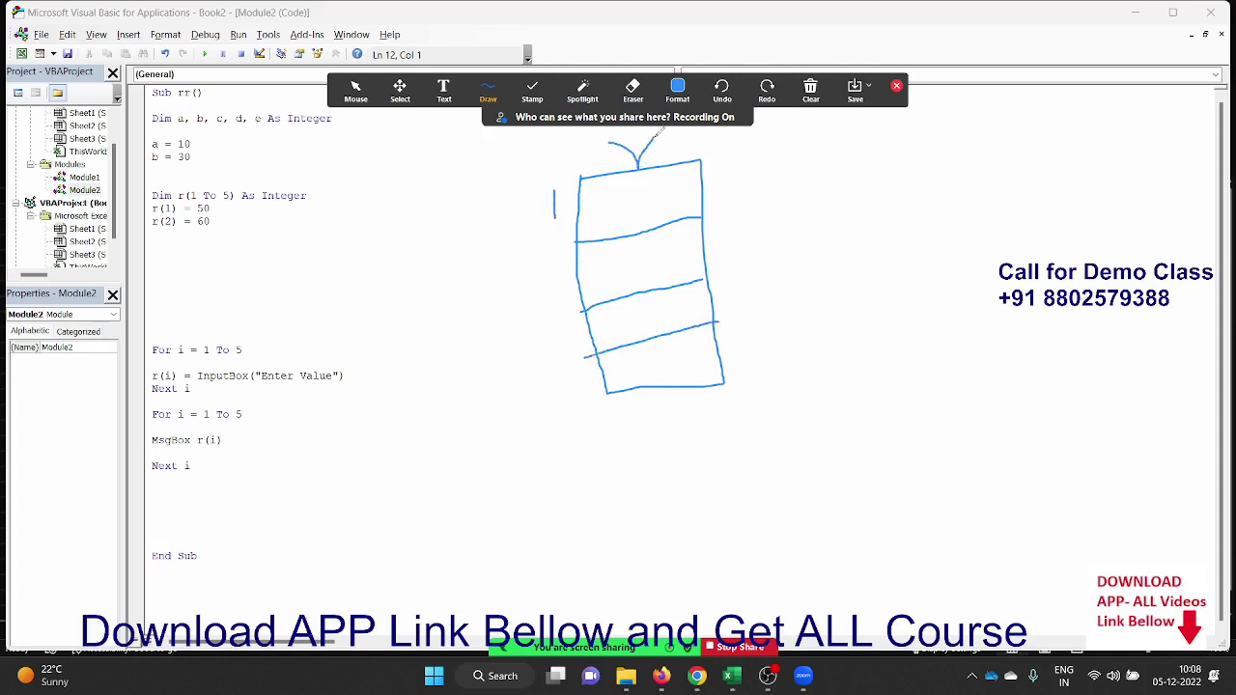
left_click_drag(548, 271, 580, 297)
mouse_move(555, 337)
left_mouse_down()
mouse_move(580, 310)
mouse_move(570, 342)
mouse_move(600, 384)
mouse_move(724, 425)
mouse_move(724, 385)
left_mouse_up()
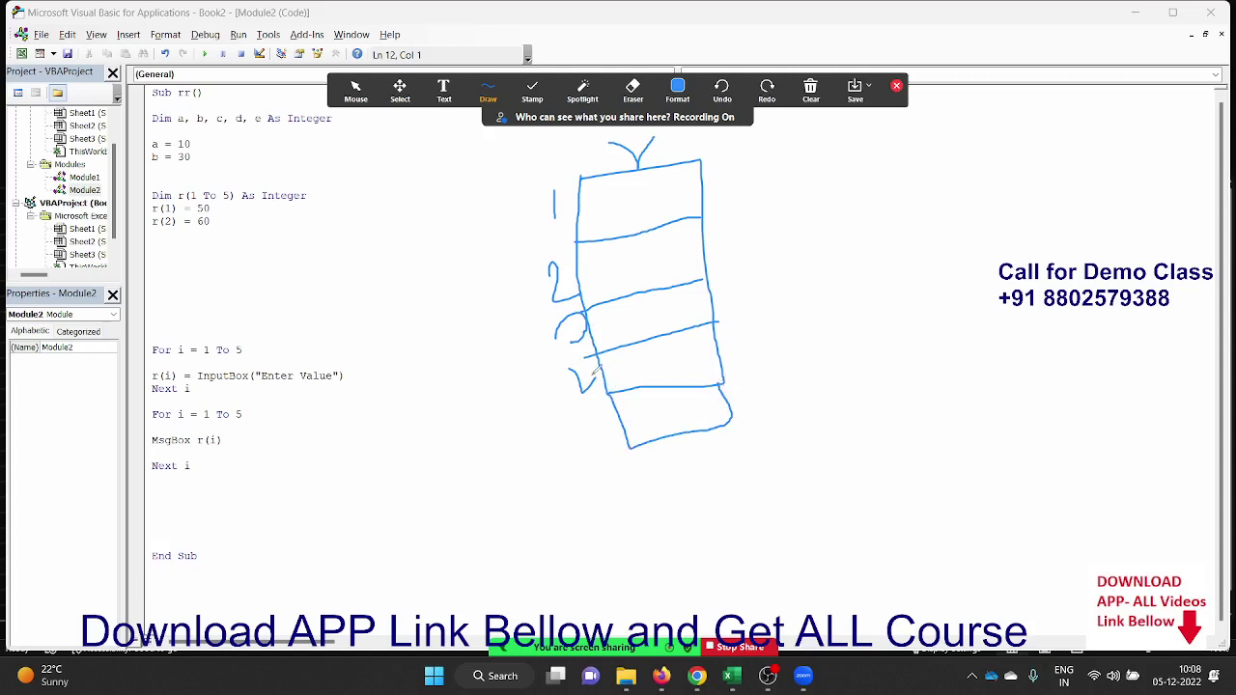
mouse_move(595, 371)
left_mouse_down()
mouse_move(607, 390)
mouse_move(587, 429)
mouse_move(594, 446)
left_mouse_up()
left_click_drag(627, 184, 629, 220)
left_click_drag(635, 253, 641, 324)
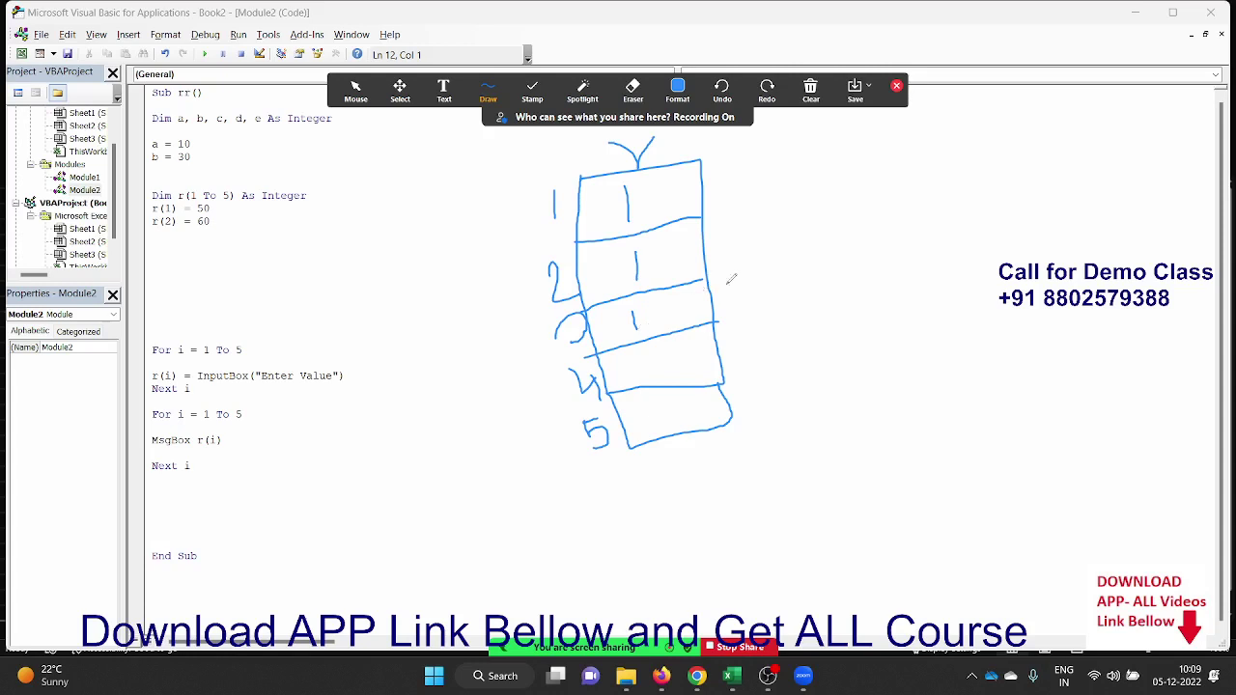
left_click(811, 93)
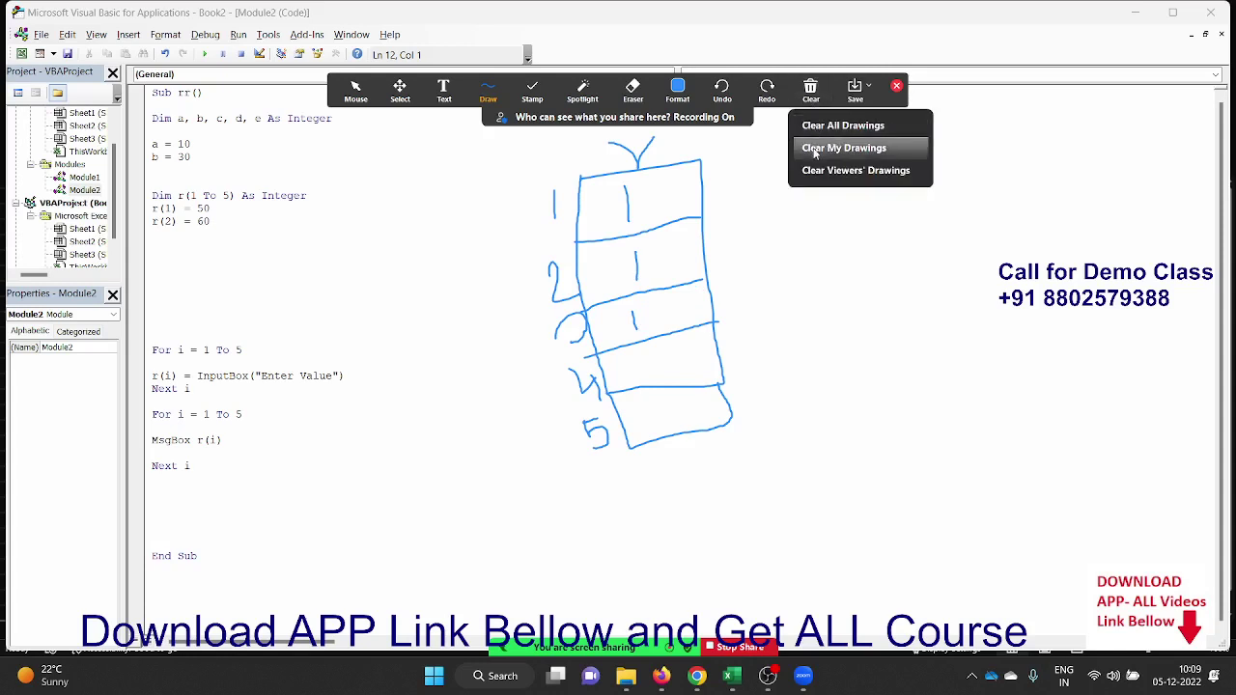
Erase the array sketch and put away the on-screen drawing tools.
left_click(818, 132)
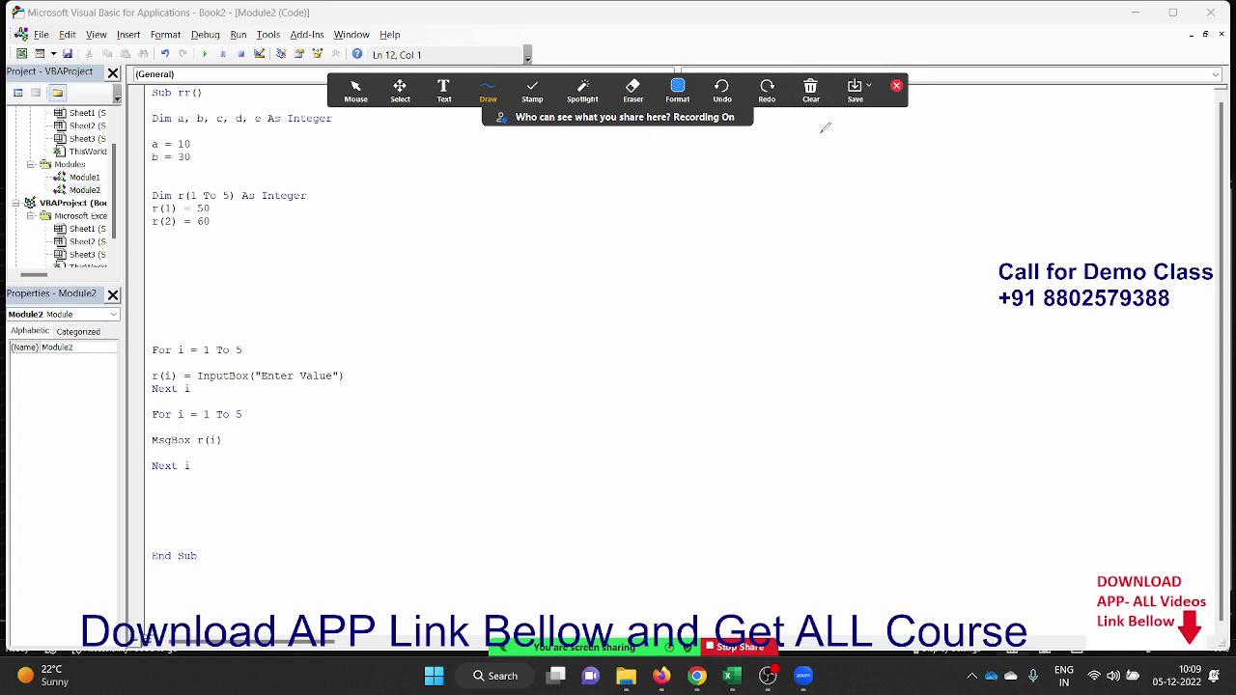
left_click(898, 87)
left_click(272, 291)
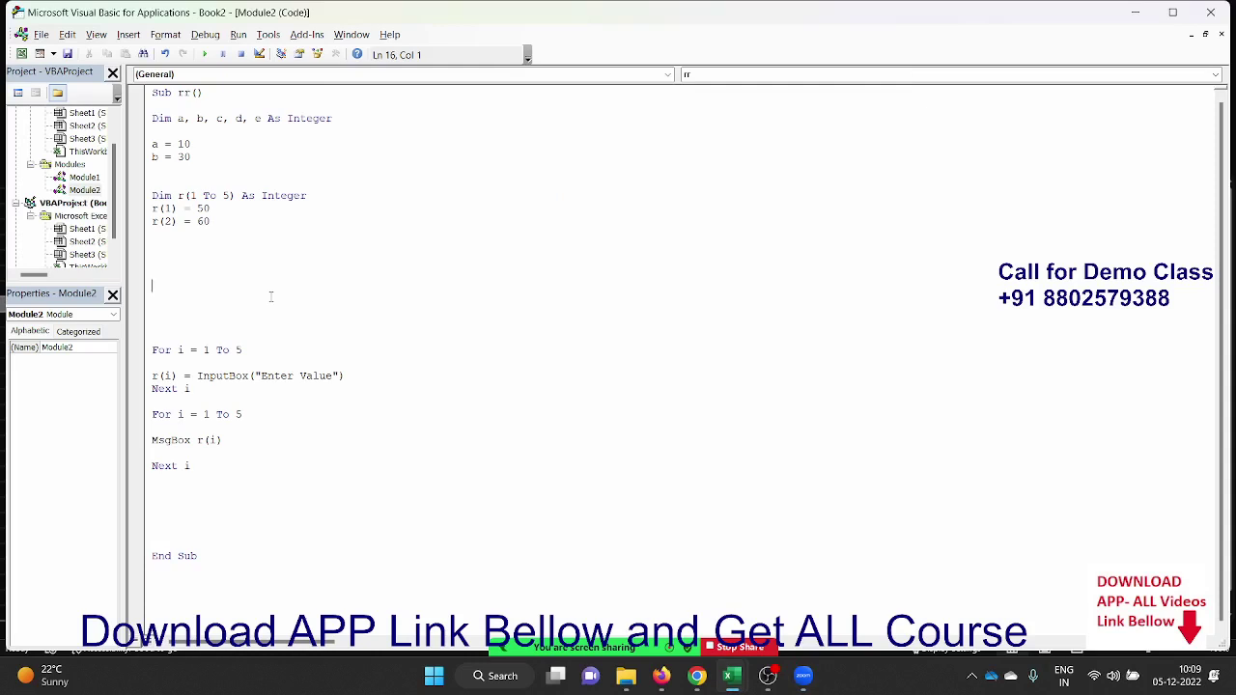
Add Sub rr_1() below rr containing Dim r(1 To 10, 1 To 3) As Integer.
left_click(267, 553)
key("Return")
key("Return")
key("Return")
key("Down")
key("Down")
key("Down")
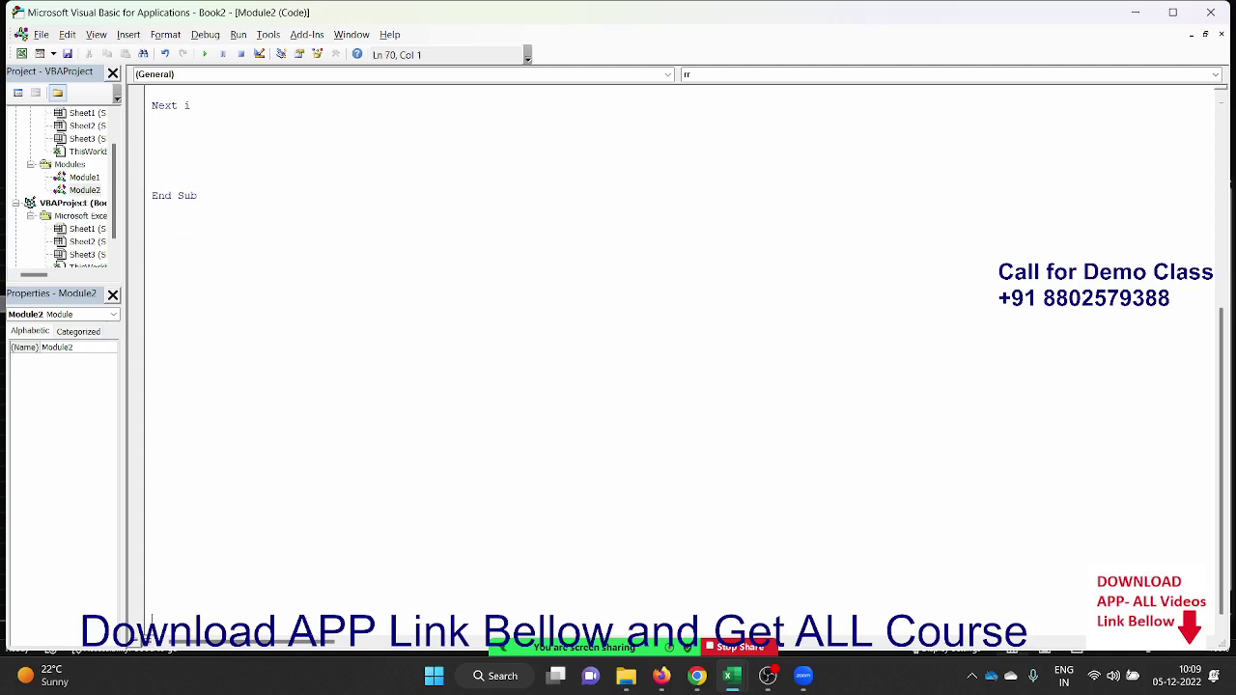
left_click(183, 224)
type("s")
type("ubrr")
type("1(")
type(")")
key("Return")
key("Return")
key("Up")
key("Up")
key("Up")
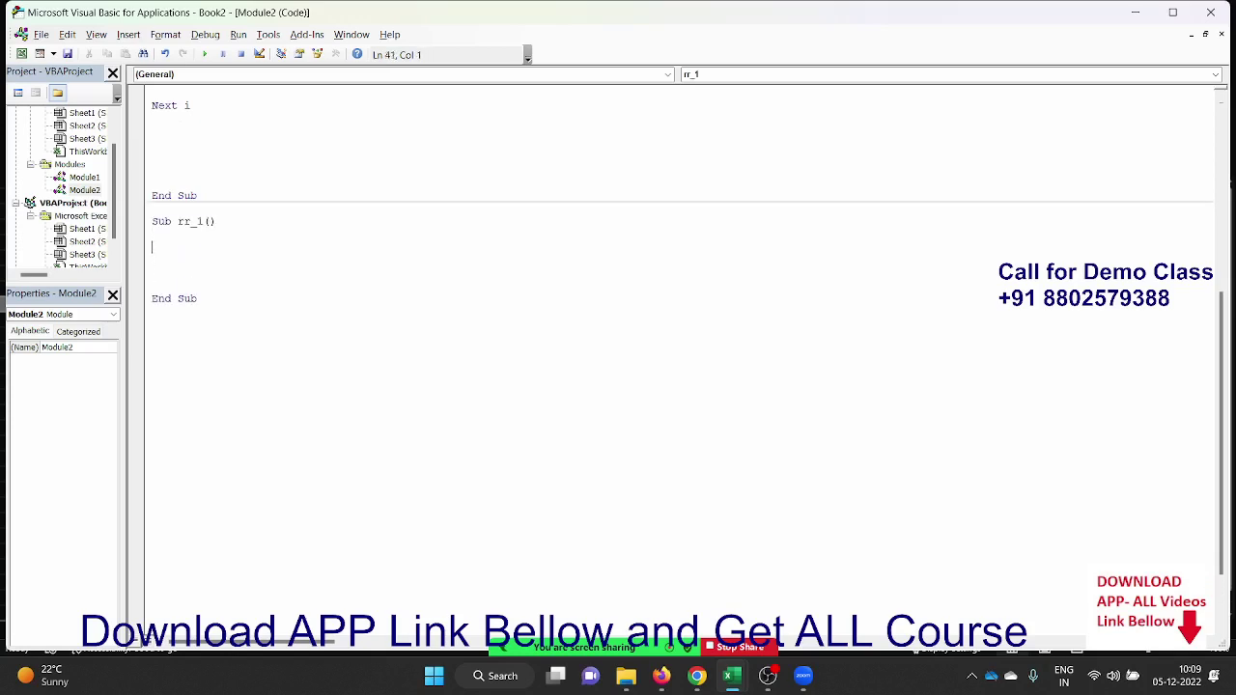
type("dim")
type("r(")
type("1 to")
type("10")
type(", 1 ")
type("to")
type("3) a")
type("s integer")
key("Return")
key("Return")
key("Return")
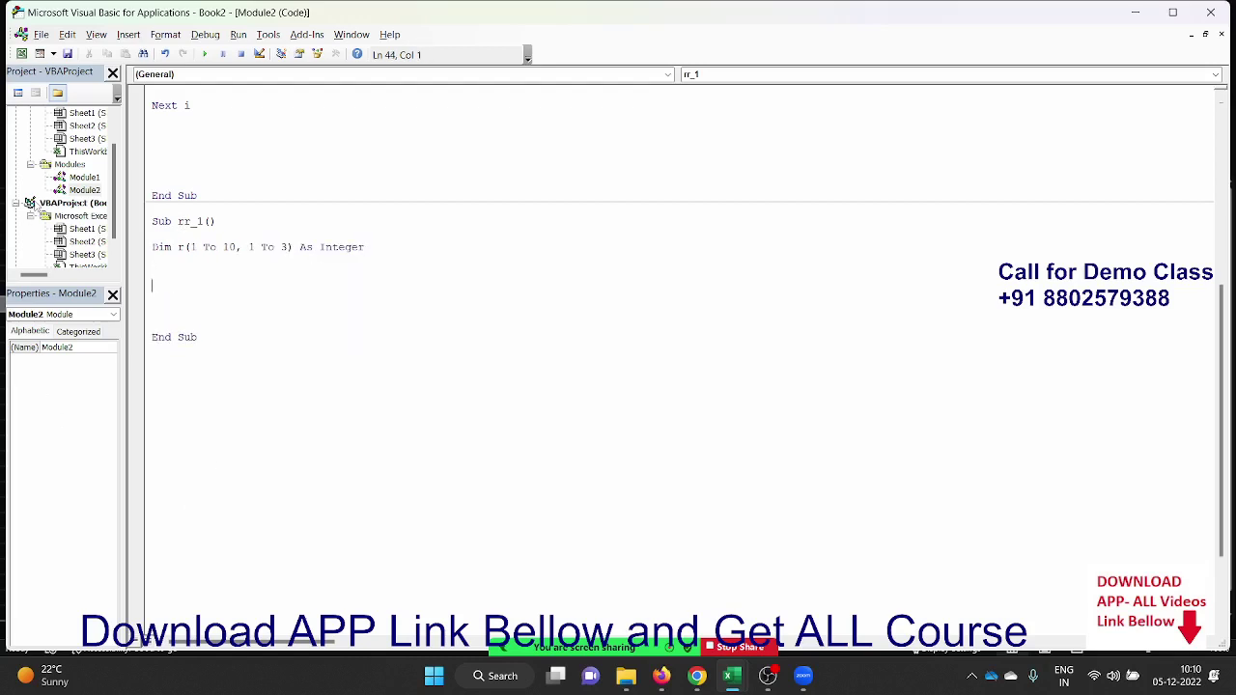
Sketch a three-column, multi-row grid beside rr_1 showing the layout of array r.
mouse_move(510, 645)
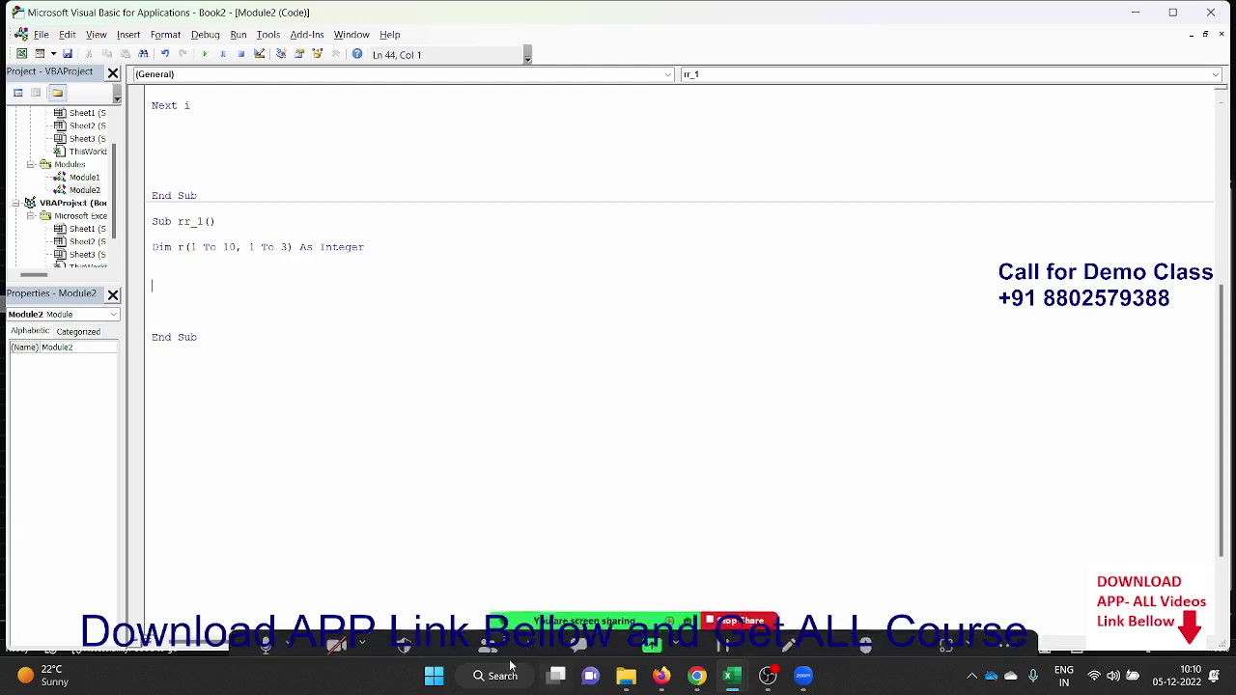
left_click(801, 639)
mouse_move(622, 264)
left_mouse_down()
mouse_move(1036, 629)
mouse_move(637, 259)
left_mouse_up()
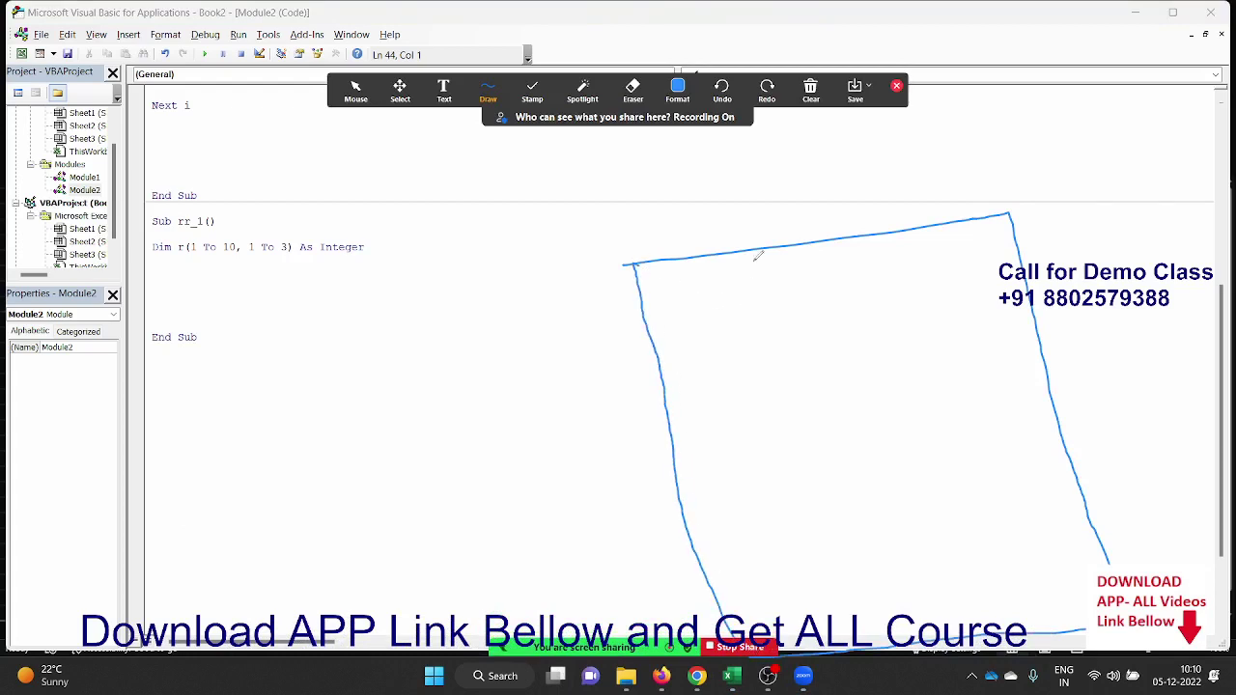
left_click_drag(749, 247, 932, 637)
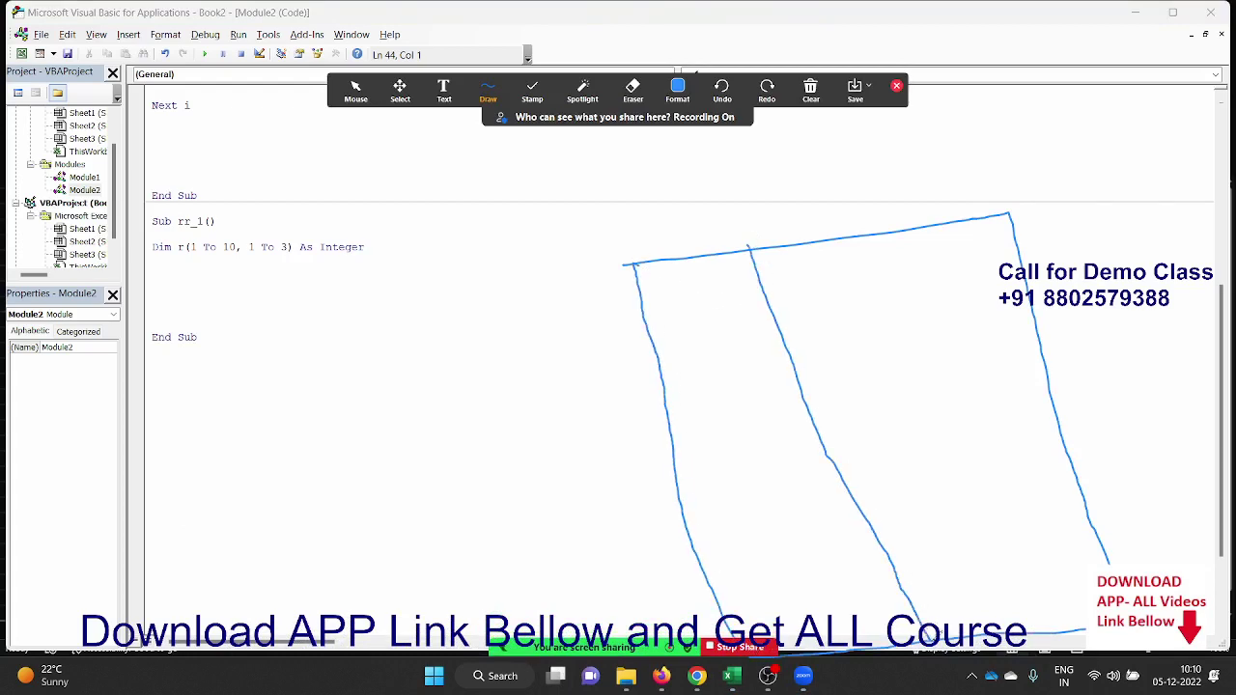
left_click_drag(869, 228, 1052, 628)
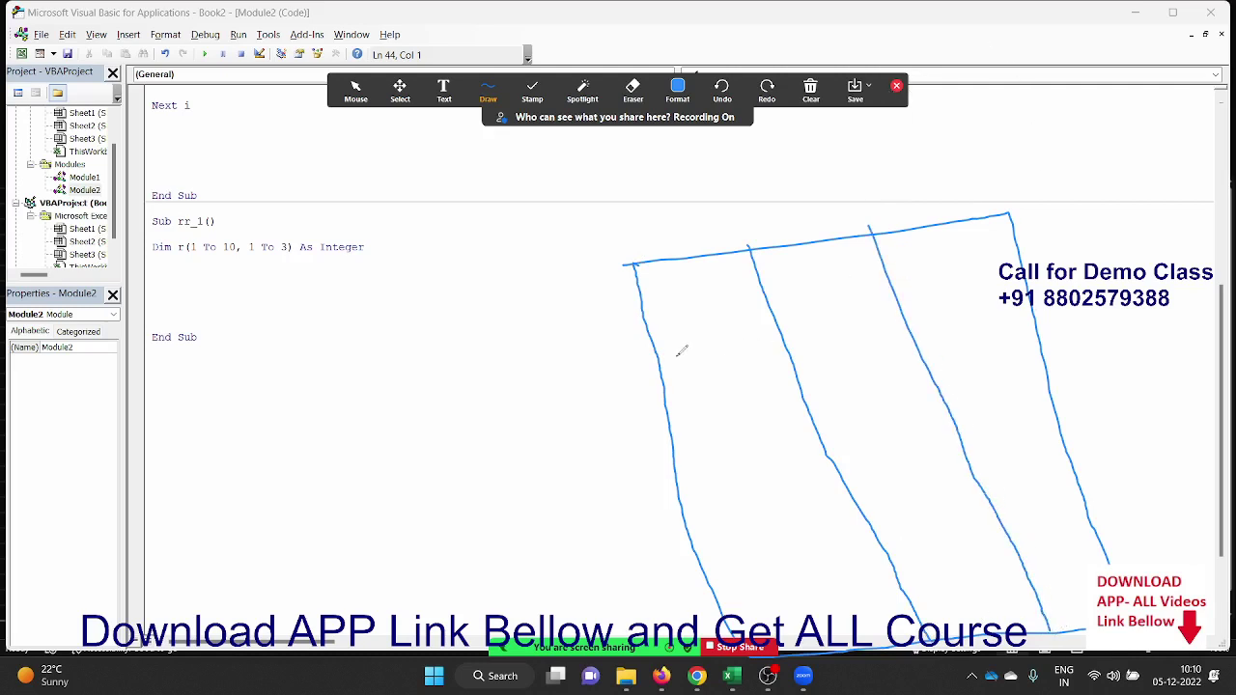
left_click_drag(663, 357, 1016, 281)
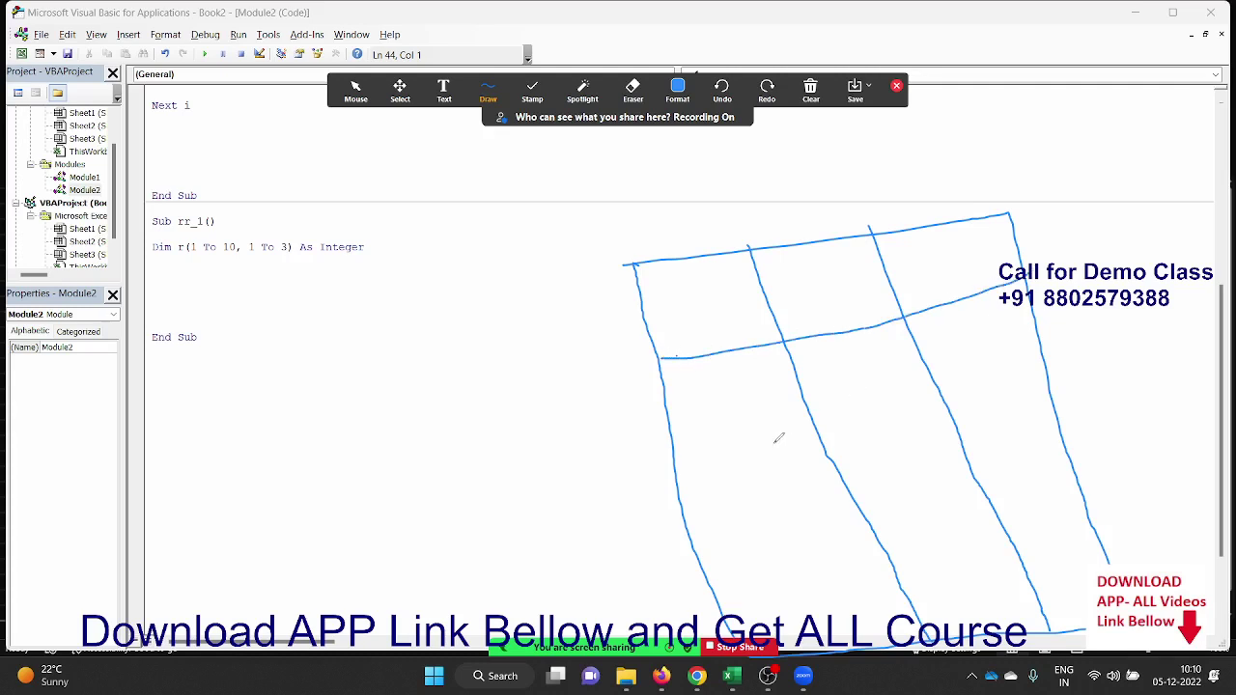
left_click_drag(674, 468, 1043, 386)
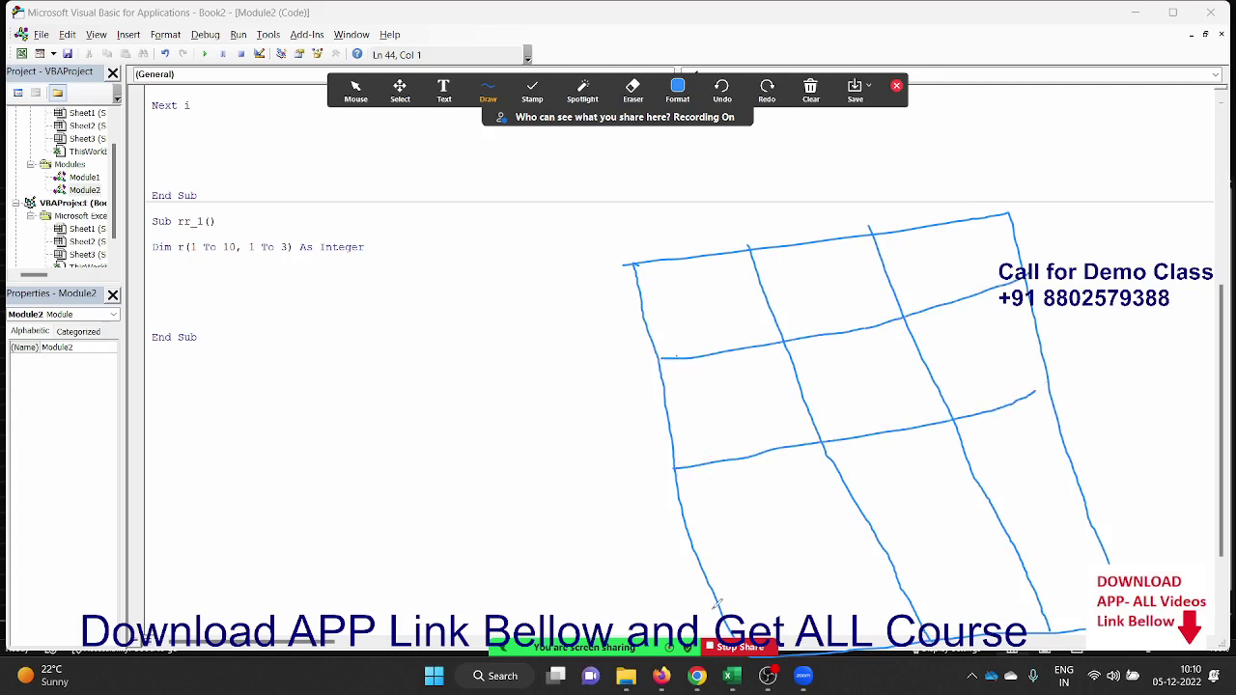
left_click_drag(730, 597, 1067, 512)
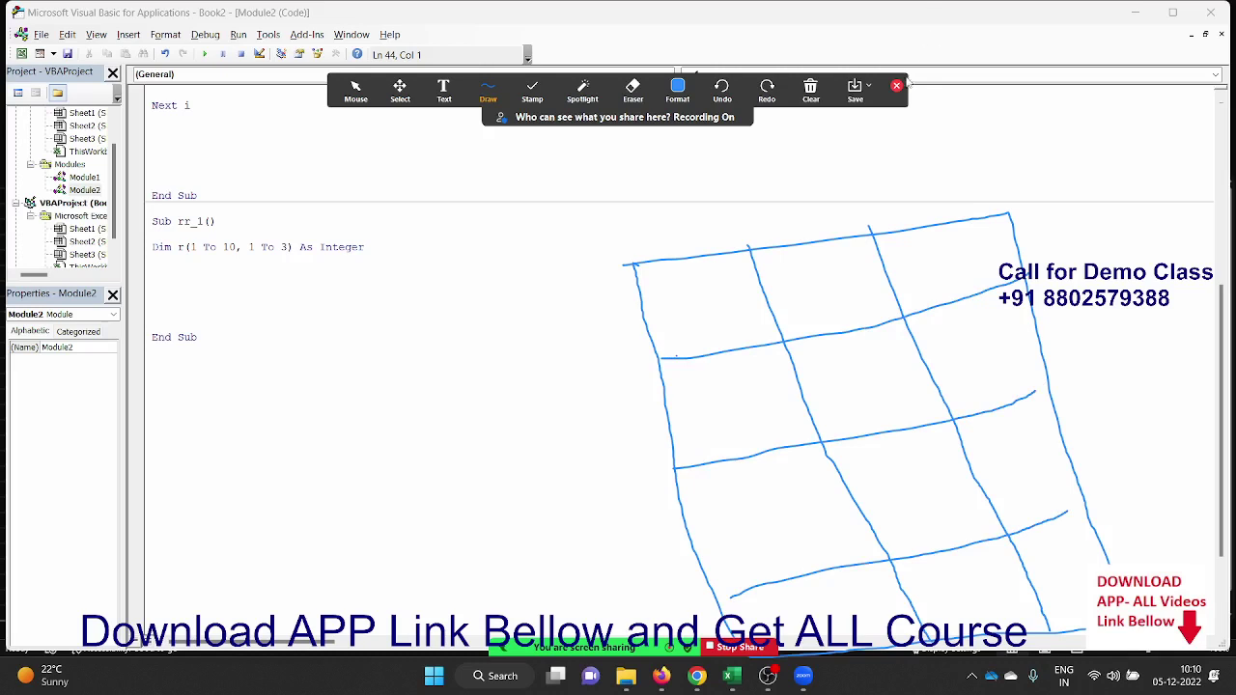
left_click(896, 86)
left_click(226, 305)
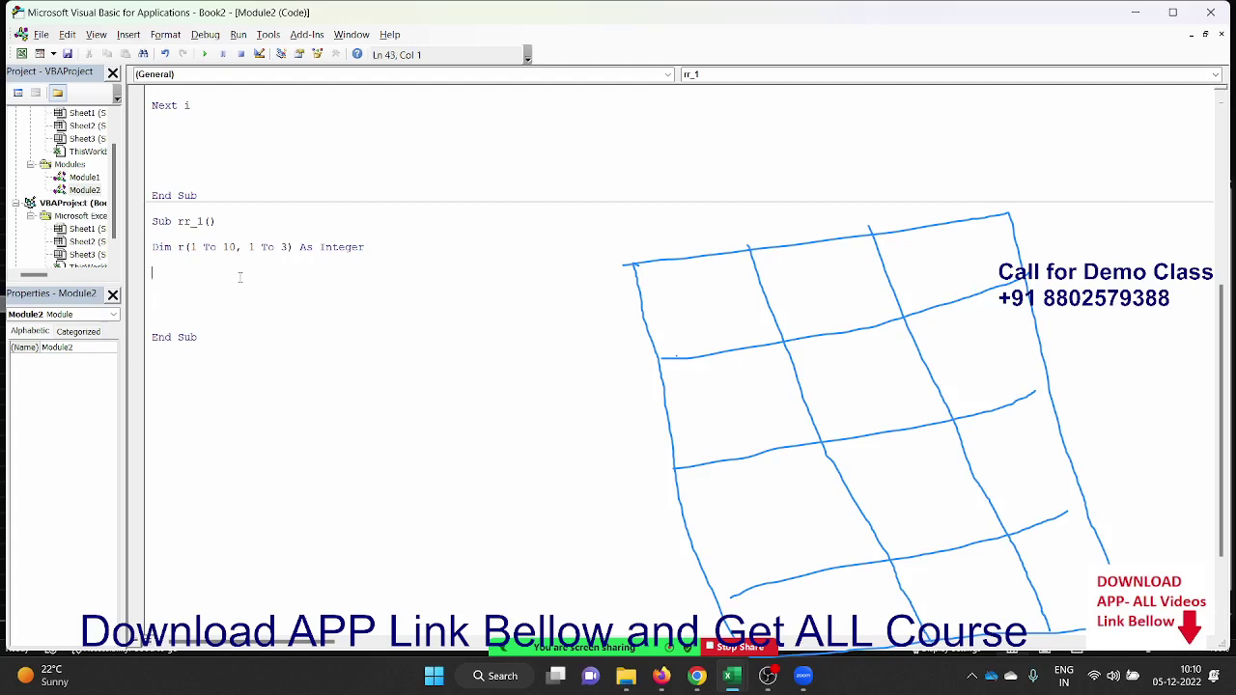
In rr_1, add the lines r(1, 1) = 50 and r(2, 1) = 30.
type("r")
type("(")
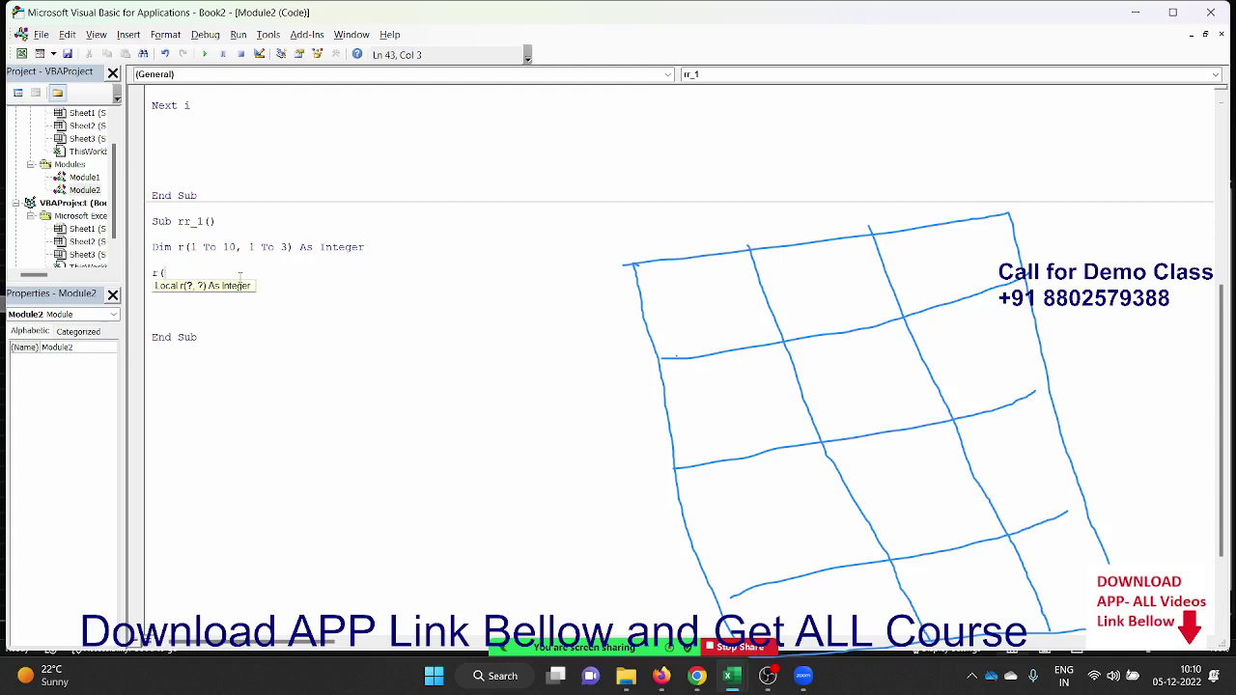
type("1, 1")
type(") ")
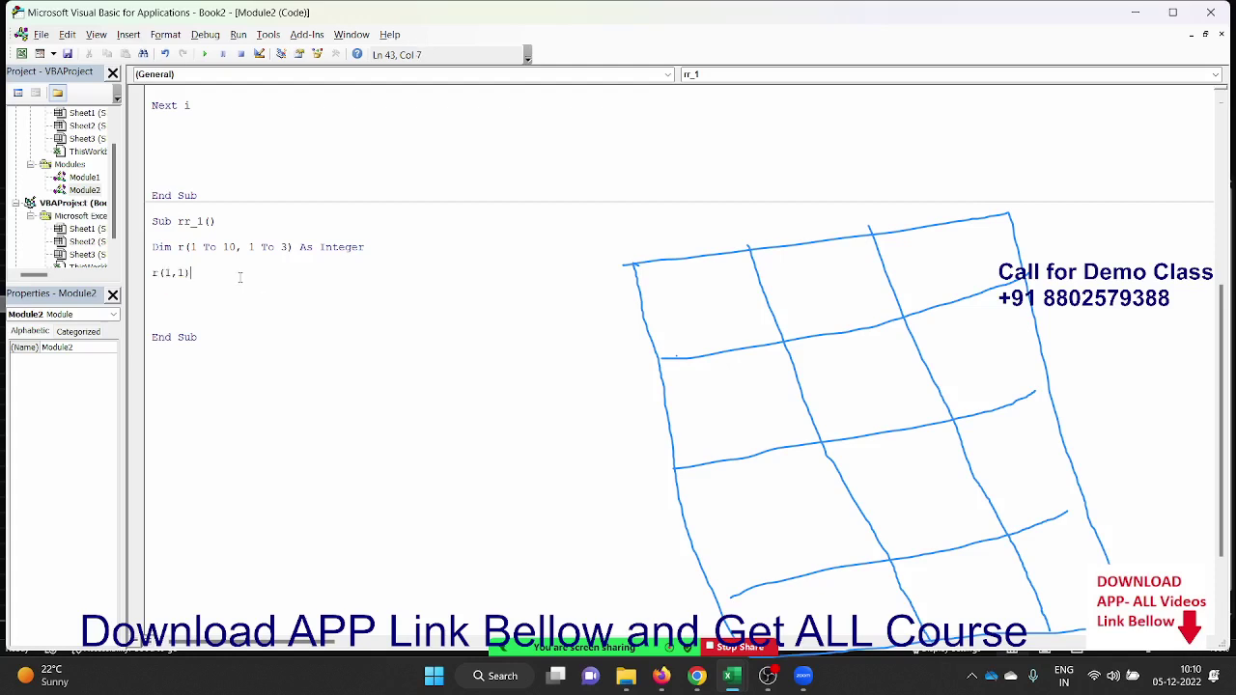
type("= 50")
key("Return")
type("r")
type("(")
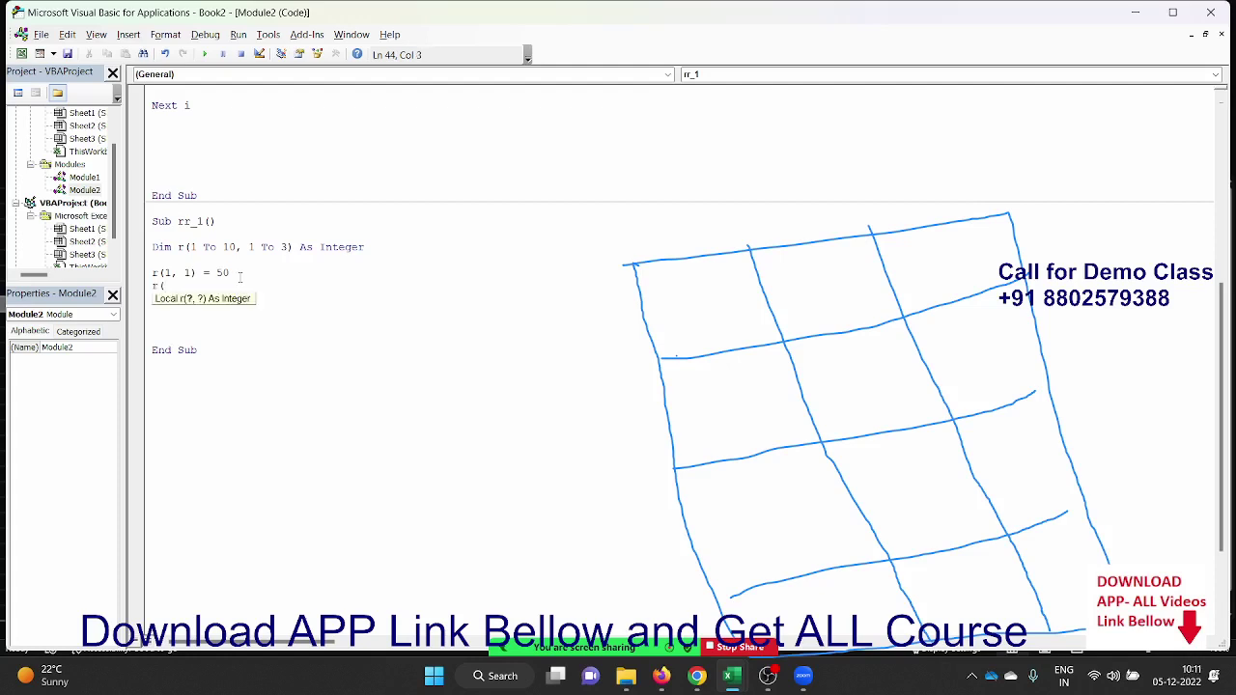
type("2, 1")
type(") =")
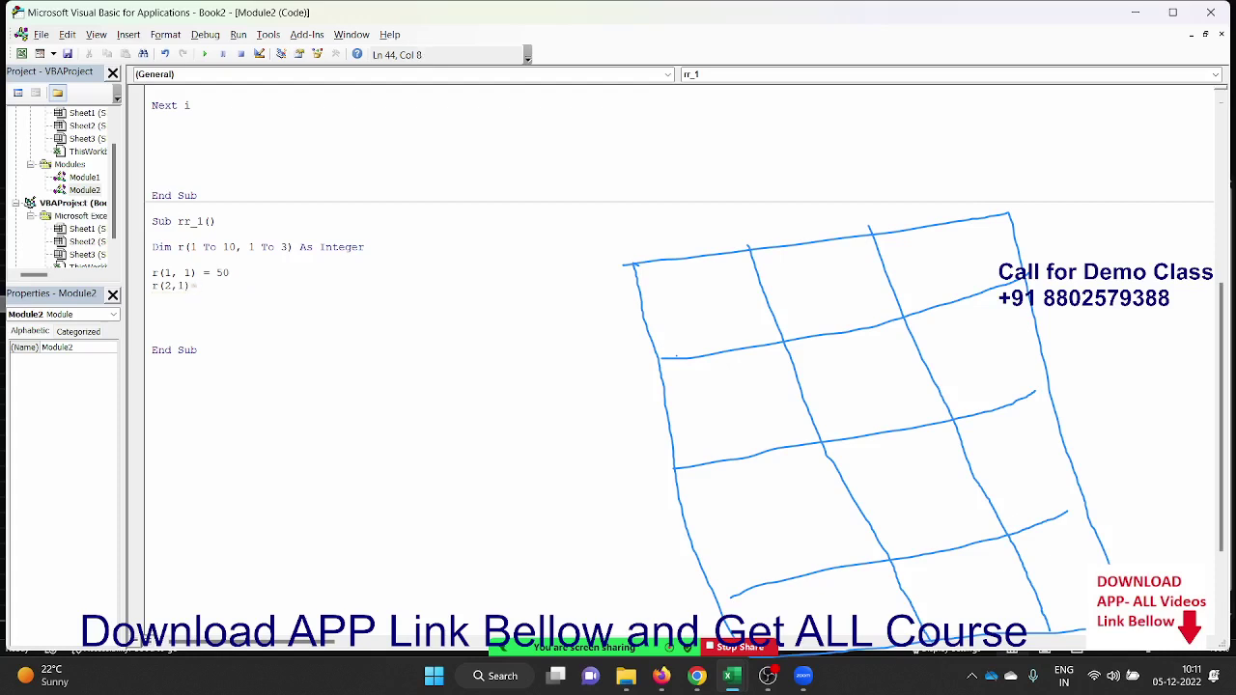
type(" 30")
key("Return")
mouse_move(525, 630)
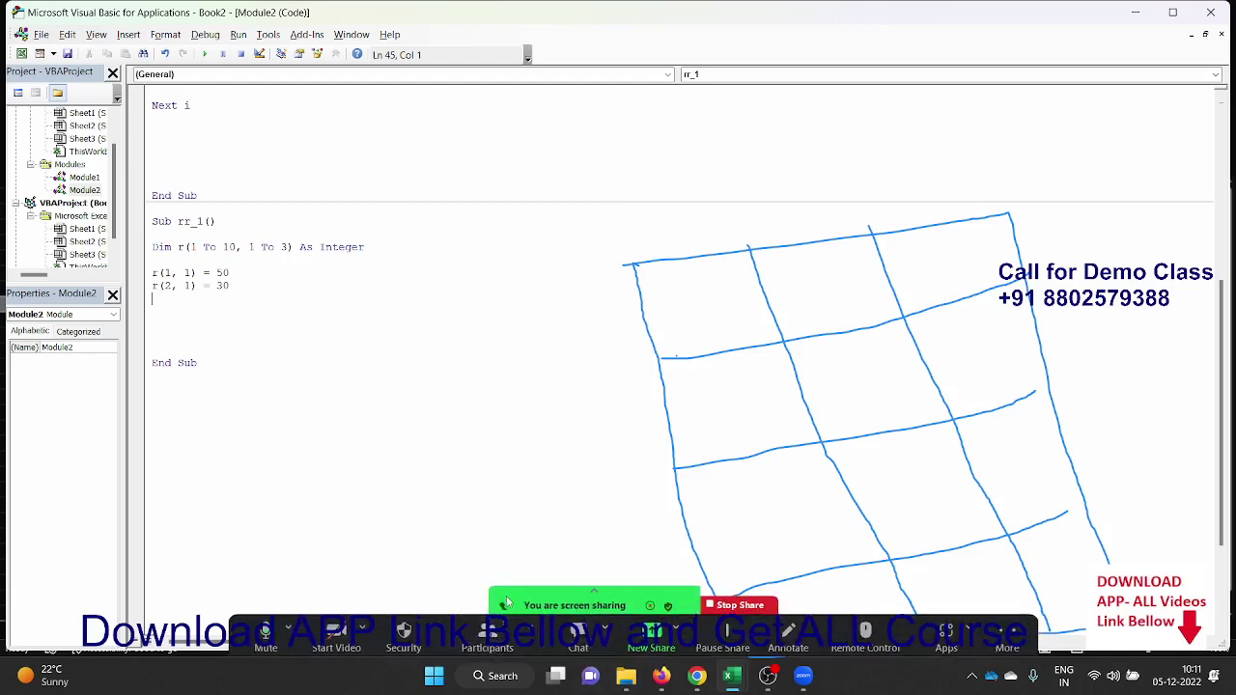
left_click_drag(503, 606, 503, 51)
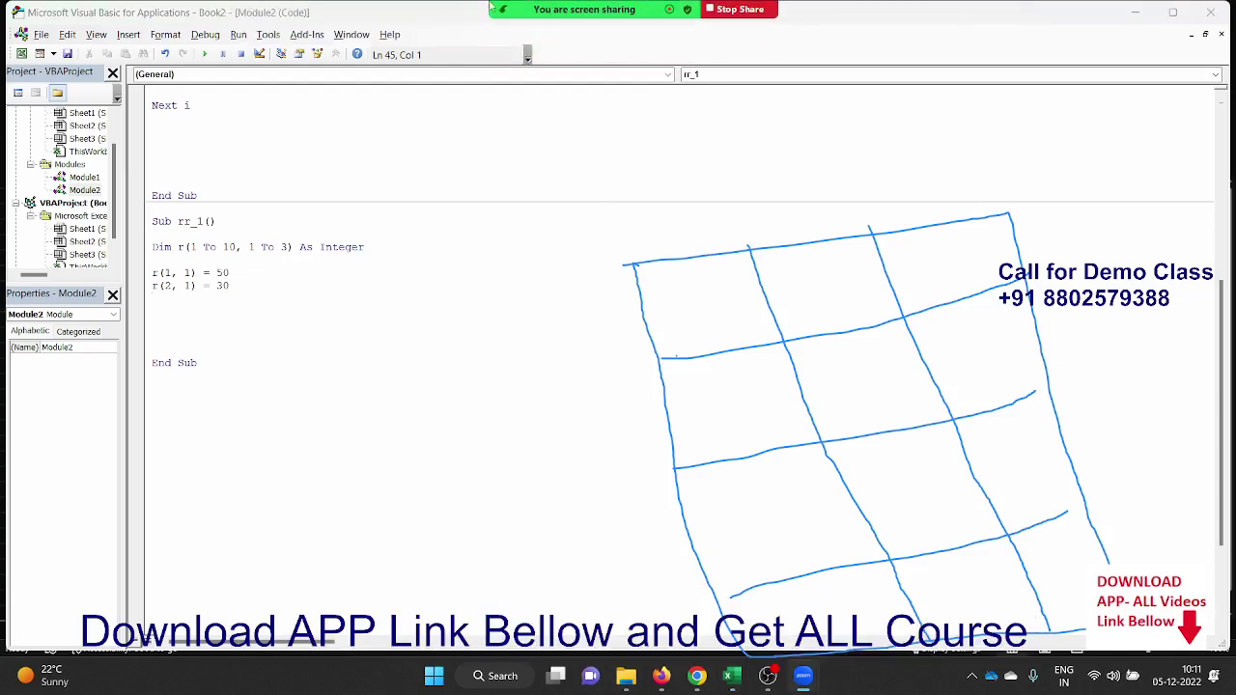
left_click(797, 35)
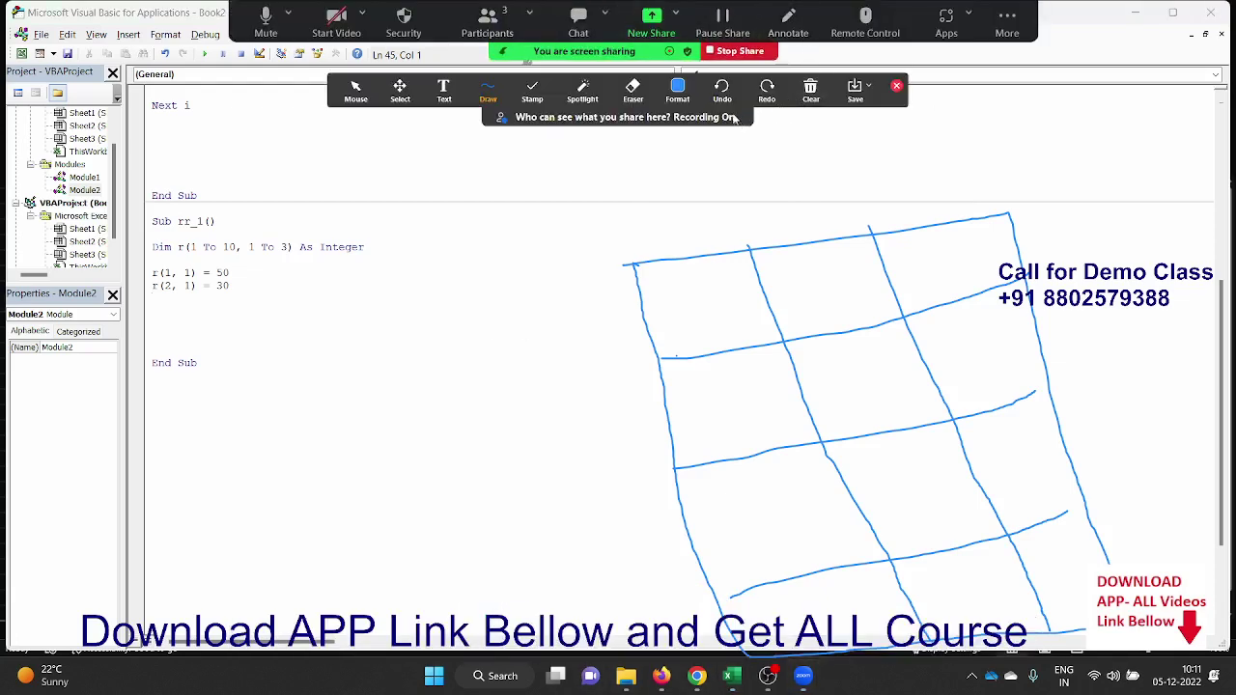
mouse_move(802, 109)
left_click(843, 148)
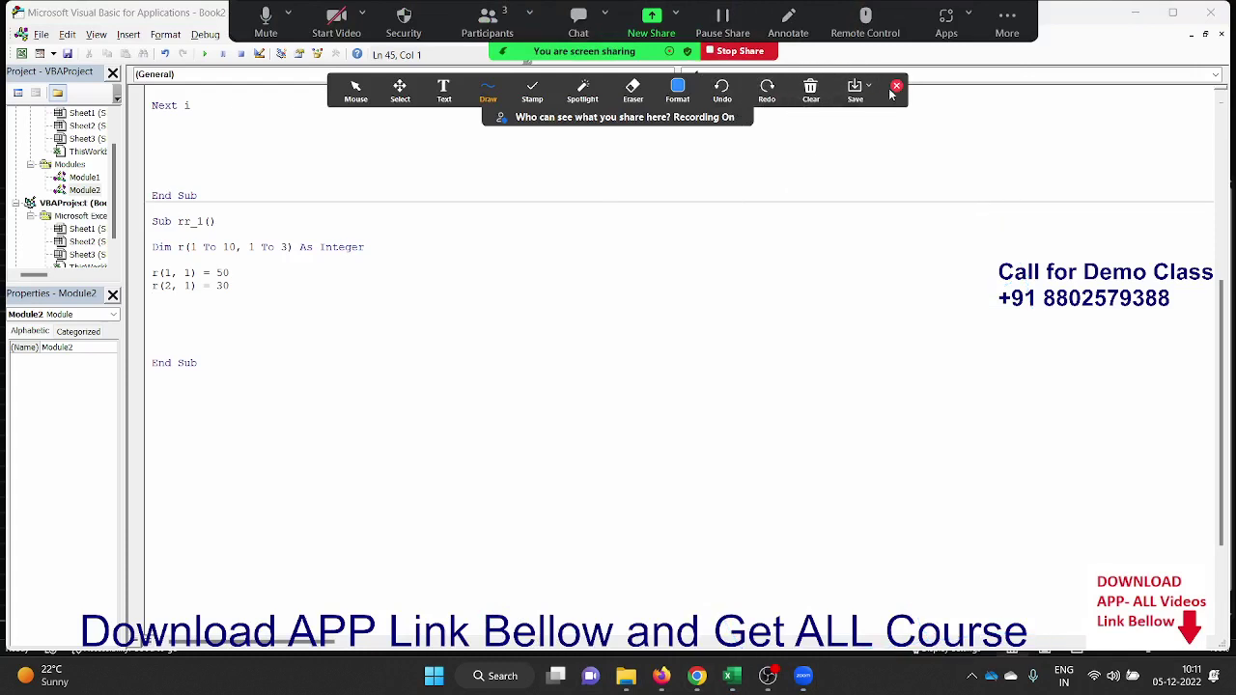
left_click(892, 87)
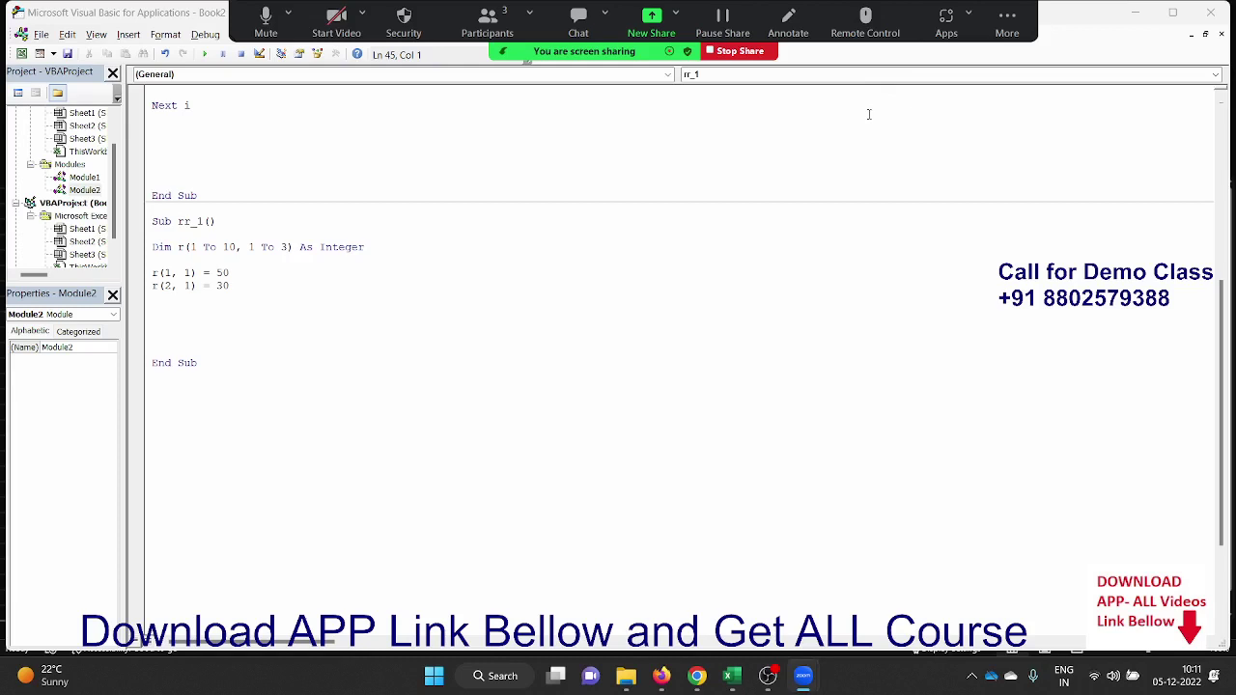
scroll(864, 111, "up", 5)
scroll(860, 106, "up", 4)
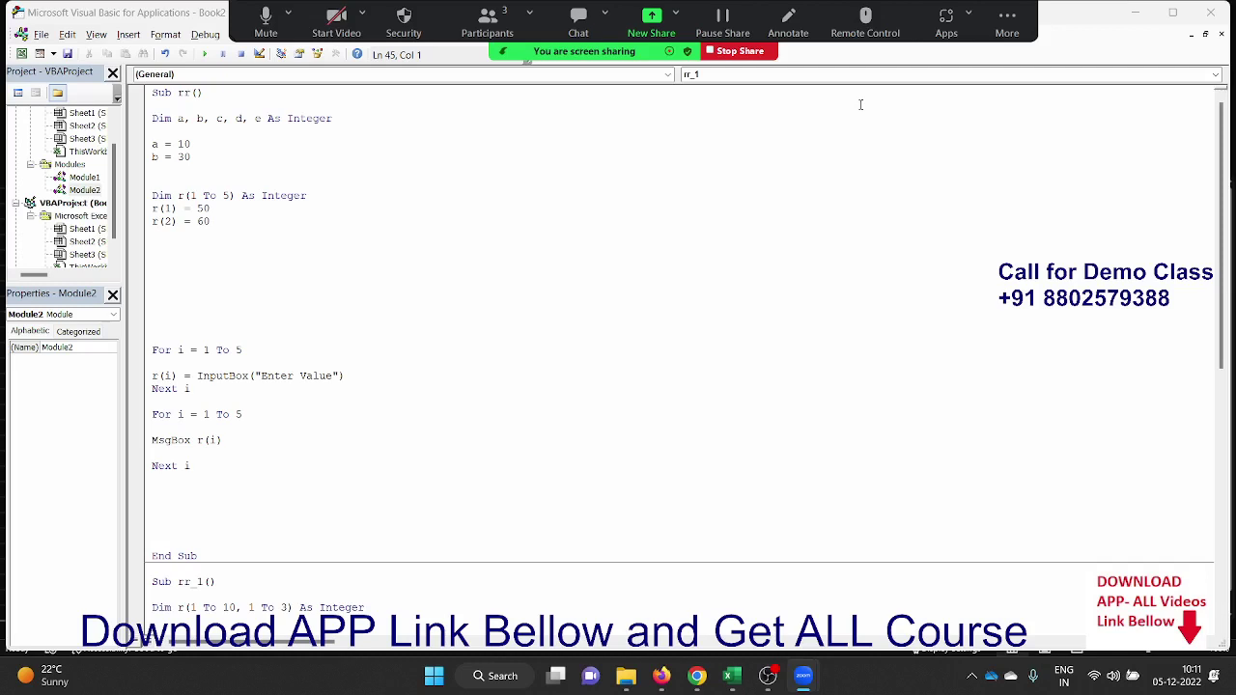
left_click_drag(193, 156, 137, 119)
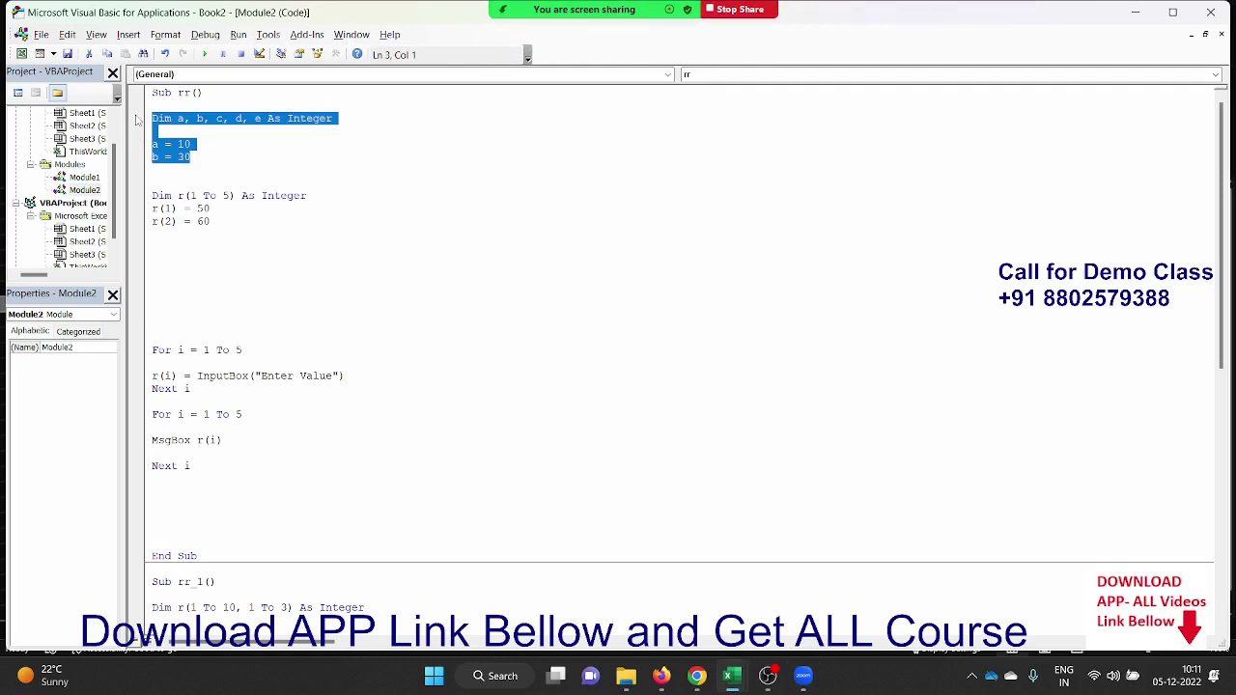
left_click_drag(166, 231, 137, 189)
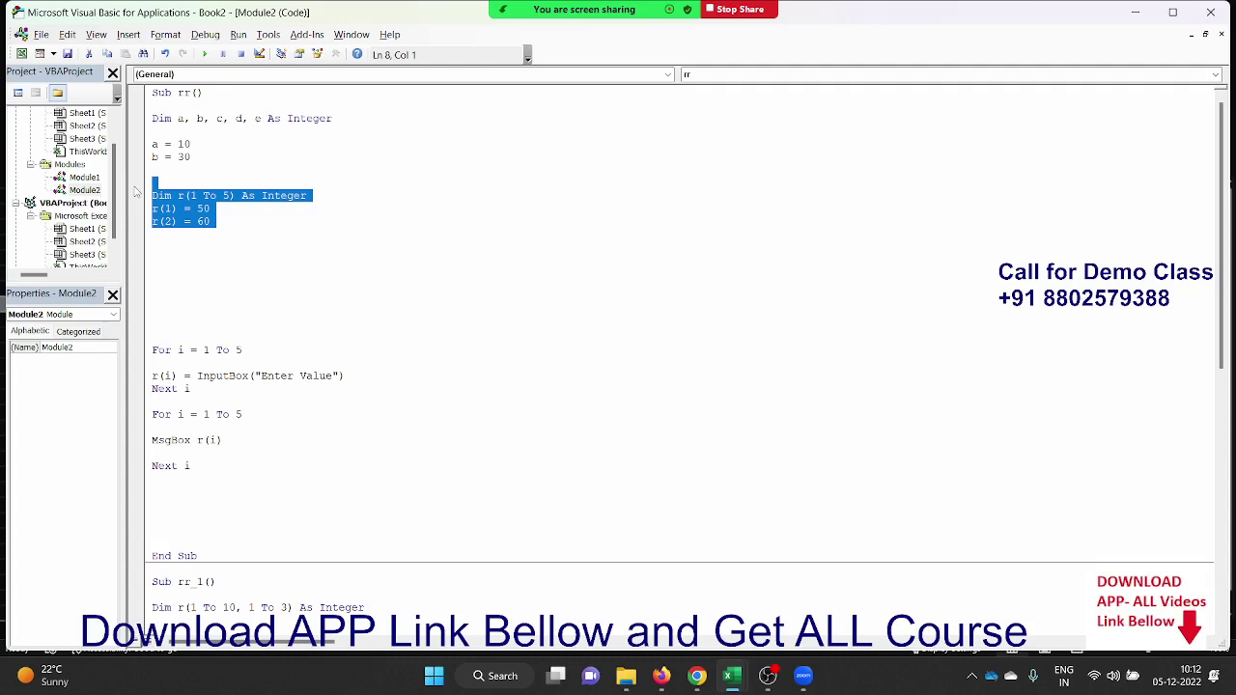
left_click(230, 196)
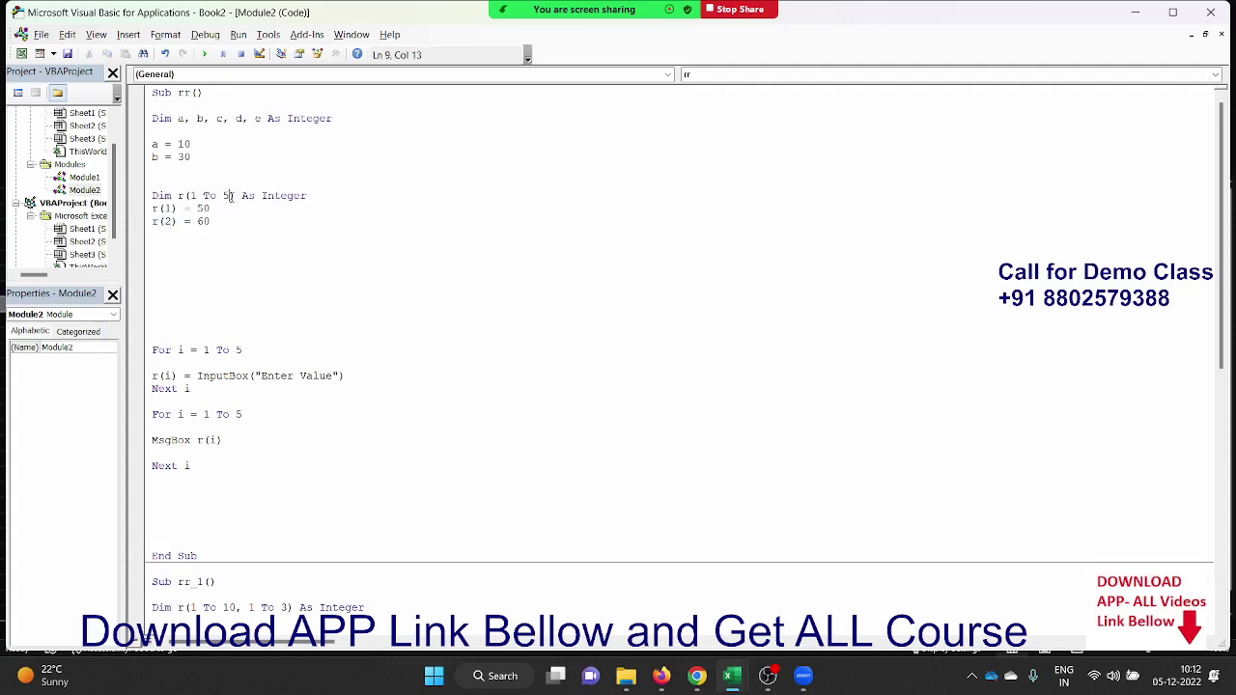
type("0")
key("BackSpace")
scroll(348, 345, "down", 3)
scroll(347, 366, "down", 4)
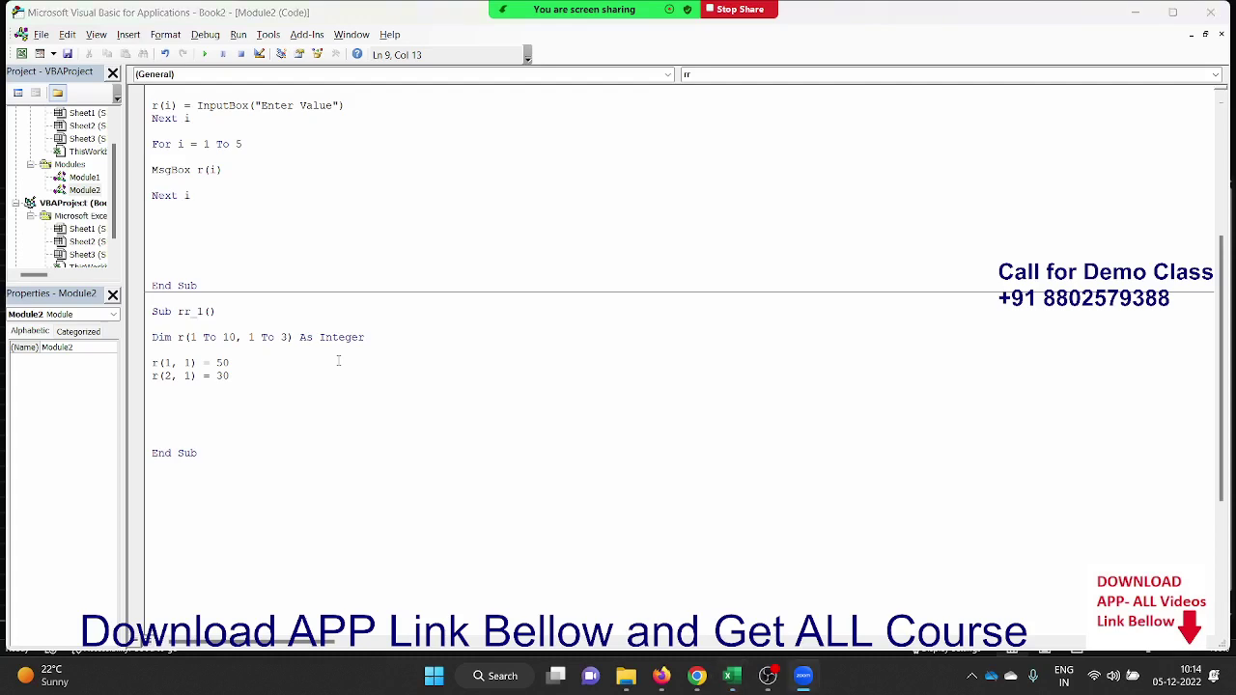
mouse_move(732, 676)
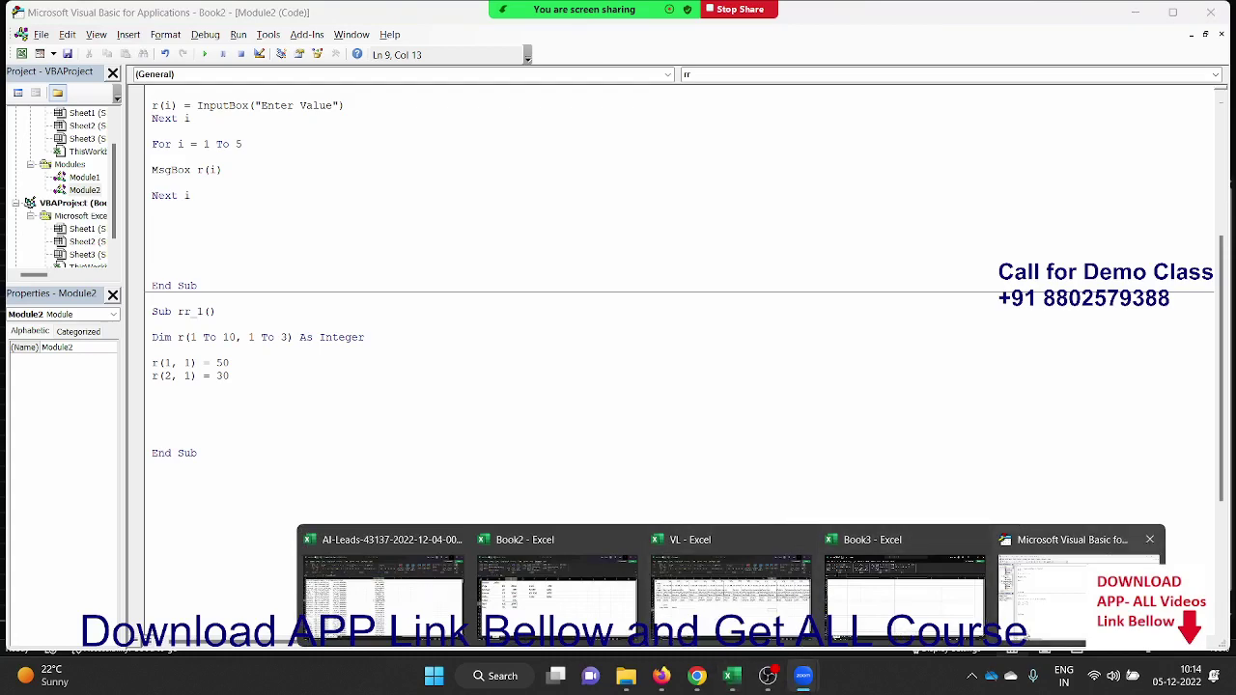
In Book3, enter =RANDBETWEEN(10,100) in cell A1.
left_click(912, 630)
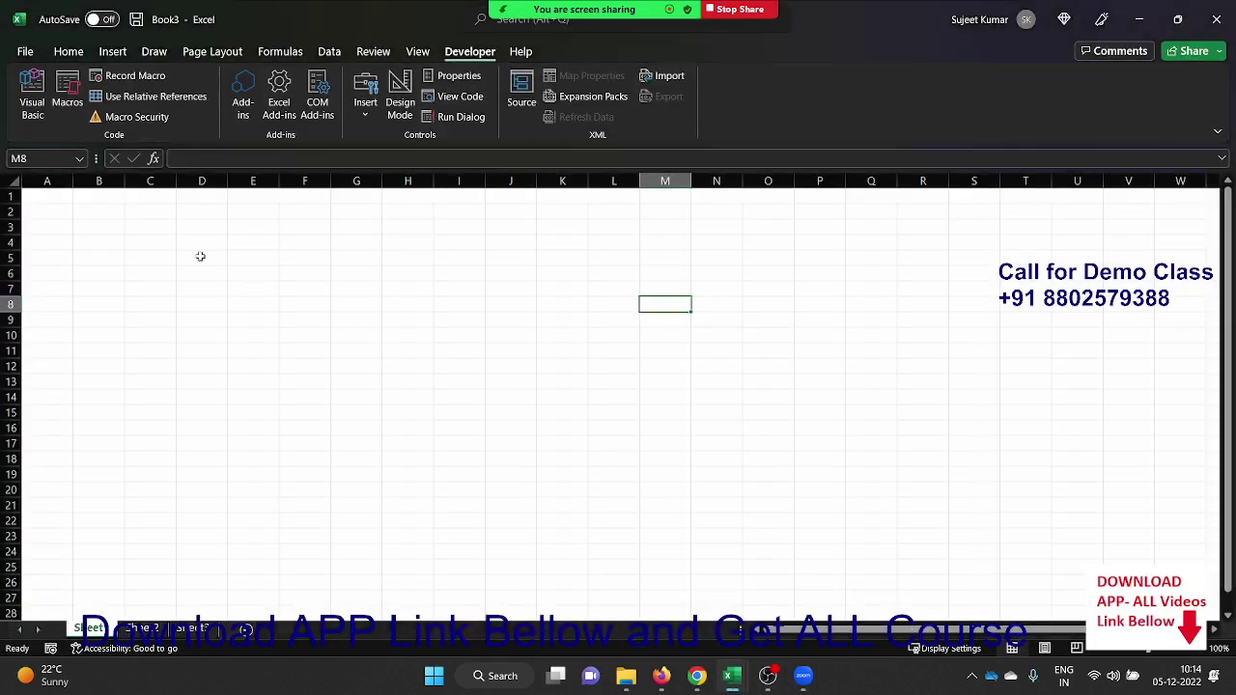
left_click(36, 203)
type("=RA")
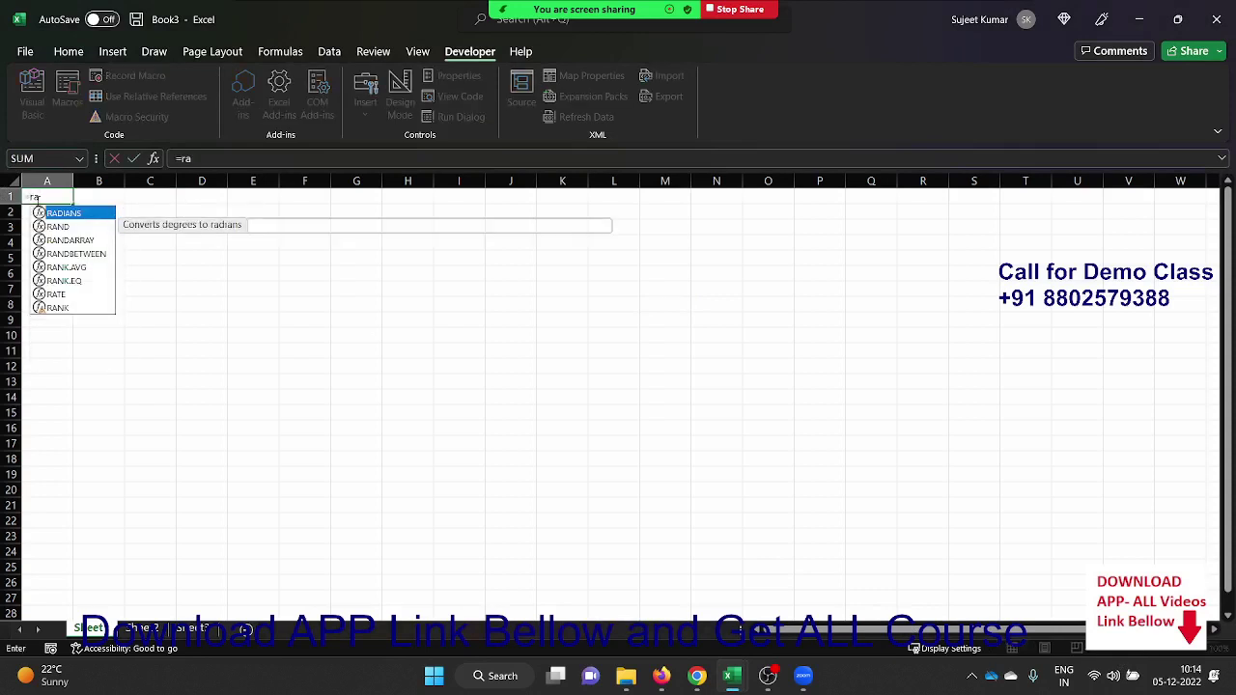
key("Down")
key("Down")
key("Down")
key("Tab")
type("10")
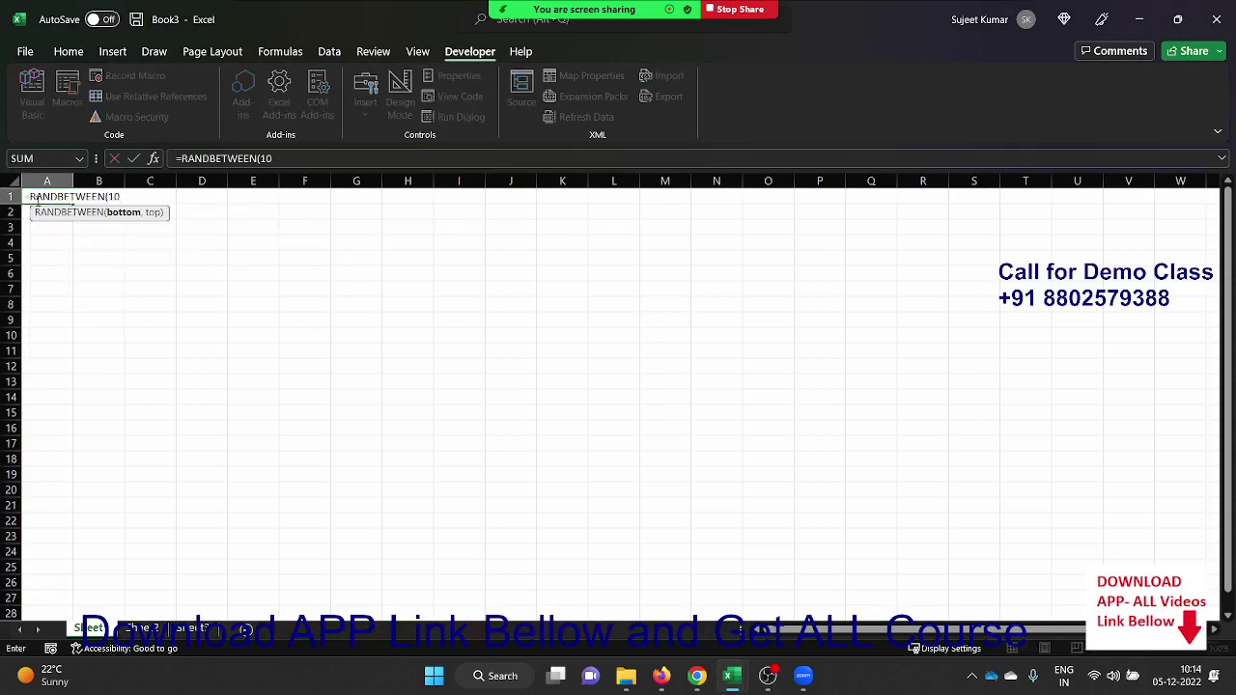
type(",100")
key("Return")
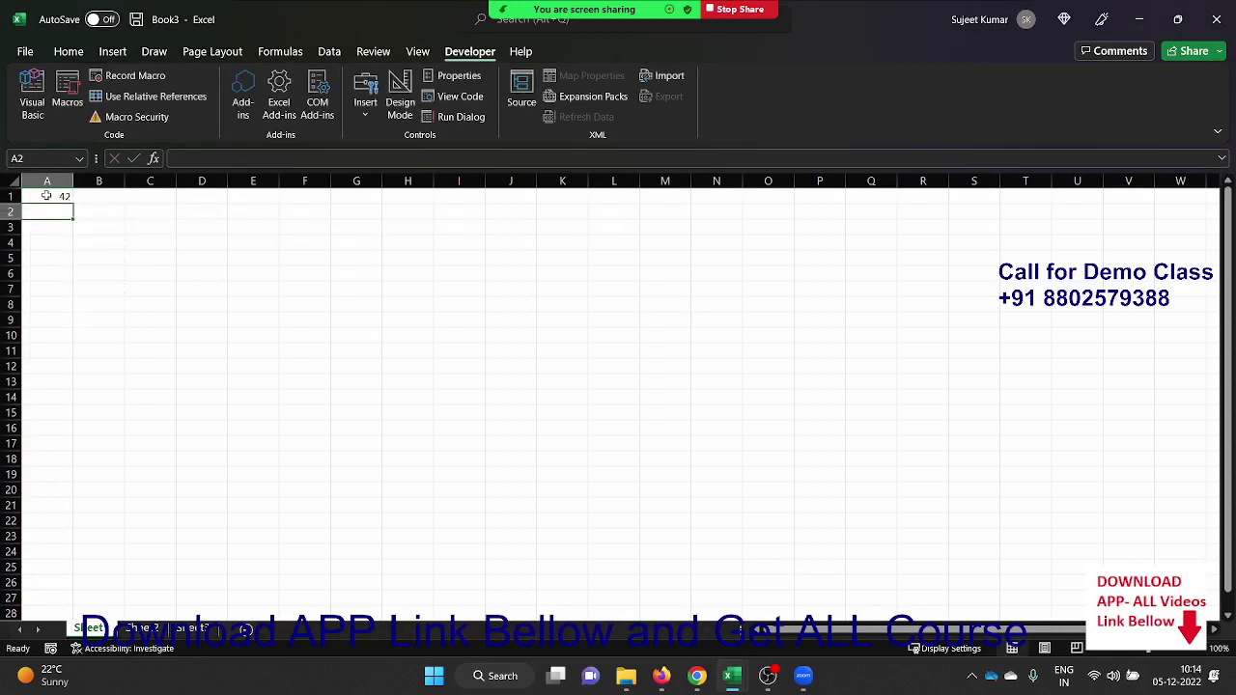
Fill the formula across A1:G11, paste it back as static values, and return to the VBA editor.
left_click_drag(45, 195, 378, 359)
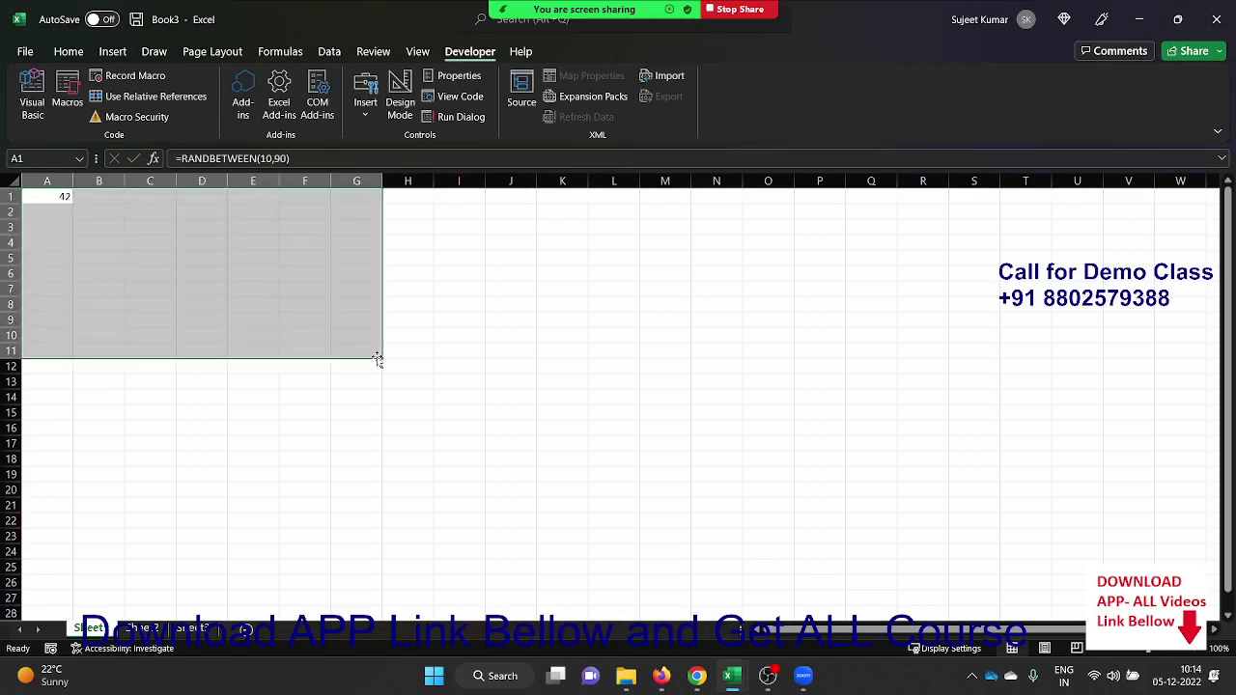
key("ctrl+r")
key("ctrl+d")
key("ctrl+c")
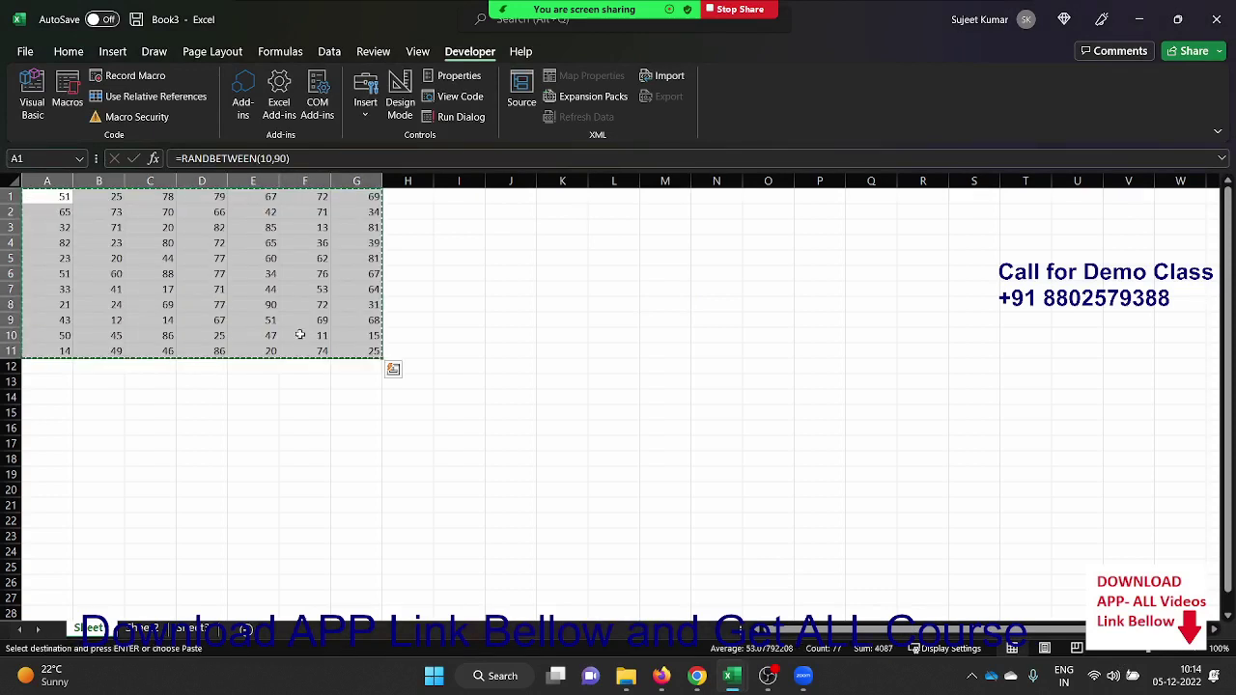
left_click(69, 51)
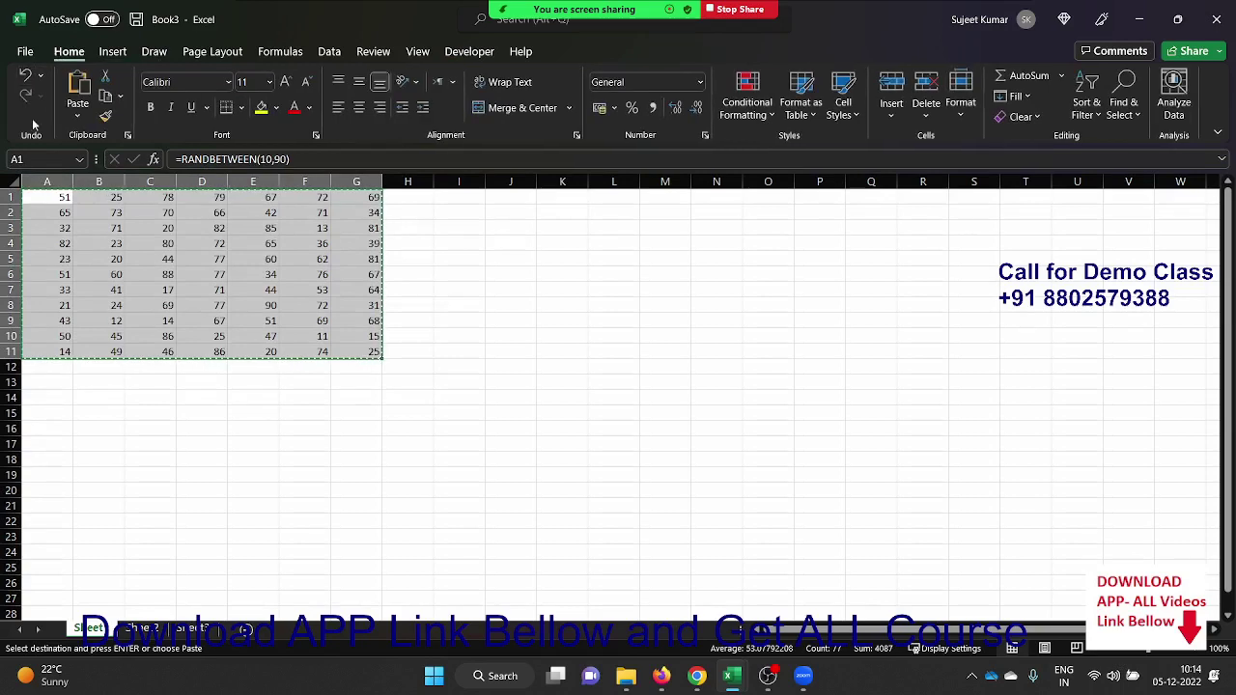
left_click(77, 116)
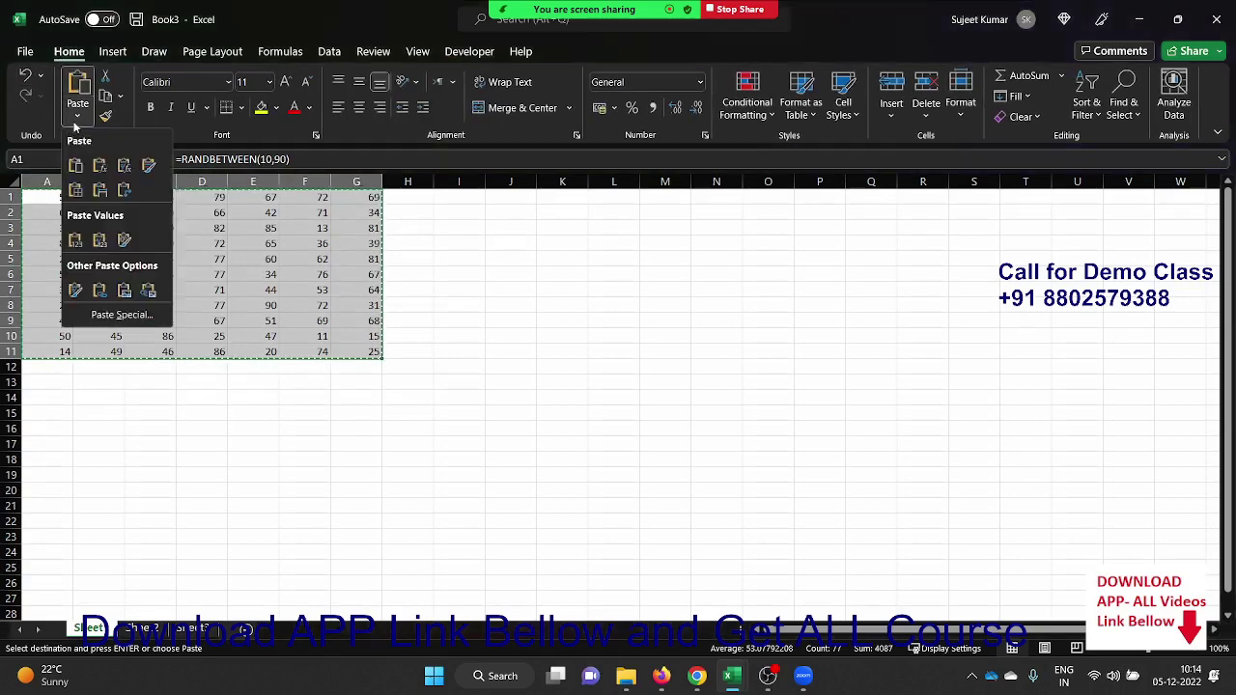
left_click(75, 240)
left_click(131, 258)
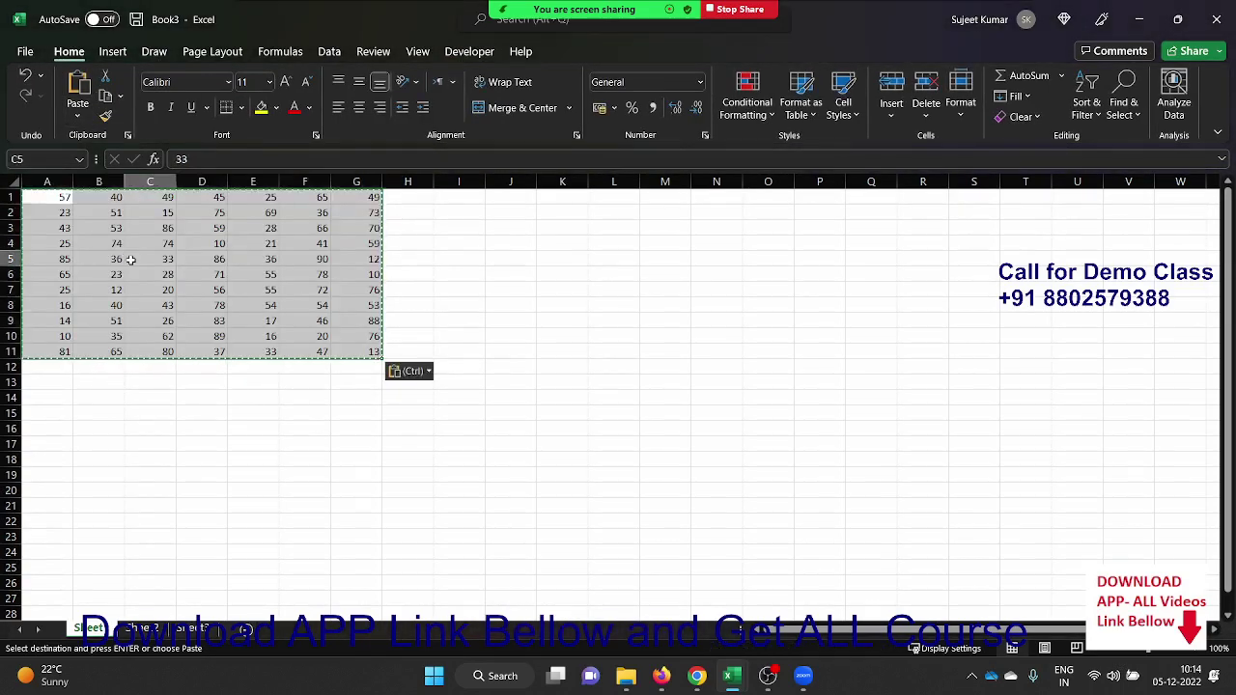
key("Escape")
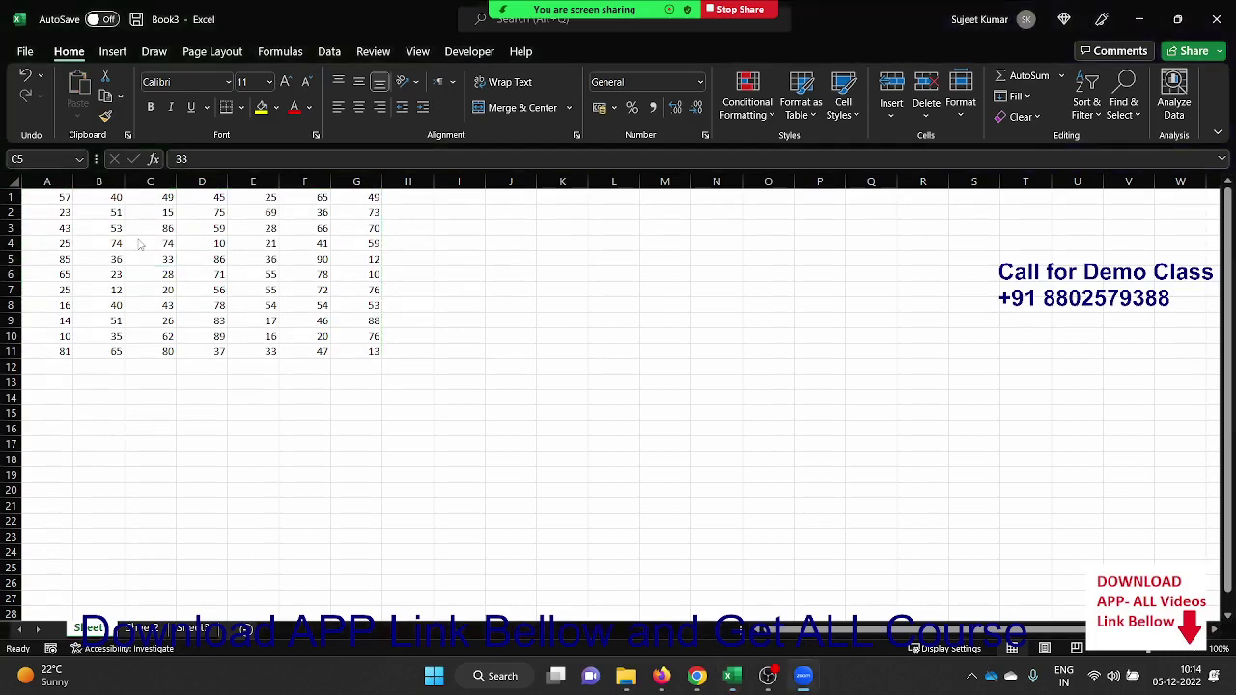
key("alt+Tab")
key("alt+Tab")
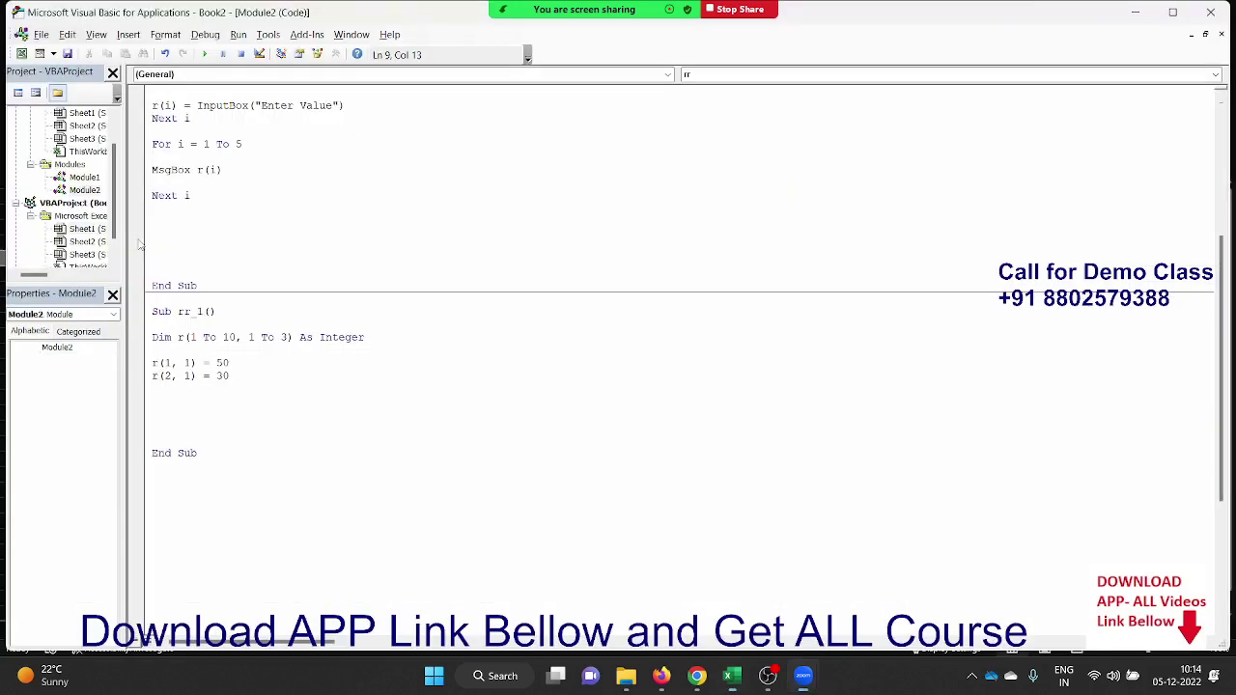
Add a new empty Sub rr_3() below the last procedure.
left_click(179, 386)
left_click(253, 463)
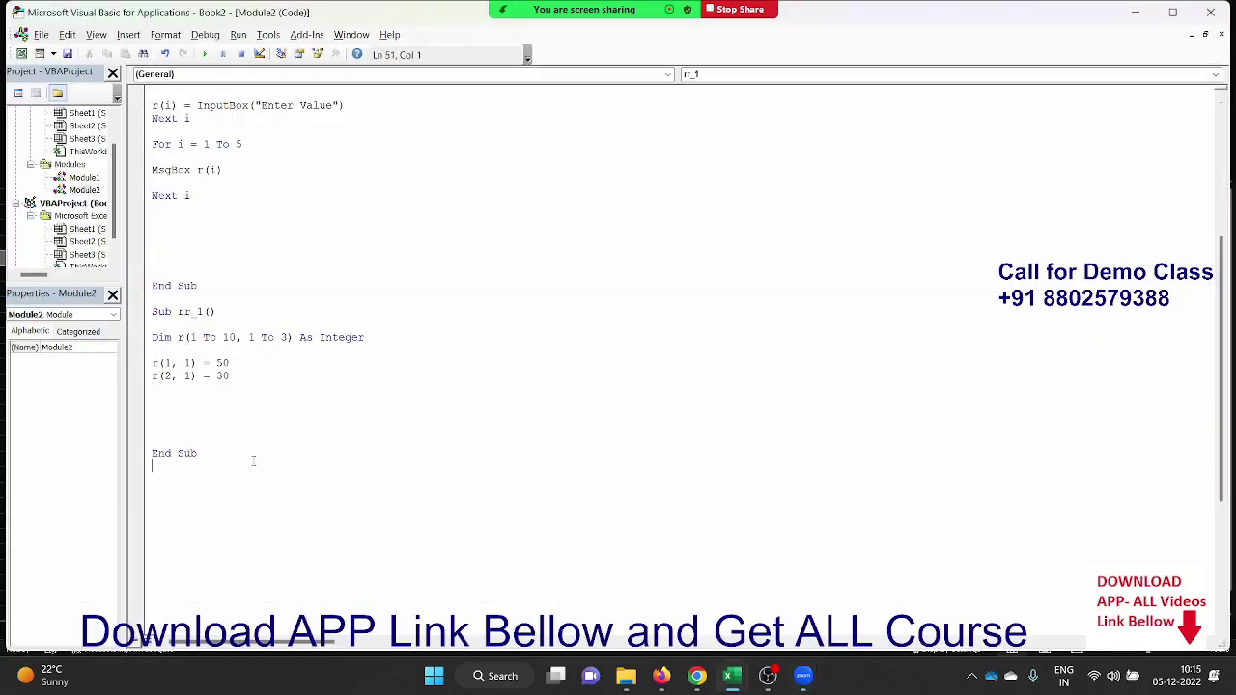
type("sub ")
type("rr_")
type("3()")
key("Return")
key("Return")
key("Return")
key("Return")
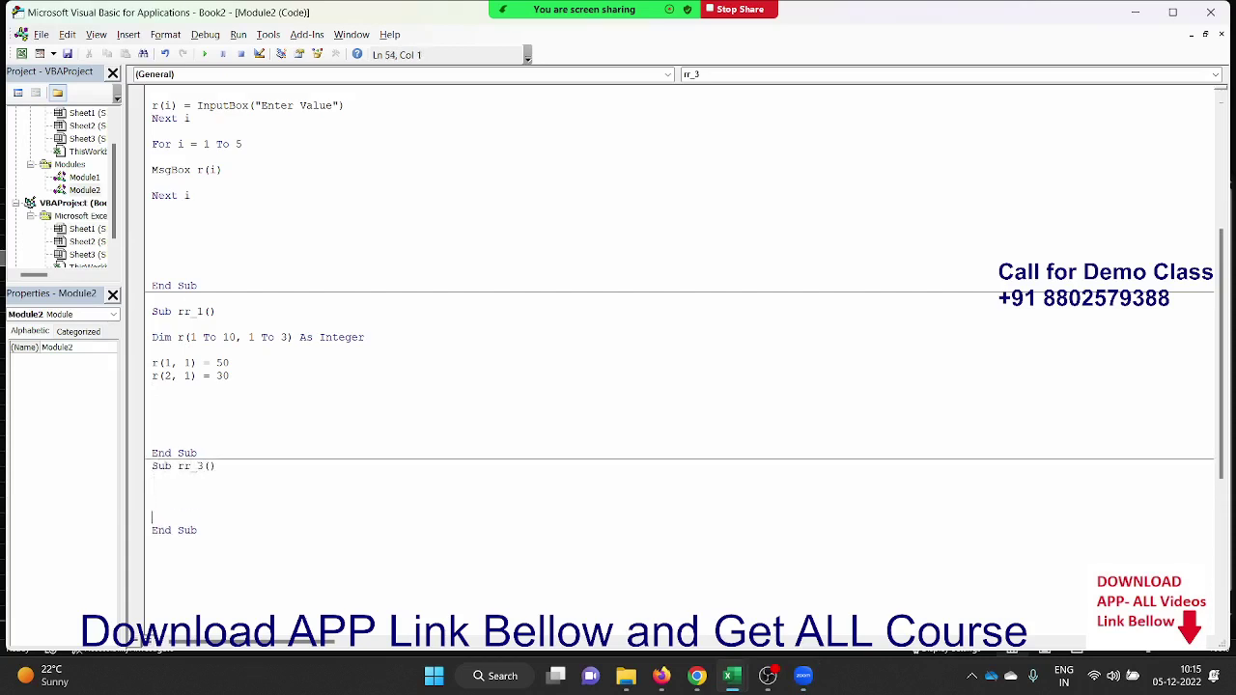
key("Return")
key("Return")
In rr_3, write Range("A1", Range("A1").End(xlToRight)).Select.
scroll(263, 441, "down", 5)
scroll(263, 441, "down", 2)
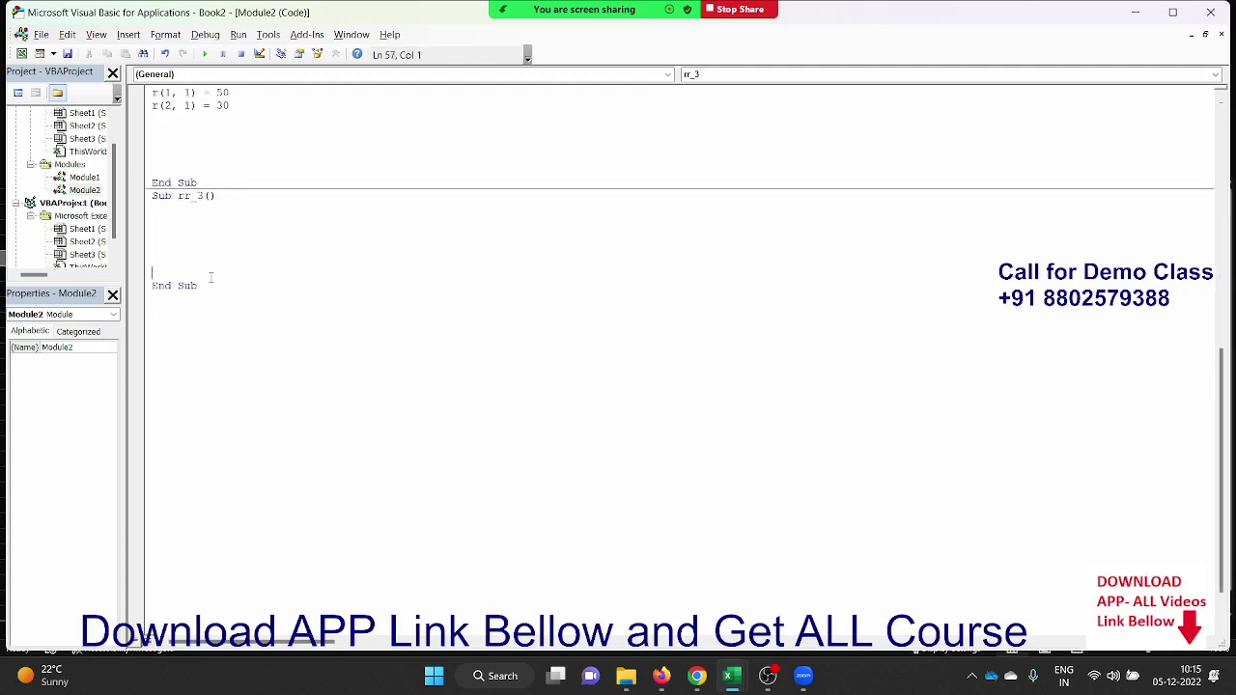
left_click(193, 228)
type("range(")
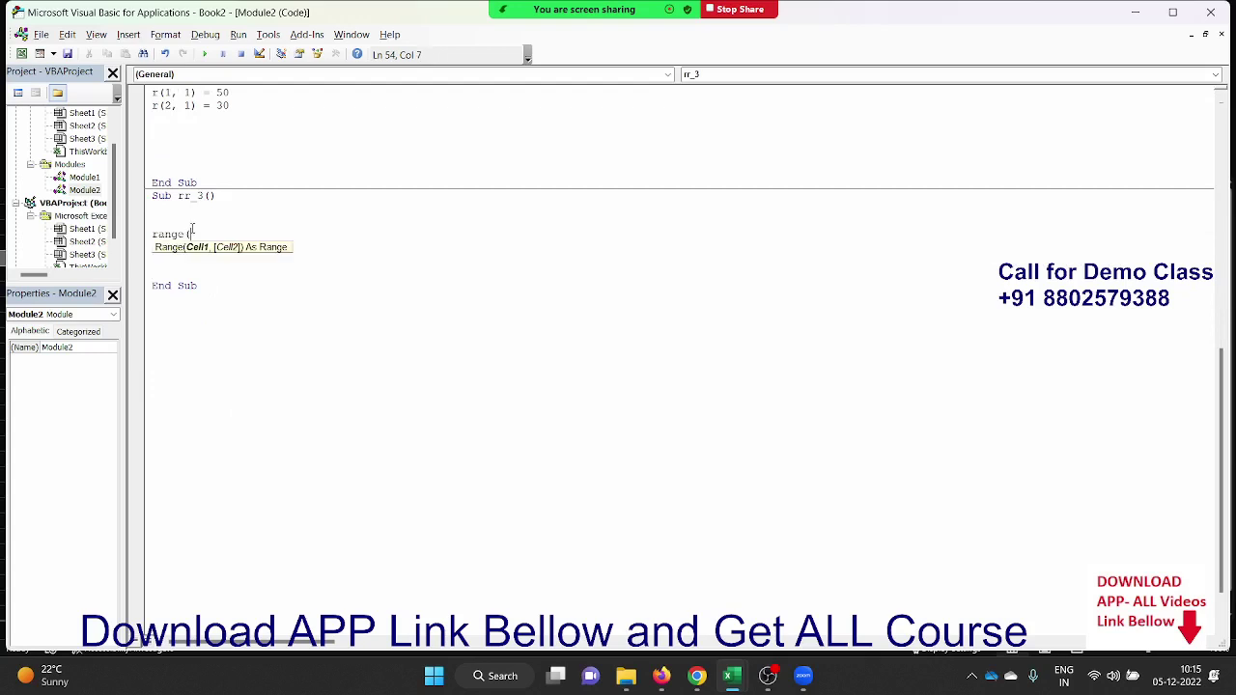
type("\"A1")
type("\"")
mouse_move(699, 6)
type(",r")
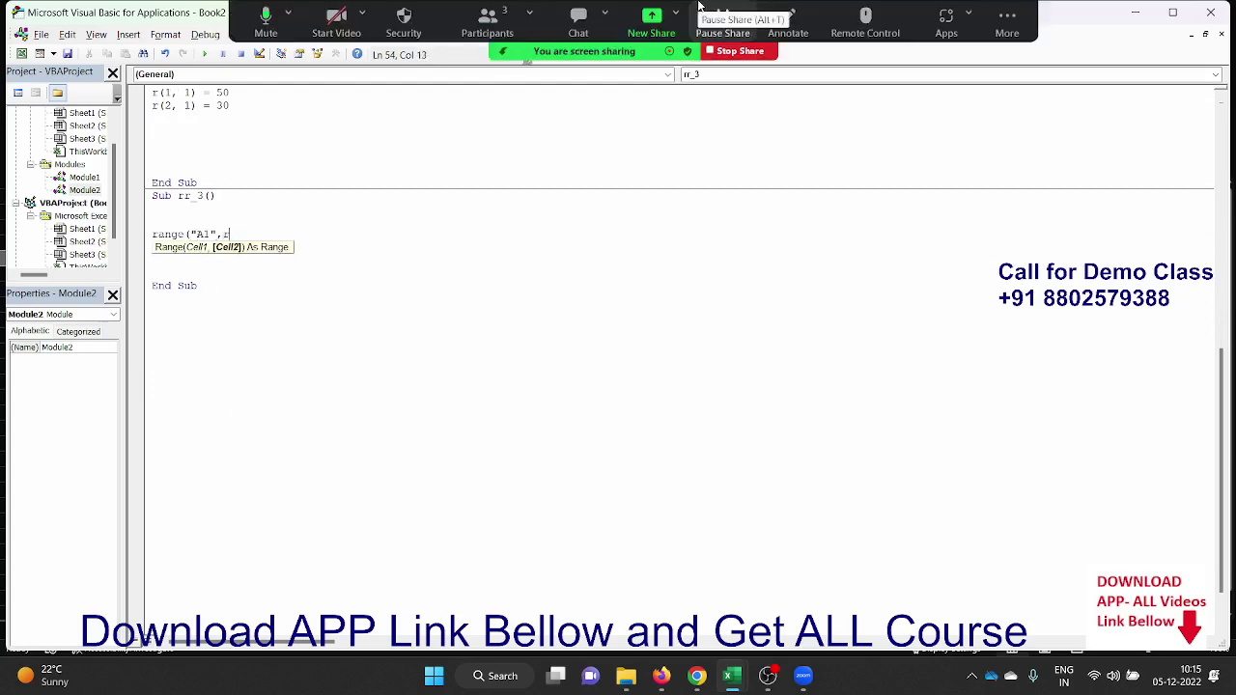
type("ange(")
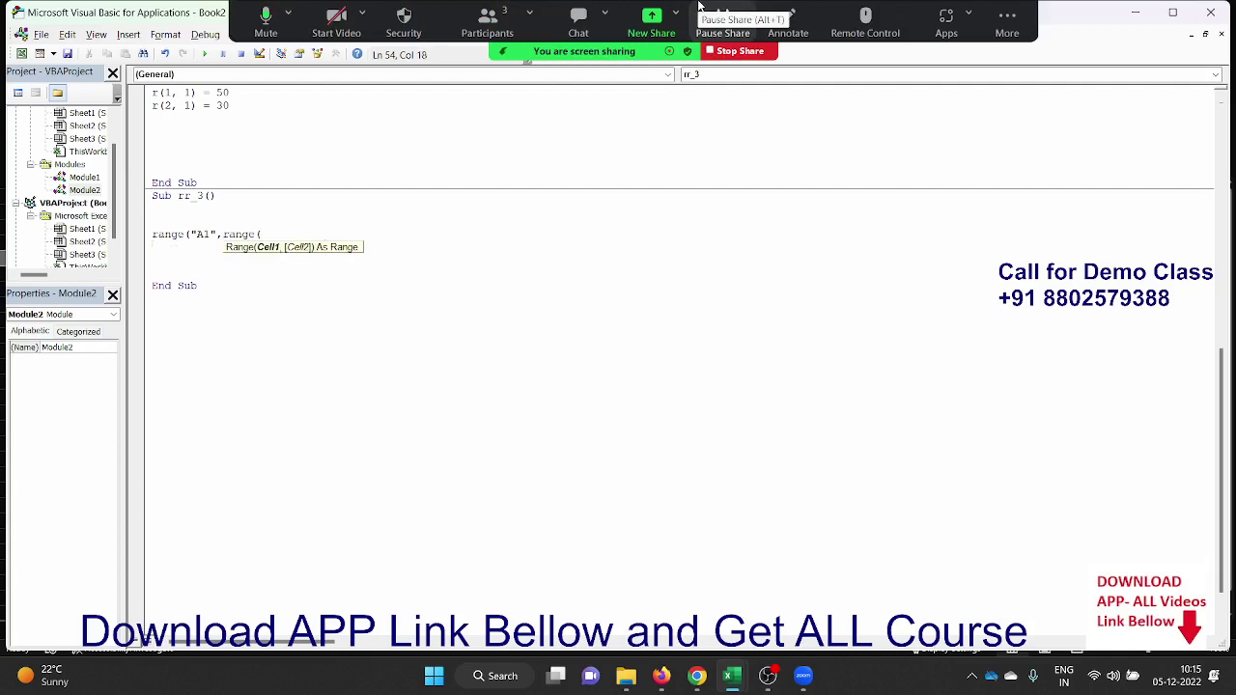
type("\"A1")
type(").end(")
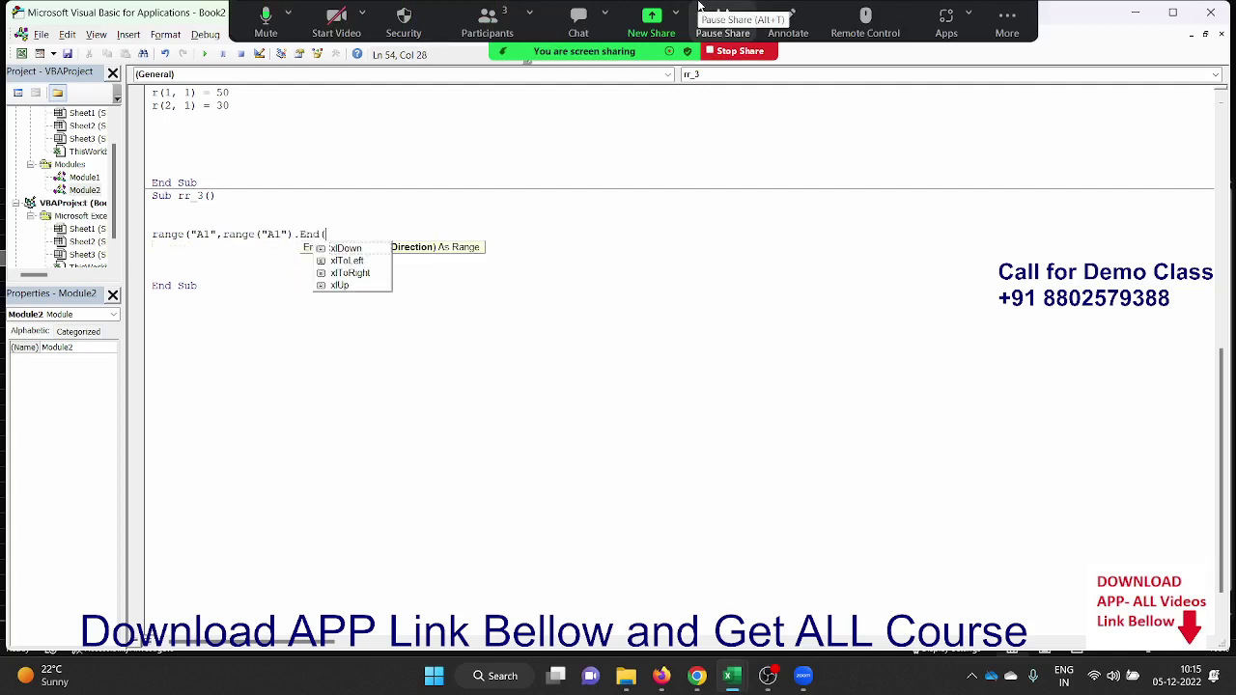
key("Down")
key("Down")
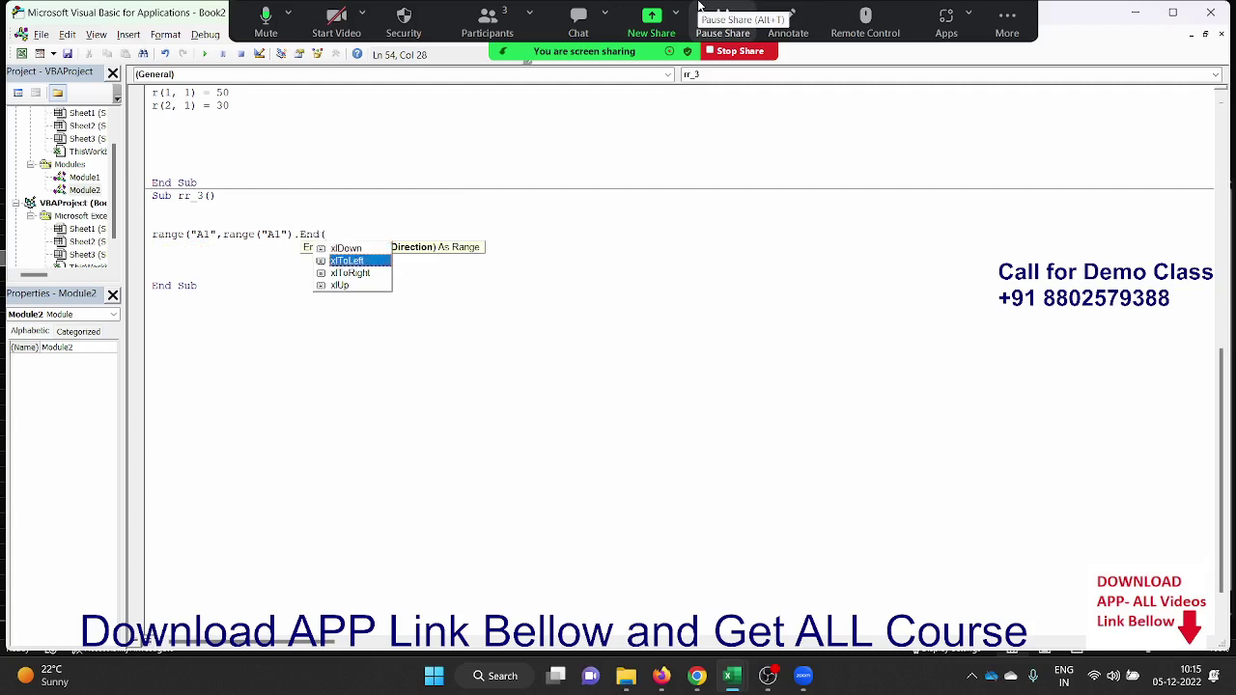
key("Down")
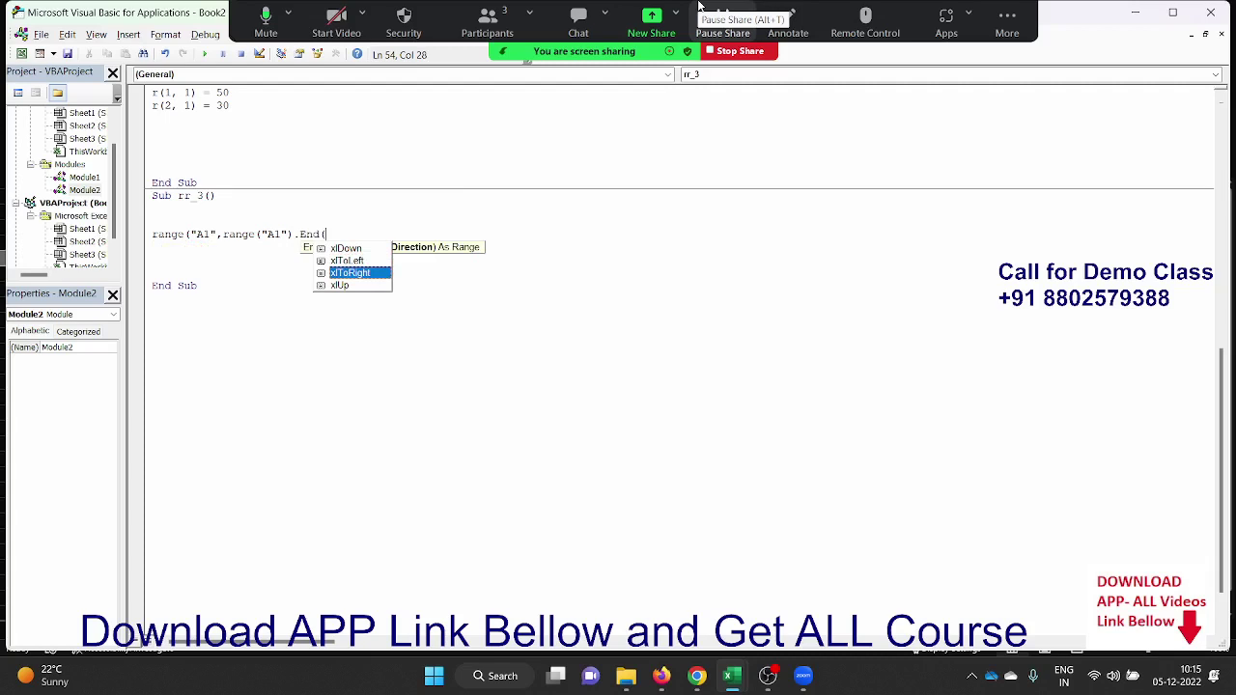
key("Tab")
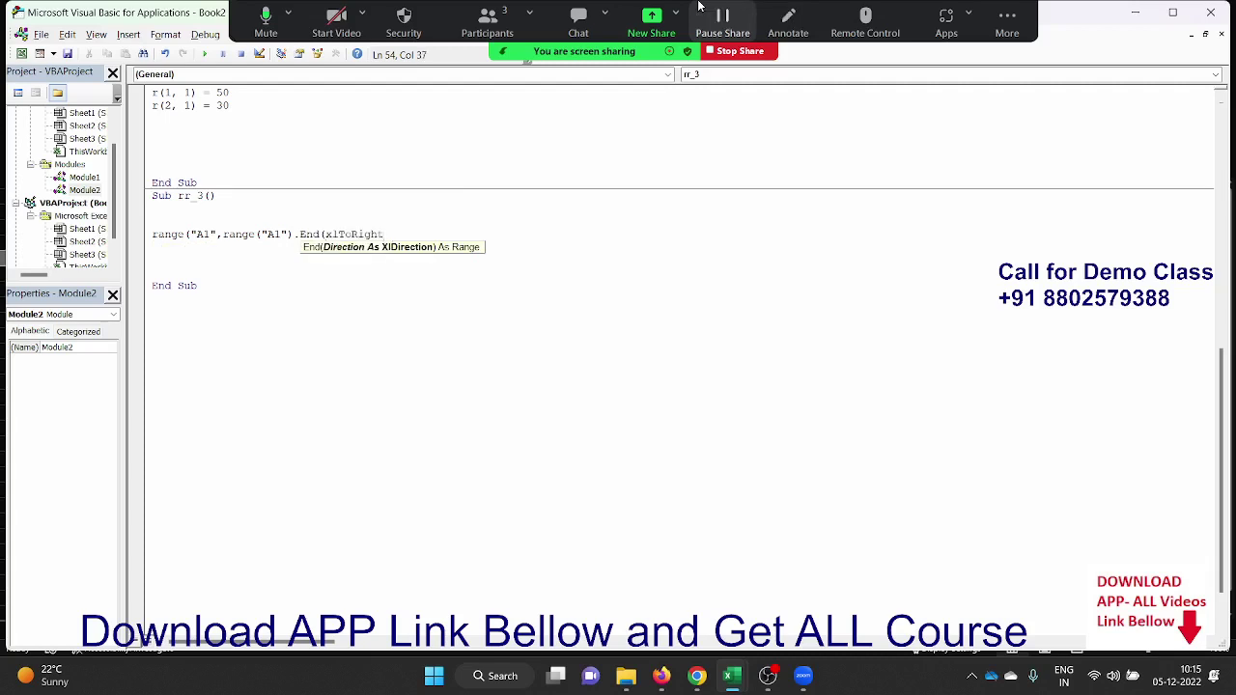
type("))")
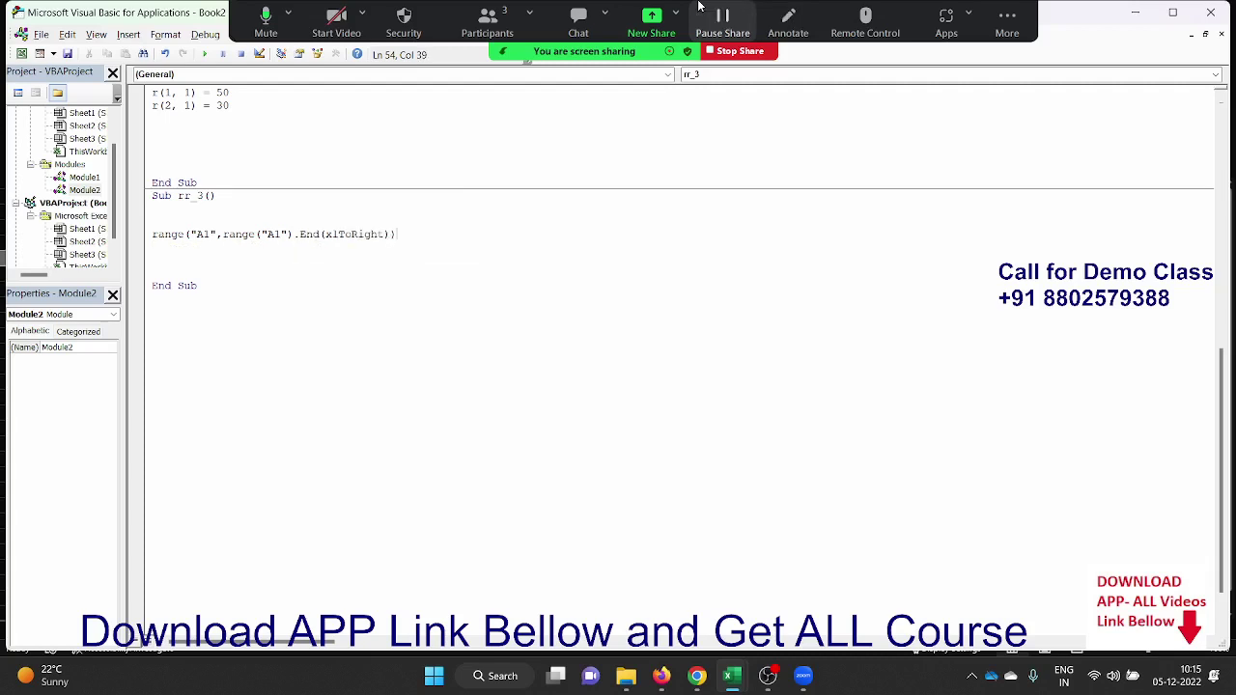
type(".select")
key("Return")
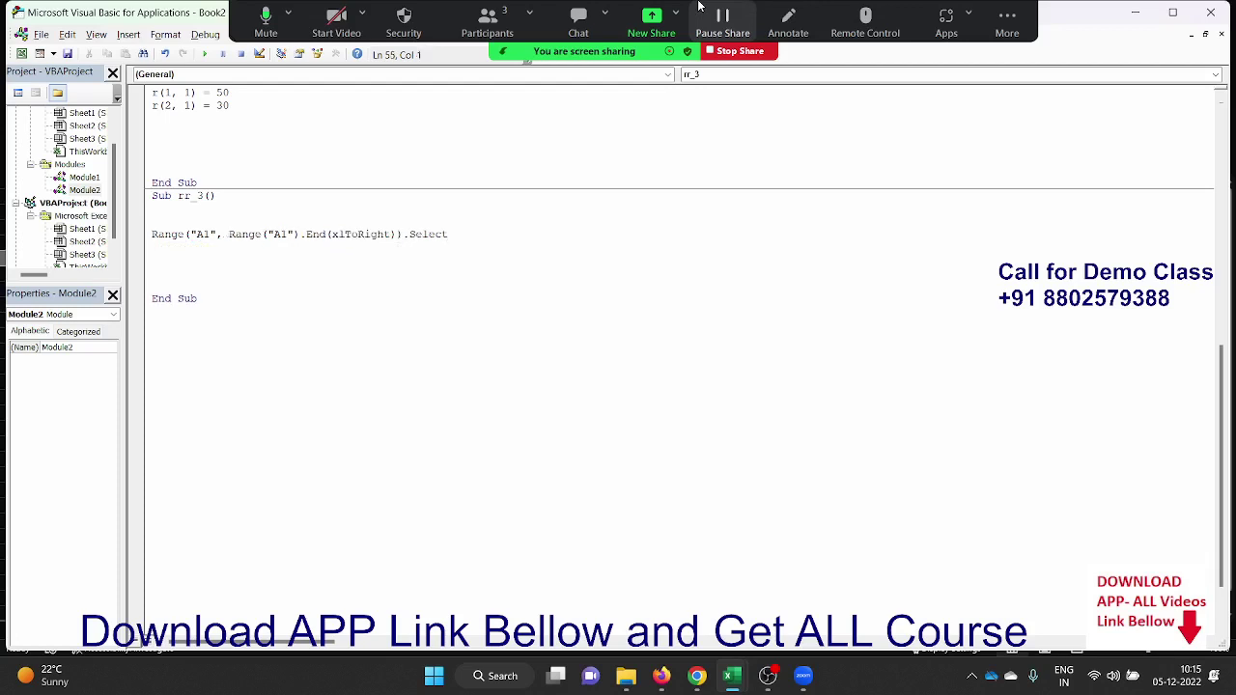
Add the line Range(Selection, Selection.End(xlDown)).Select to rr_3.
type("range(")
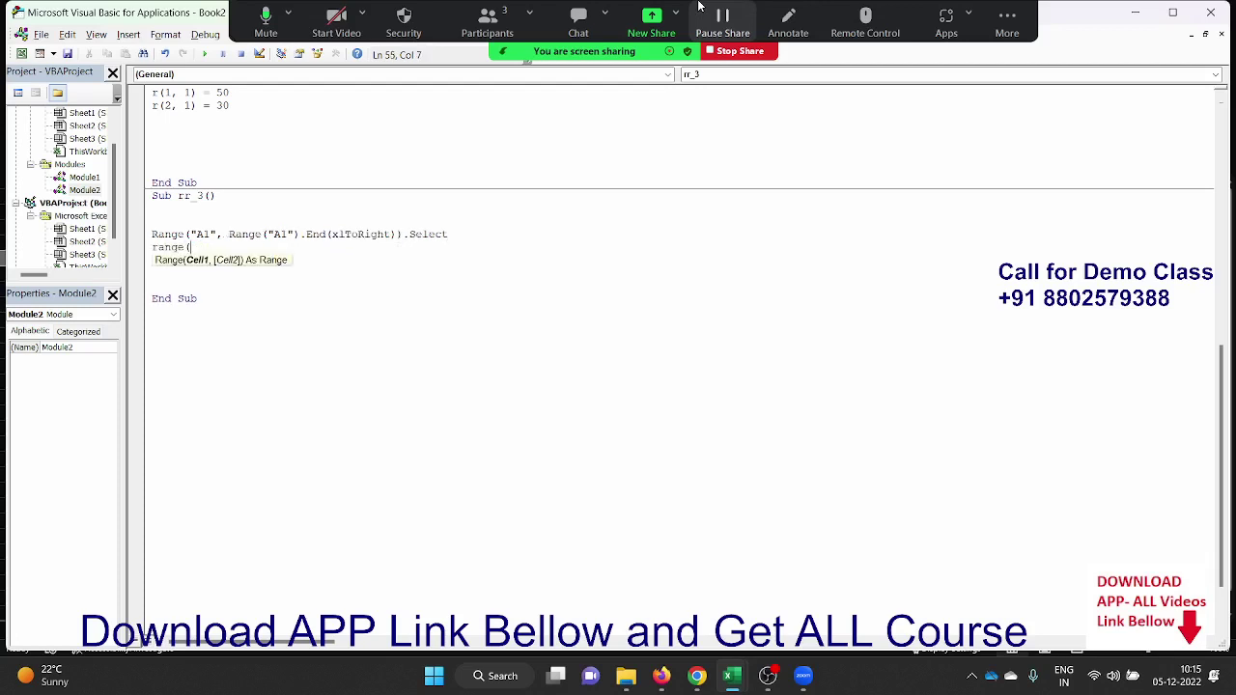
type("\"a1")
key("BackSpace")
key("BackSpace")
key("BackSpace")
type("s")
type("election")
type(",se")
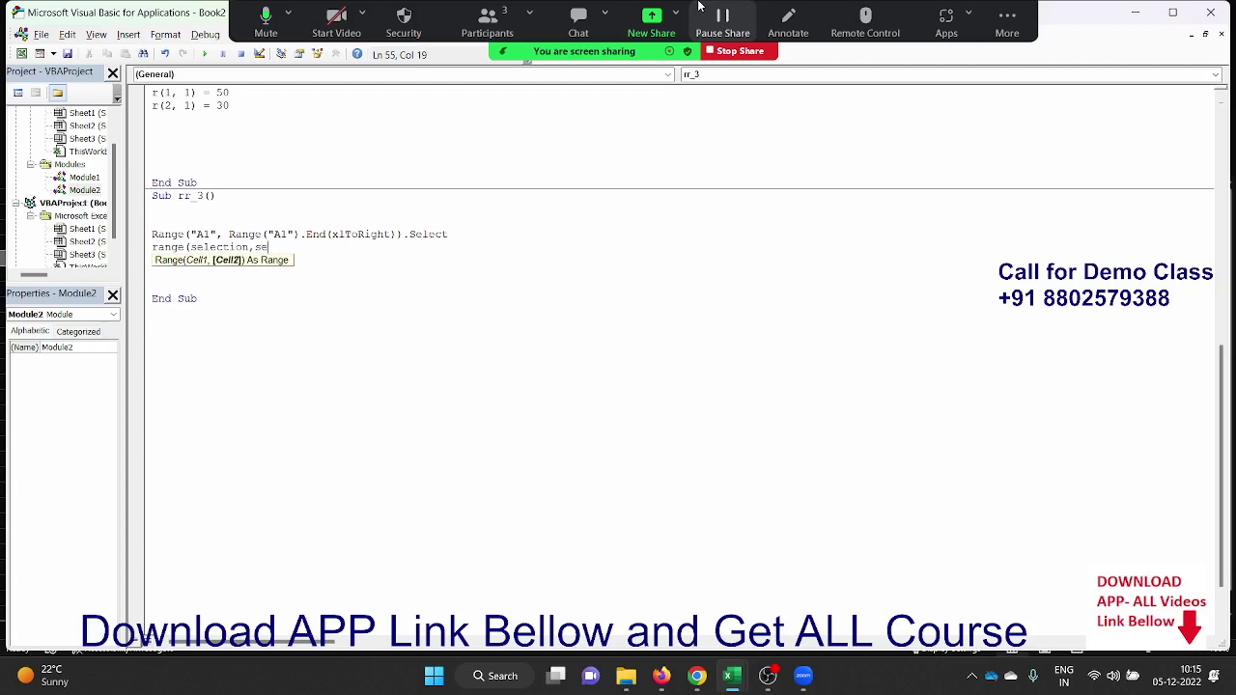
type("lec")
type("tion")
type(".end(")
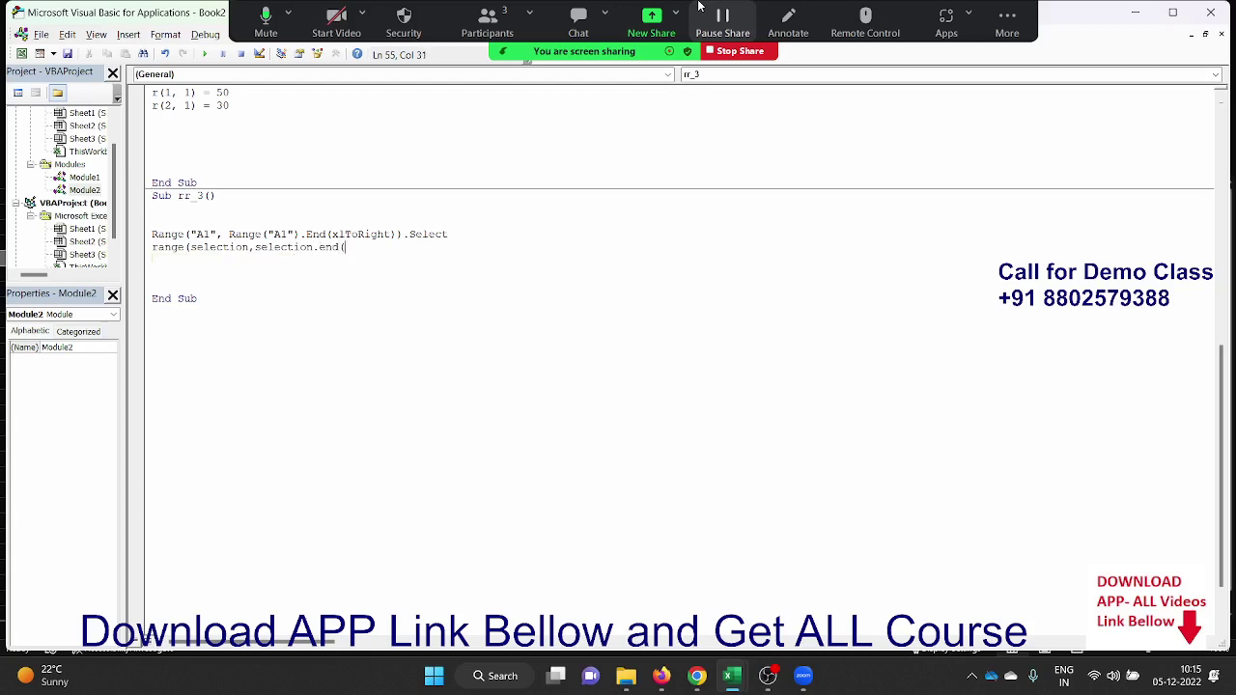
type("xldown")
type("))")
type(".se")
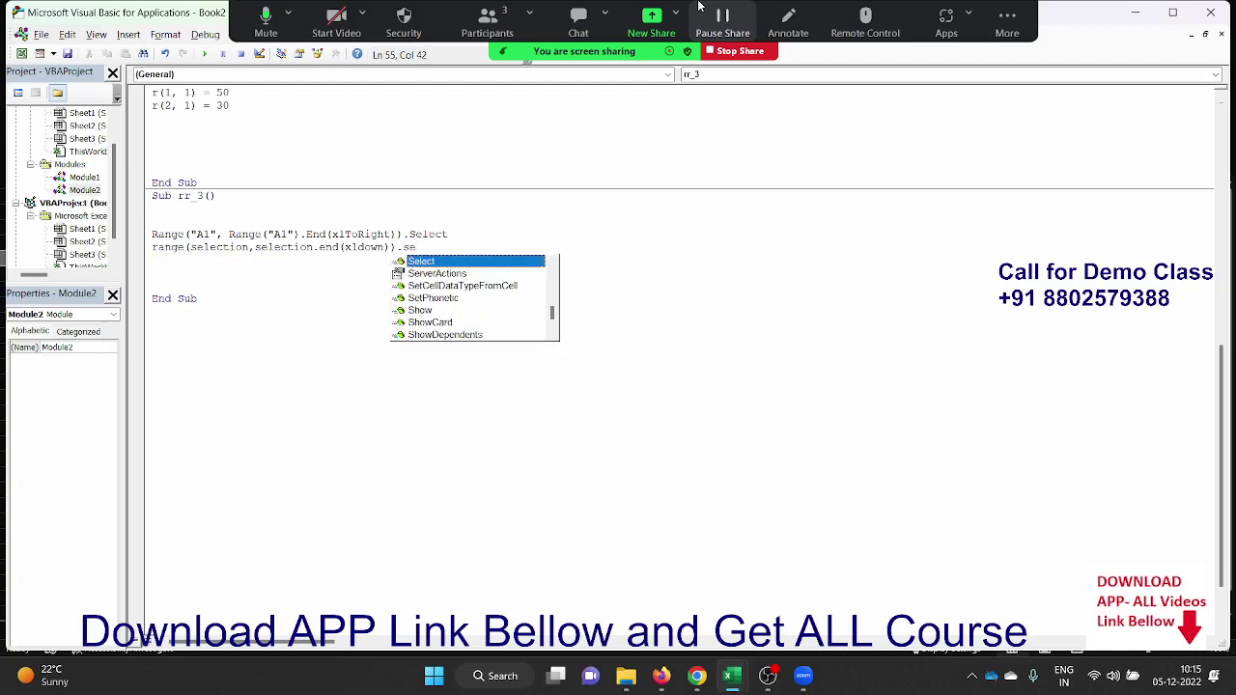
key("Return")
Add Selection.Copy and Range("a1").Select lines below it.
key("Return")
key("Return")
type("s")
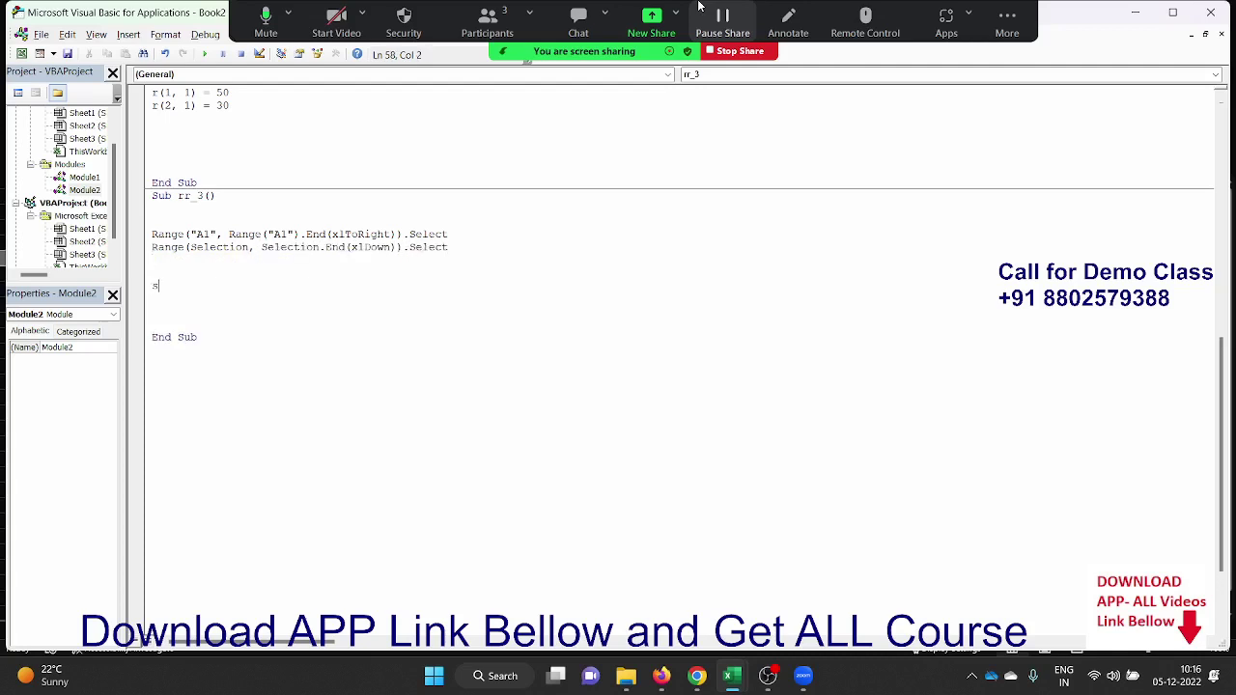
type("election")
type(".c")
type("opy")
key("Return")
key("Return")
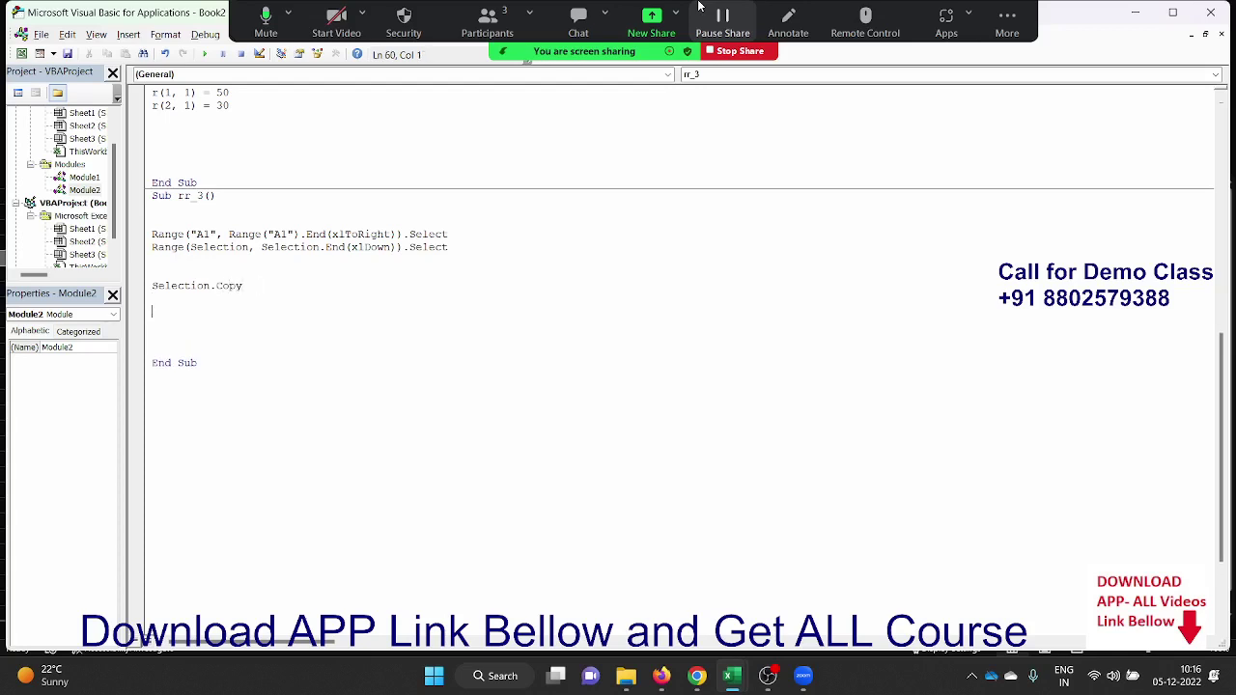
type("ra")
type("nge(")
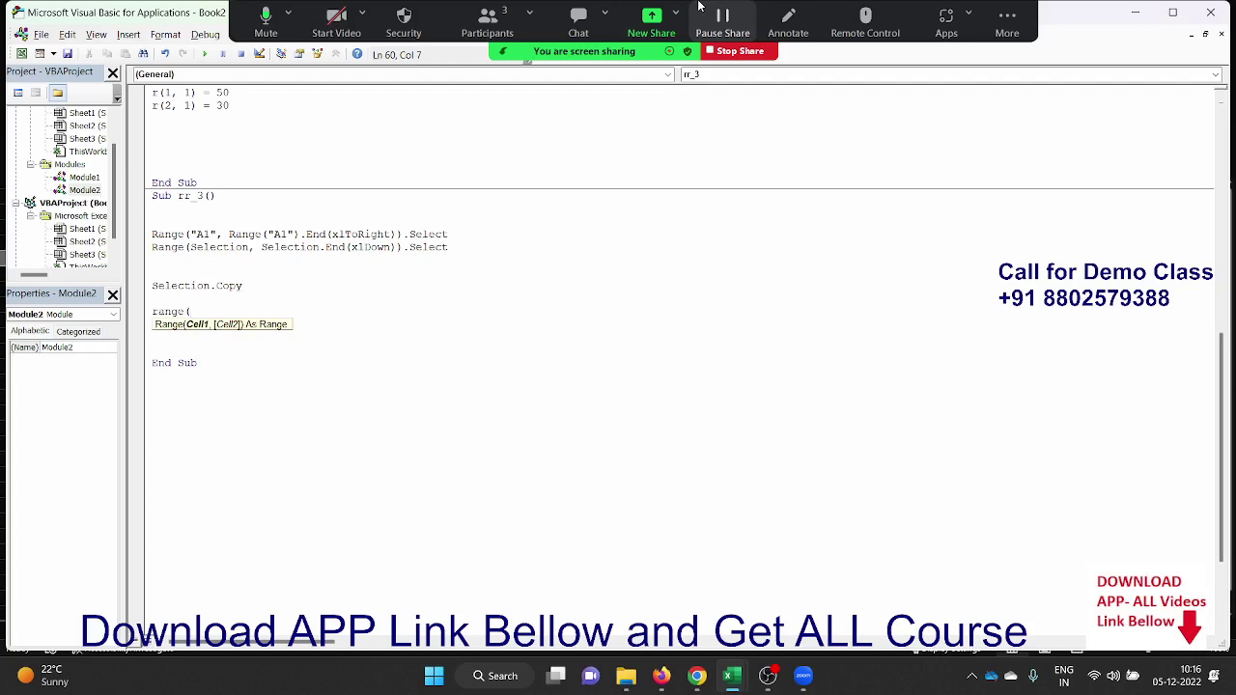
type("\"a1")
key("BackSpace")
type("1")
type("\").se")
key("Tab")
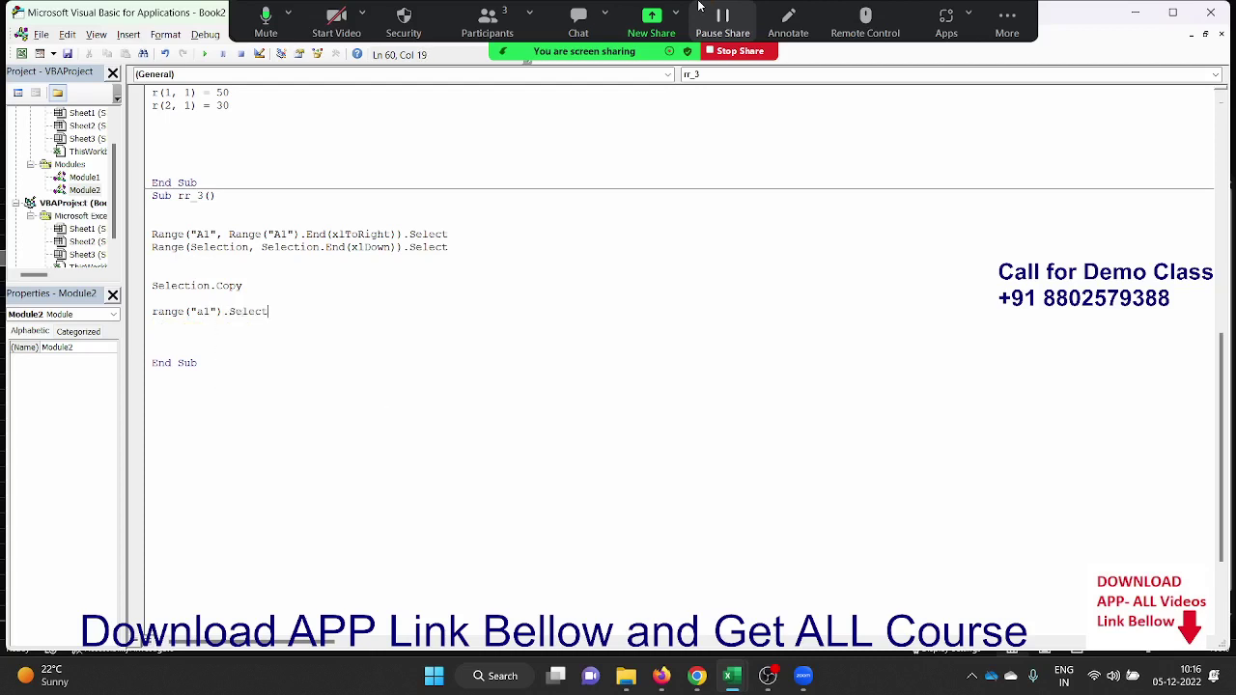
key("Return")
Paste a test copy of the two selection lines, then delete the duplicates.
key("Up")
key("Up")
key("Up")
key("Up")
key("Up")
key("Up")
key("Up")
key("shift+Down")
key("shift+Down")
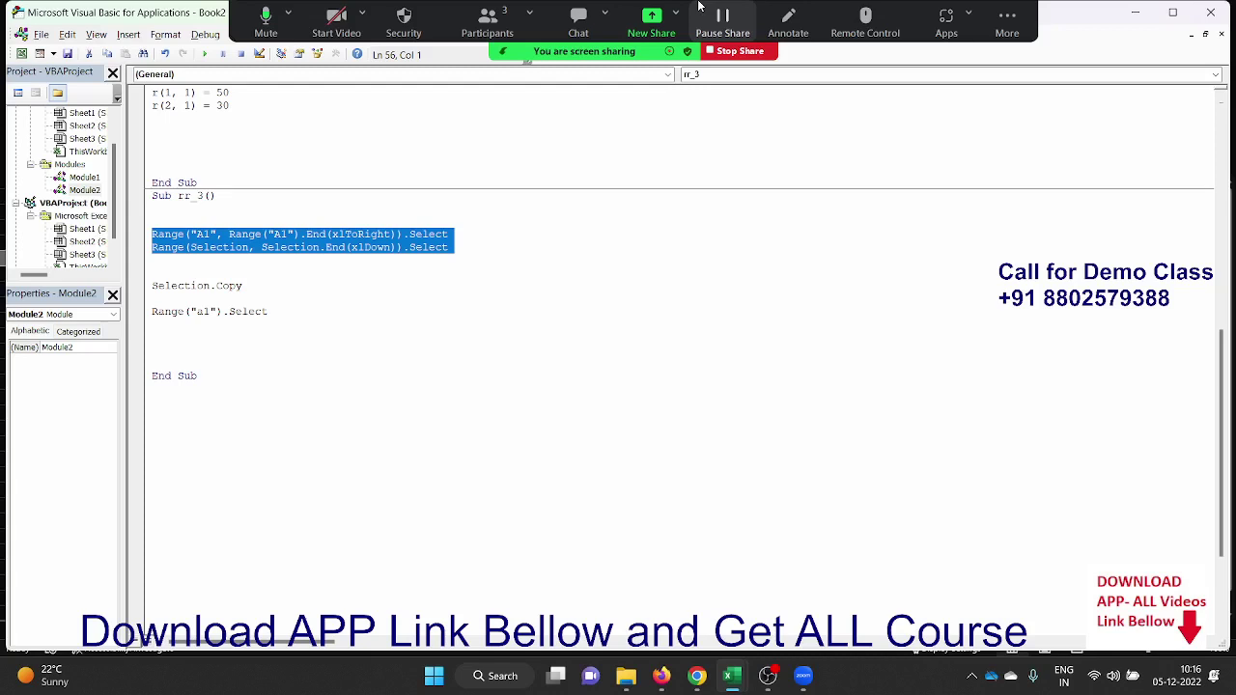
key("ctrl+c")
key("Down")
key("Down")
key("Down")
key("Down")
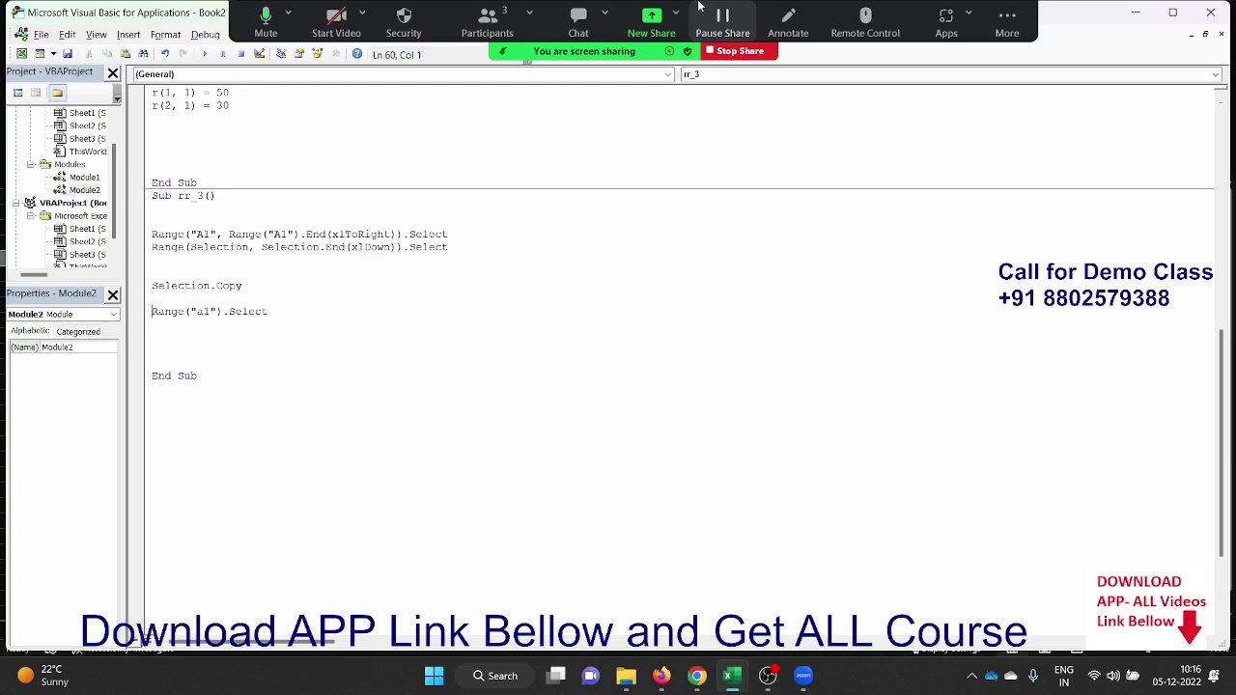
key("Down")
key("Down")
key("ctrl+v")
key("Return")
key("Return")
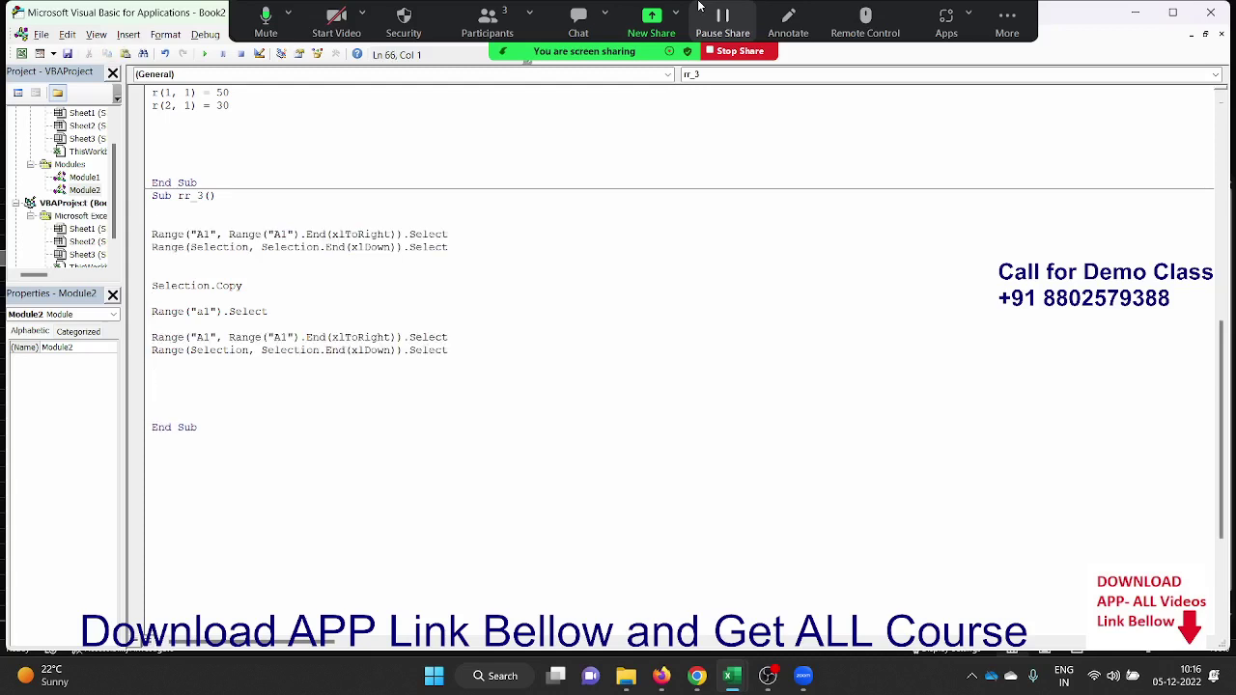
type("select")
type("ion")
key("BackSpace")
key("BackSpace")
key("BackSpace")
key("BackSpace")
key("BackSpace")
key("BackSpace")
key("BackSpace")
key("BackSpace")
key("shift+Up")
key("shift+Up")
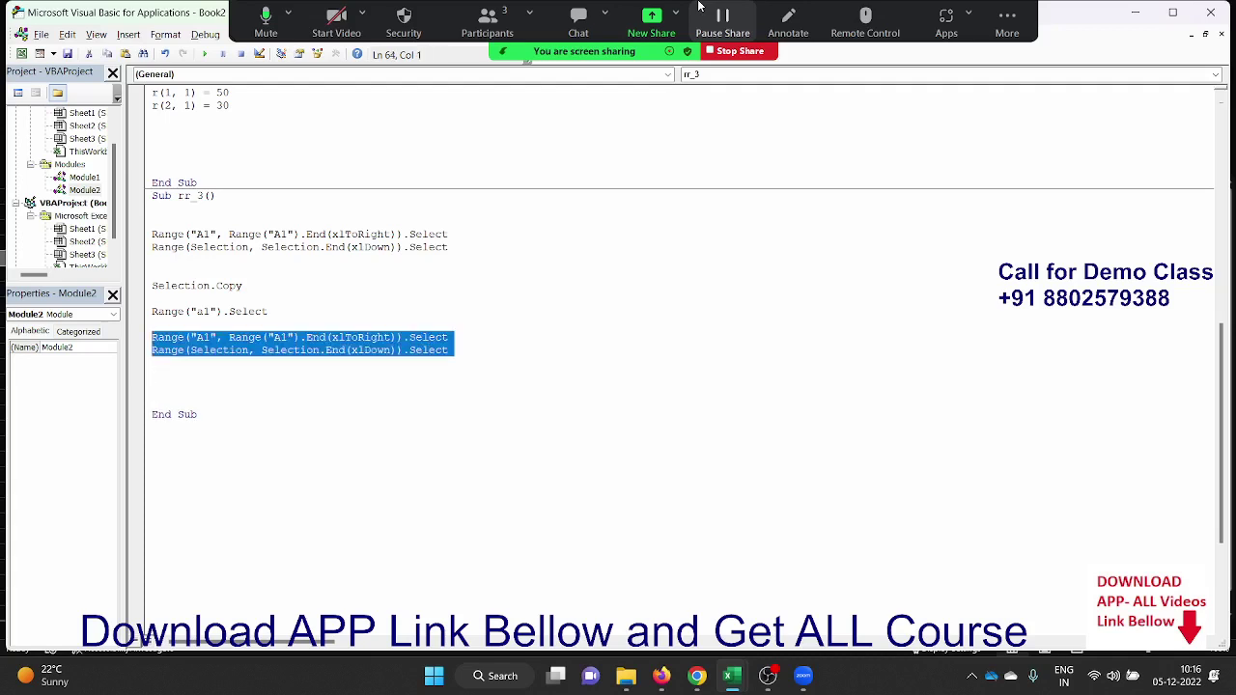
key("Delete")
key("Up")
key("Up")
key("Up")
Declare Dim r As Range at the top of rr_3.
key("Return")
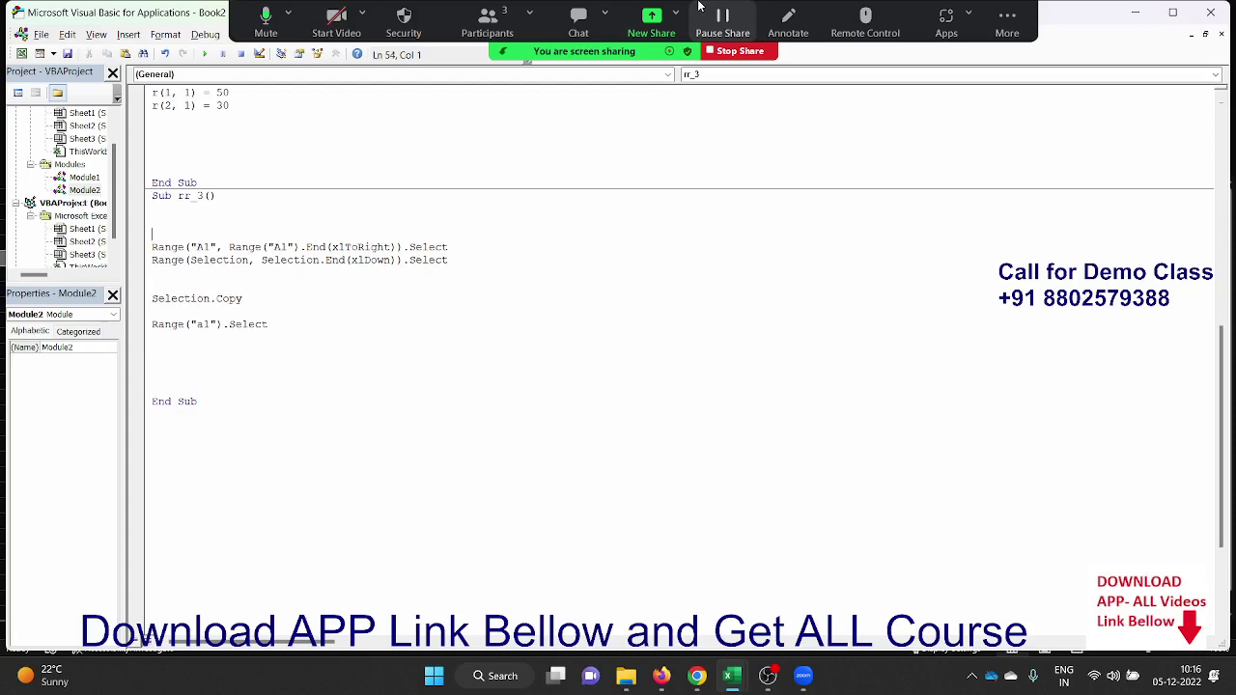
key("Up")
type("dim r as ")
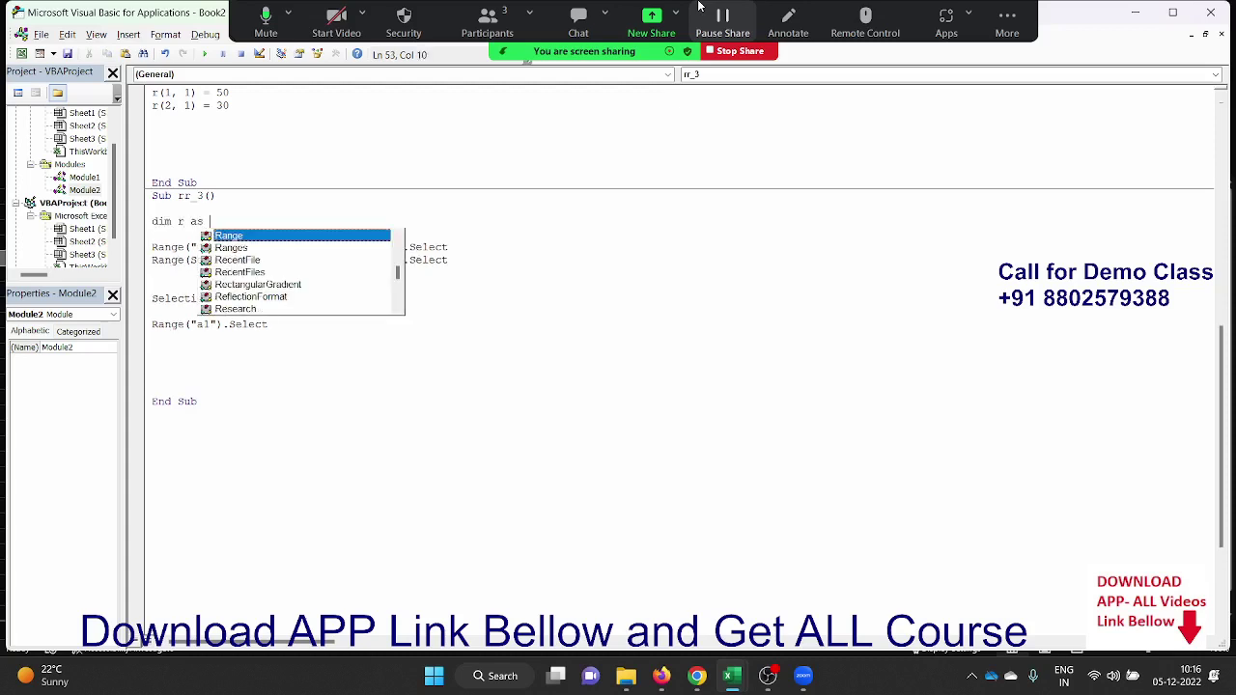
type("R")
key("Tab")
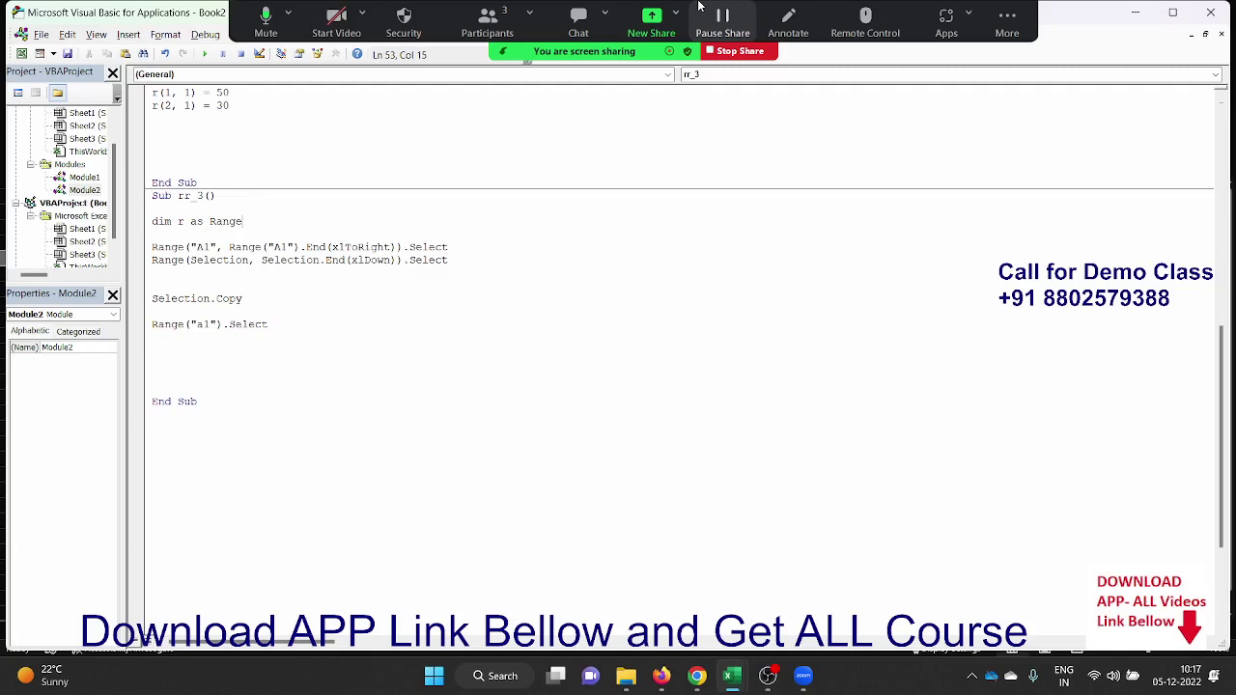
key("Return")
key("Return")
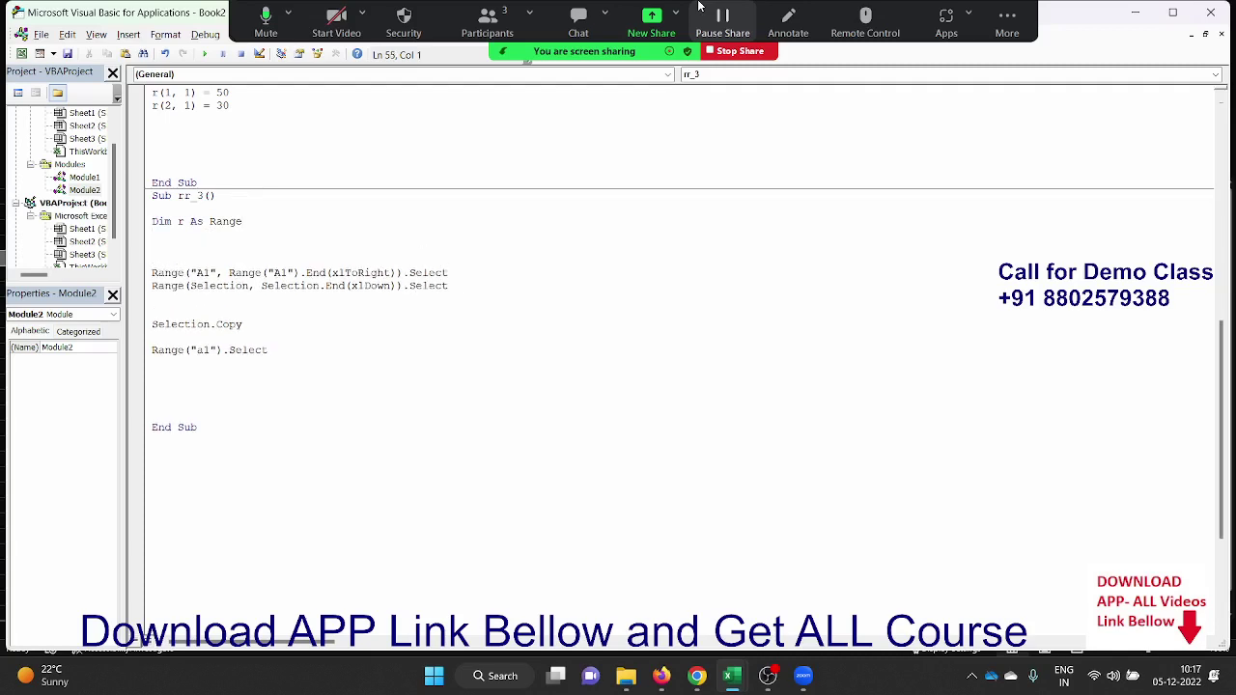
Prefix the xlDown selection line with Set r = to assign the block to r.
type("set")
key("BackSpace")
key("BackSpace")
key("BackSpace")
key("Down")
key("Down")
key("Down")
type("set ")
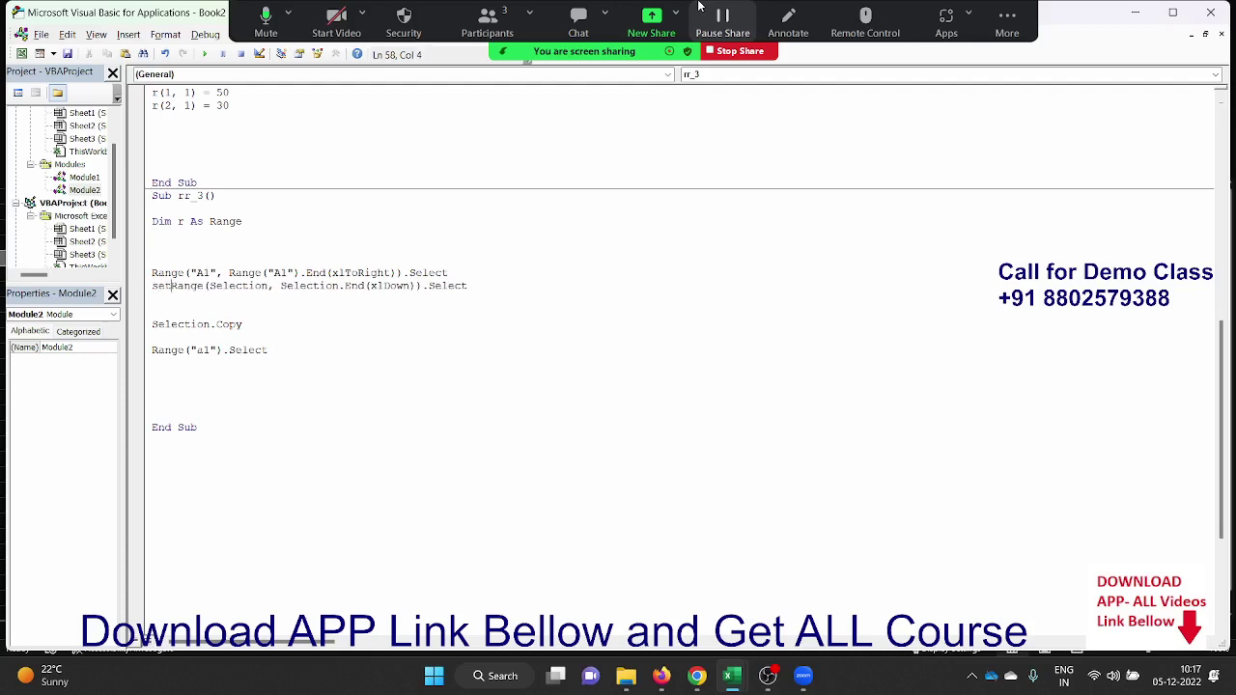
type("r =")
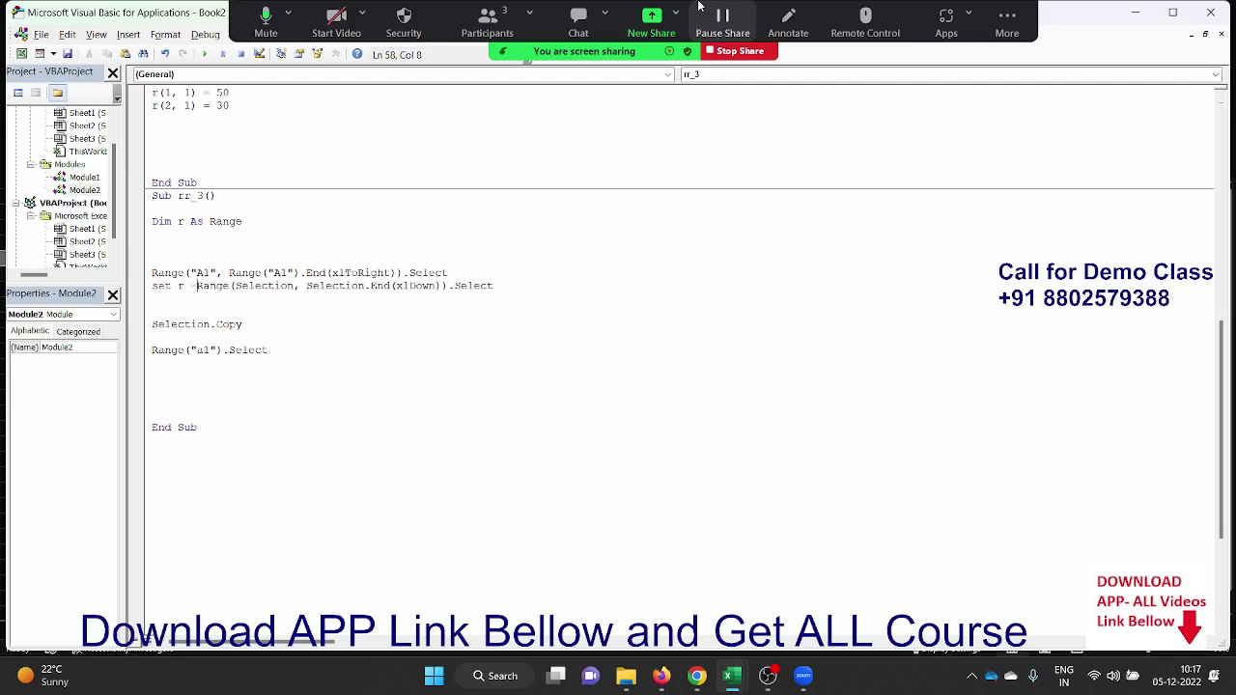
key("Down")
key("Down")
key("Down")
key("Down")
key("Down")
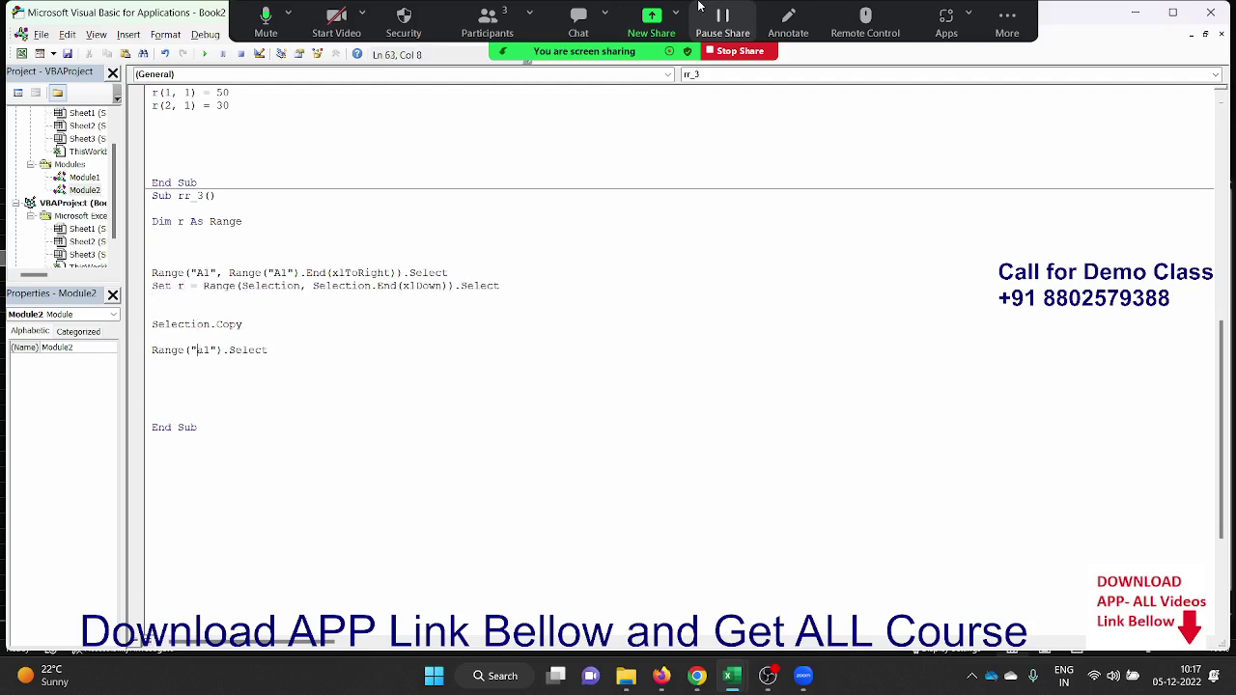
Change Selection.Copy to r.Copy.
key("Right")
key("Right")
key("shift+Left")
key("shift+Left")
key("shift+Left")
key("shift+Left")
key("shift+Left")
key("shift+Left")
key("shift+Left")
key("shift+Left")
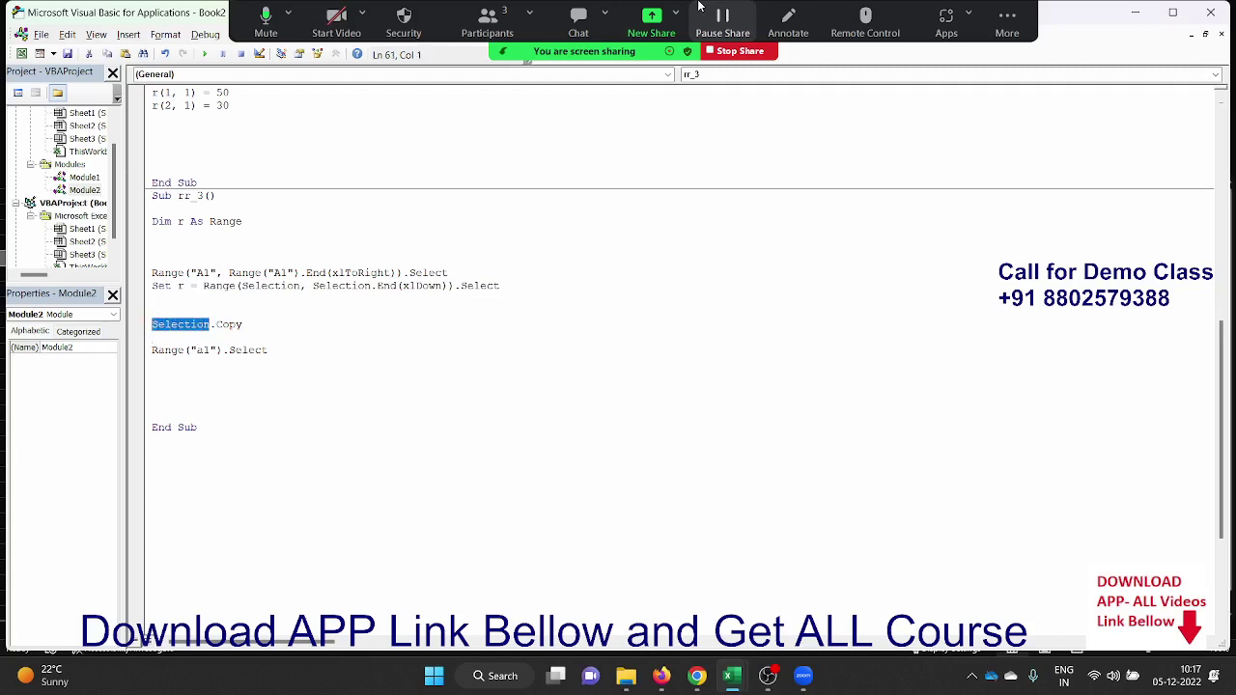
type("r..")
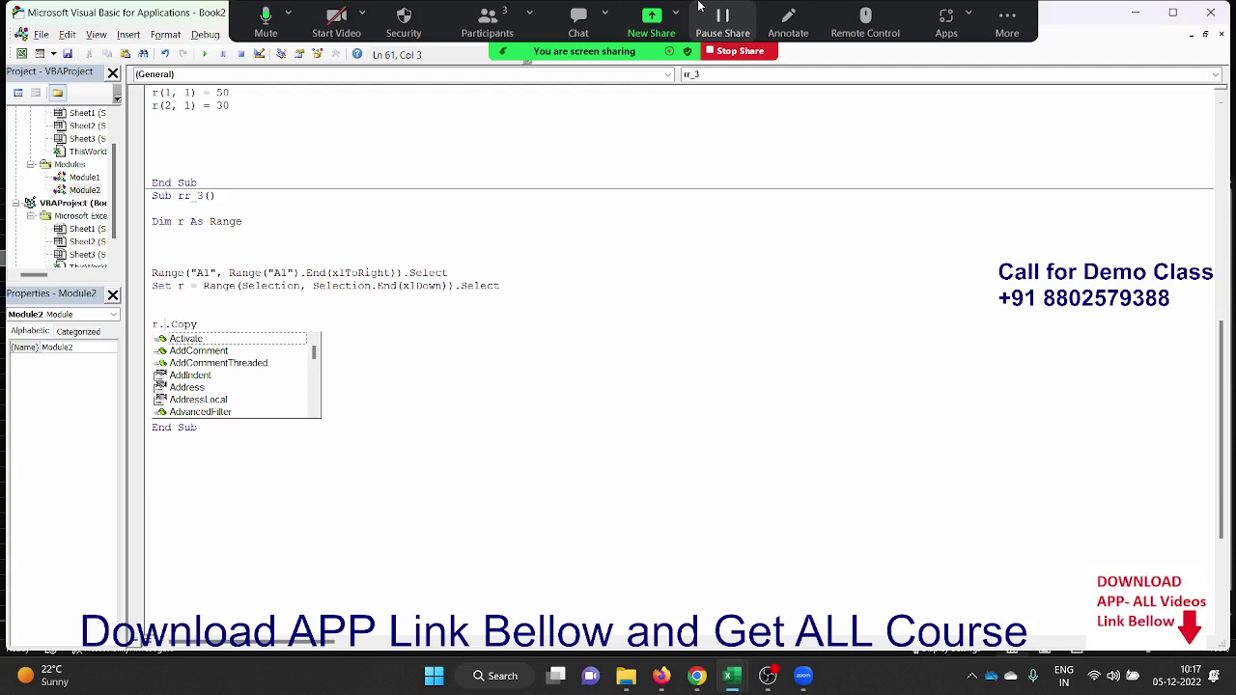
type("Copy")
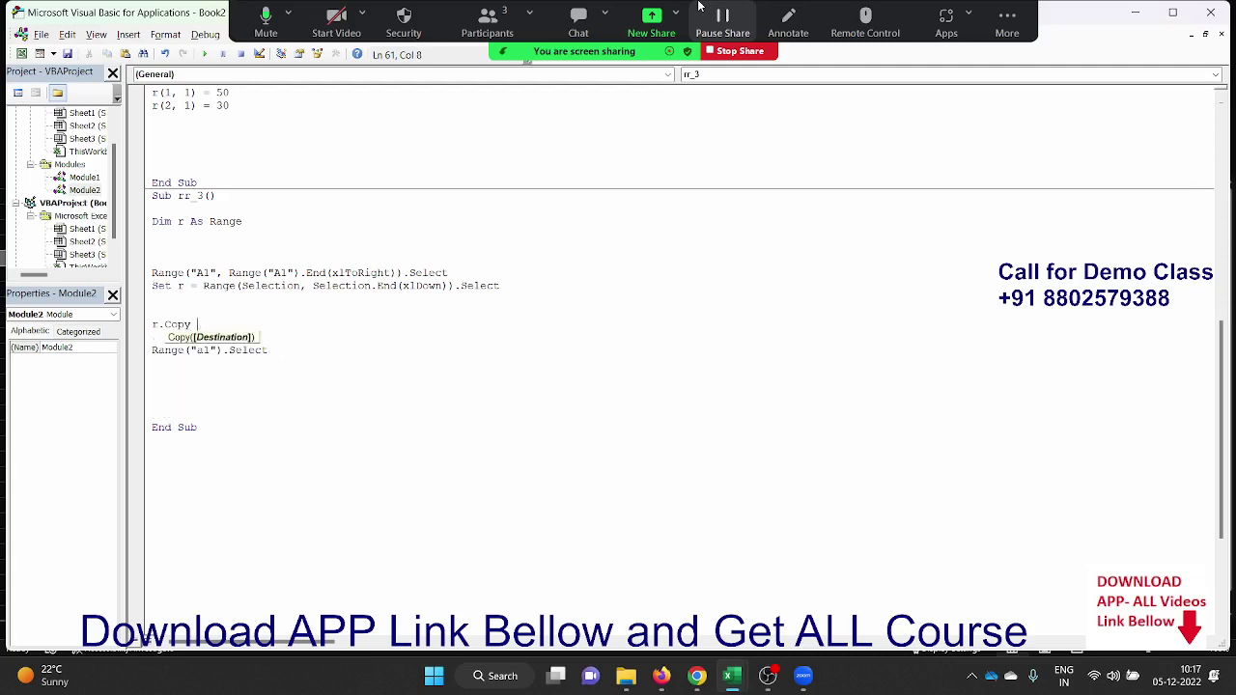
key("Down")
key("Down")
key("Down")
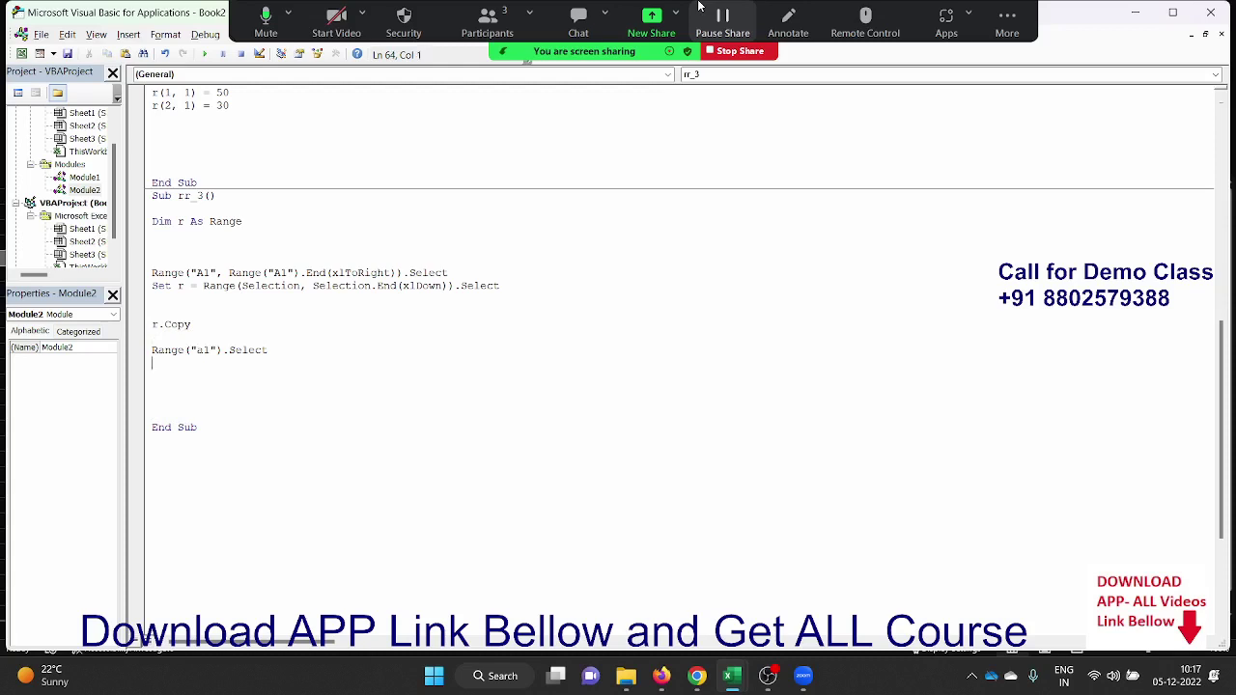
key("Down")
key("Down")
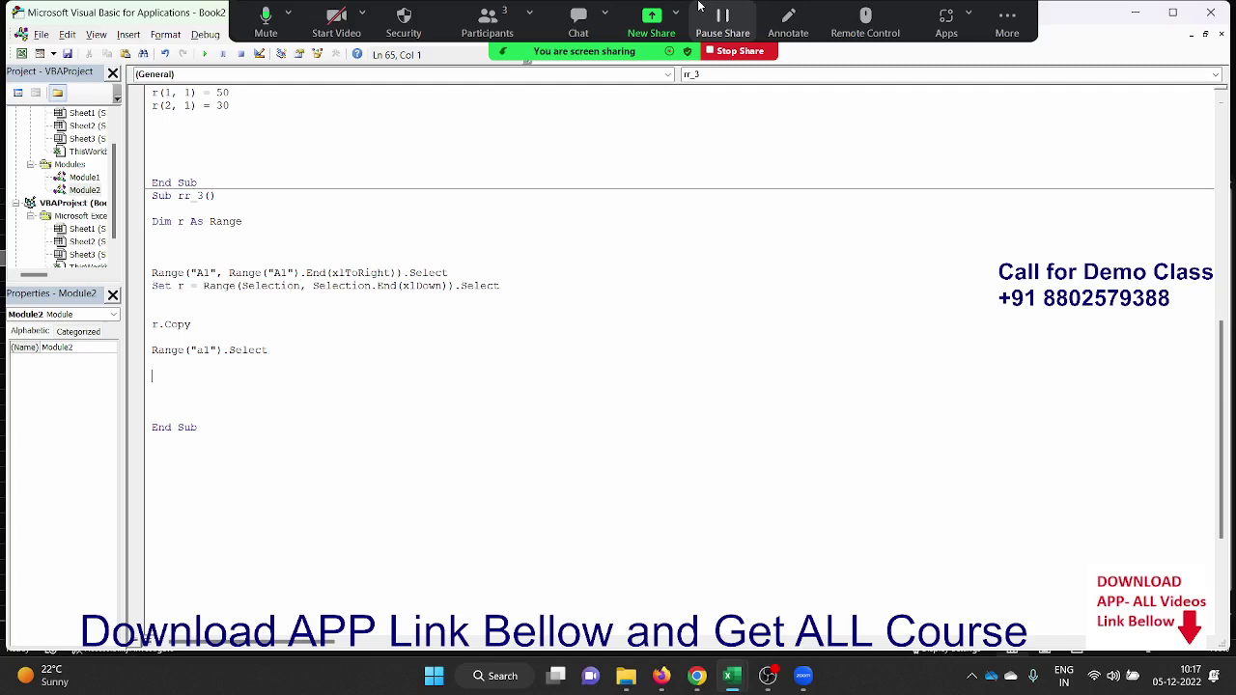
Add a Dim w As Workbook declaration below the range code in rr_3.
key("Return")
key("Return")
key("Up")
key("Up")
key("Up")
key("Up")
key("Up")
key("Up")
key("Up")
key("Up")
key("Up")
key("Down")
key("Down")
key("Down")
key("Down")
key("Down")
key("Down")
key("Down")
key("Return")
key("Return")
type("dim")
key("BackSpace")
key("BackSpace")
type("m w ")
type("as wor")
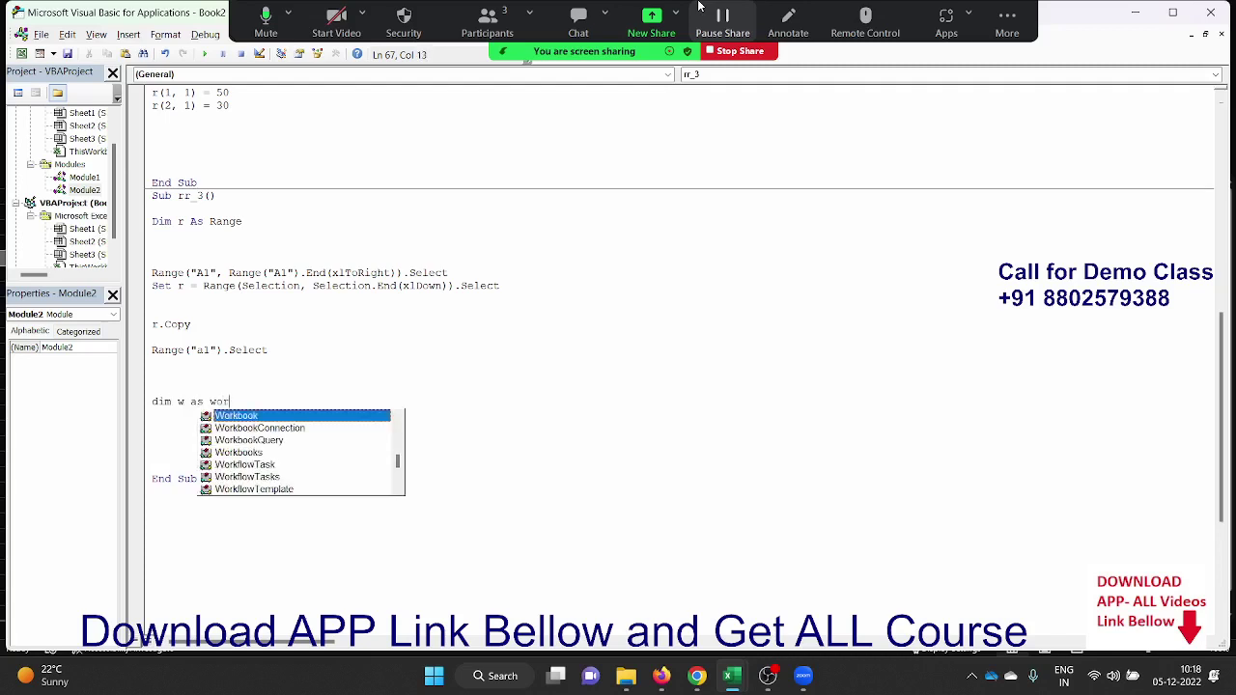
key("Tab")
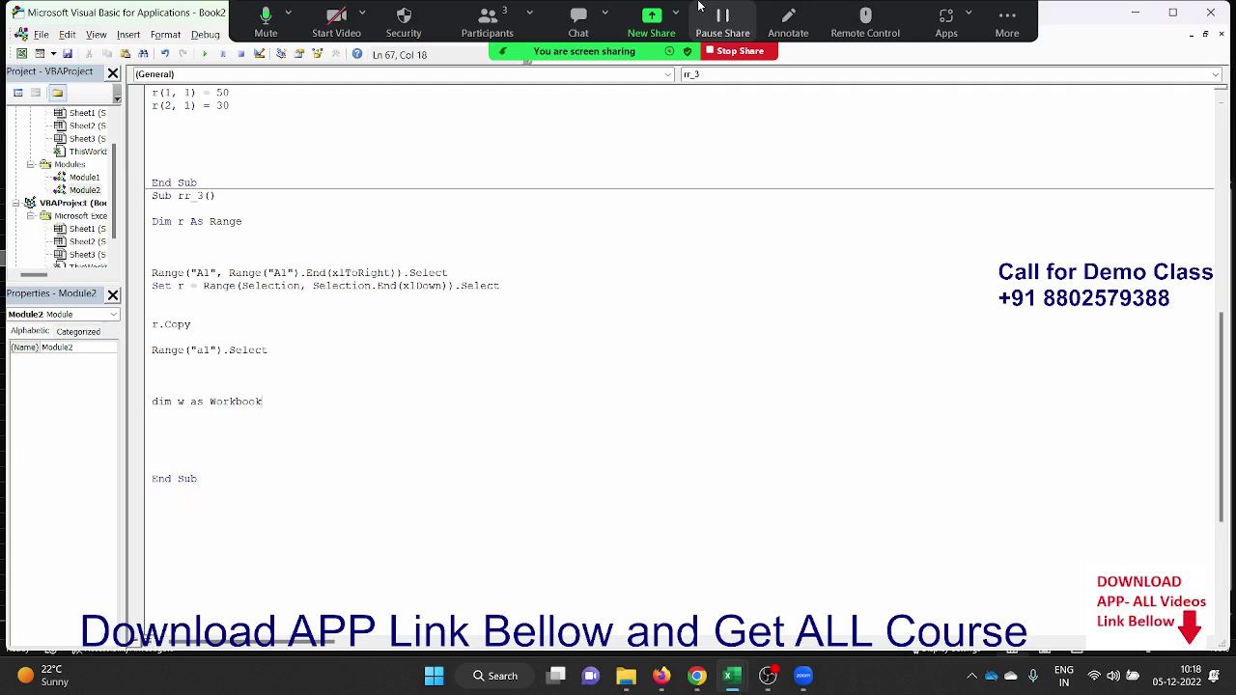
key("Return")
key("Return")
Add the line Set w = ActiveWorkbook under the Workbook declaration.
type("set ")
type("w=act")
type("ivewor")
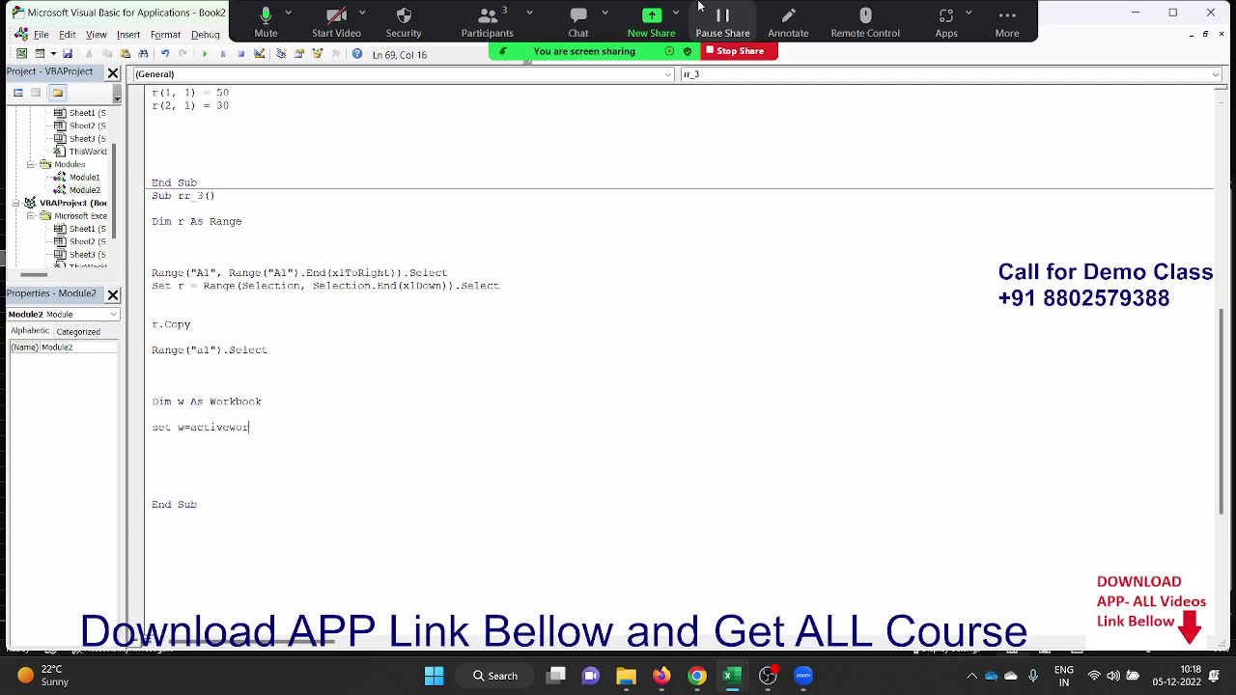
type("kbook")
key("Return")
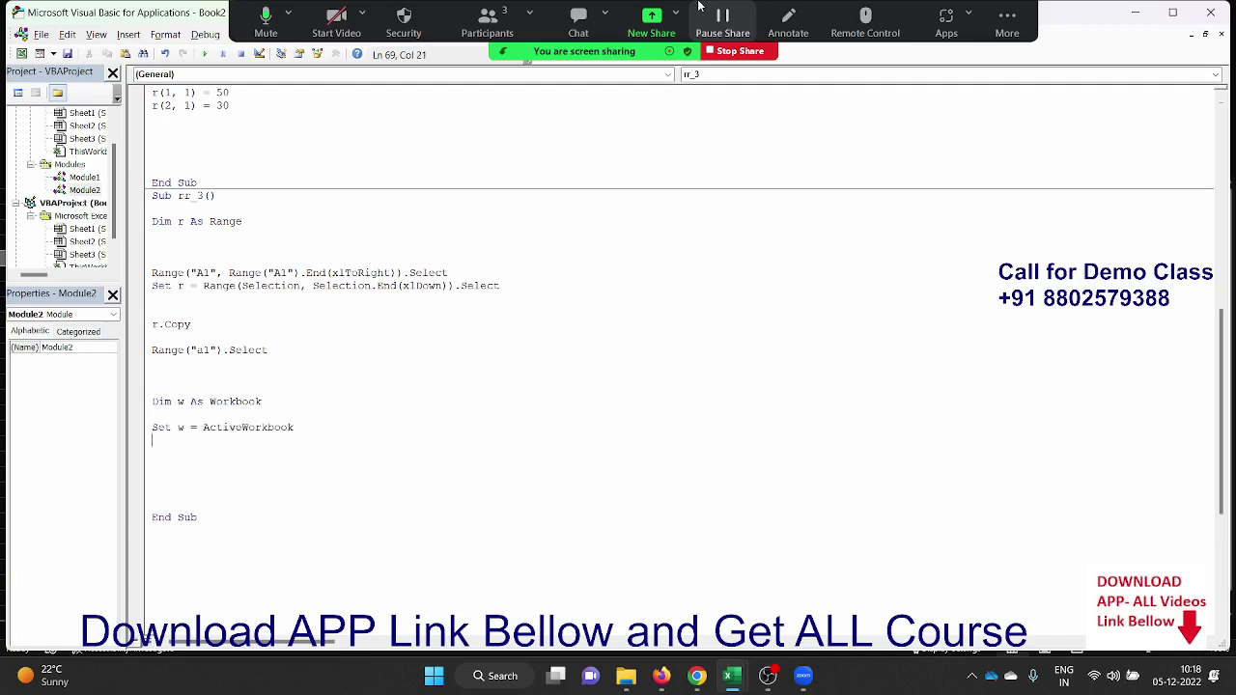
key("Return")
key("Return")
key("Return")
type("w.sa")
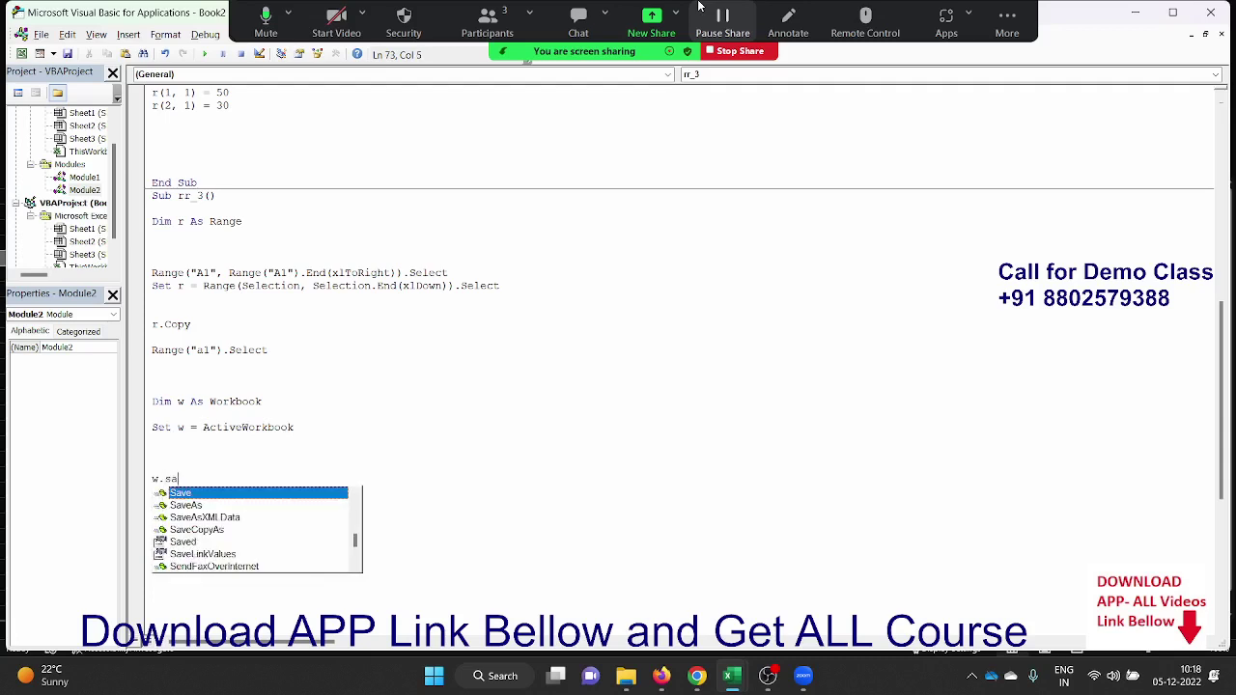
key("BackSpace")
key("BackSpace")
key("BackSpace")
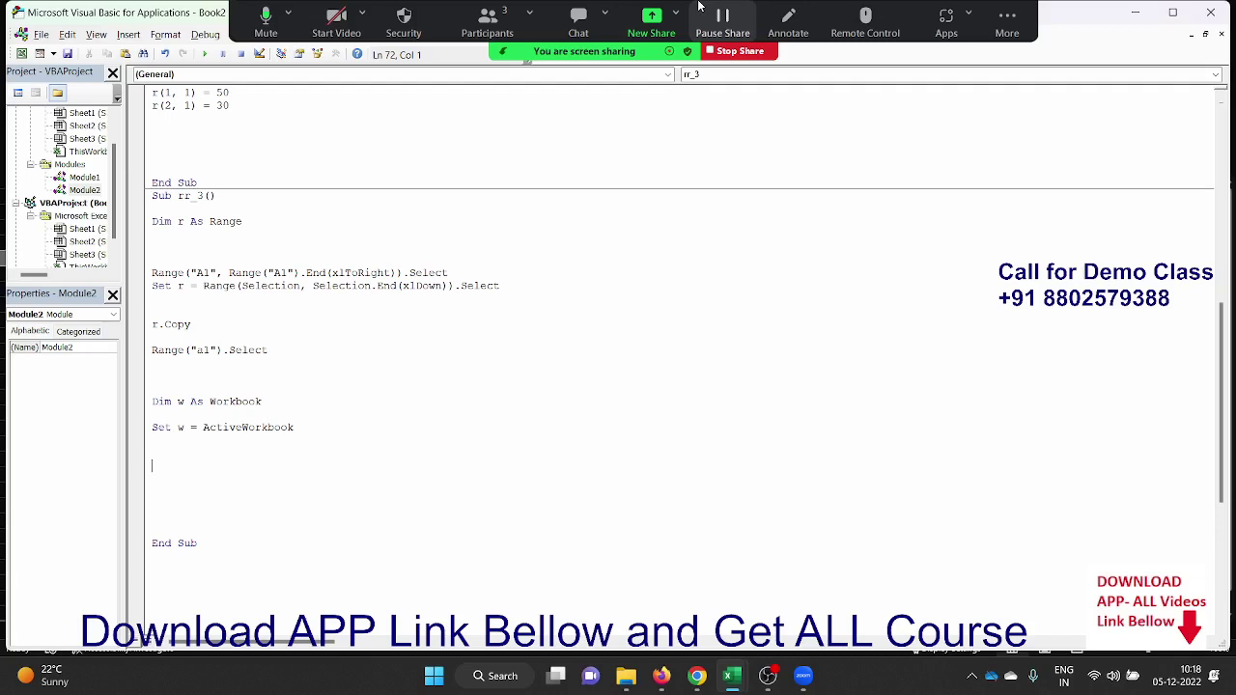
Write Dim ws As Worksheet followed by Set ws = ActiveSheet in rr_3.
type("dim ")
type("ws as ")
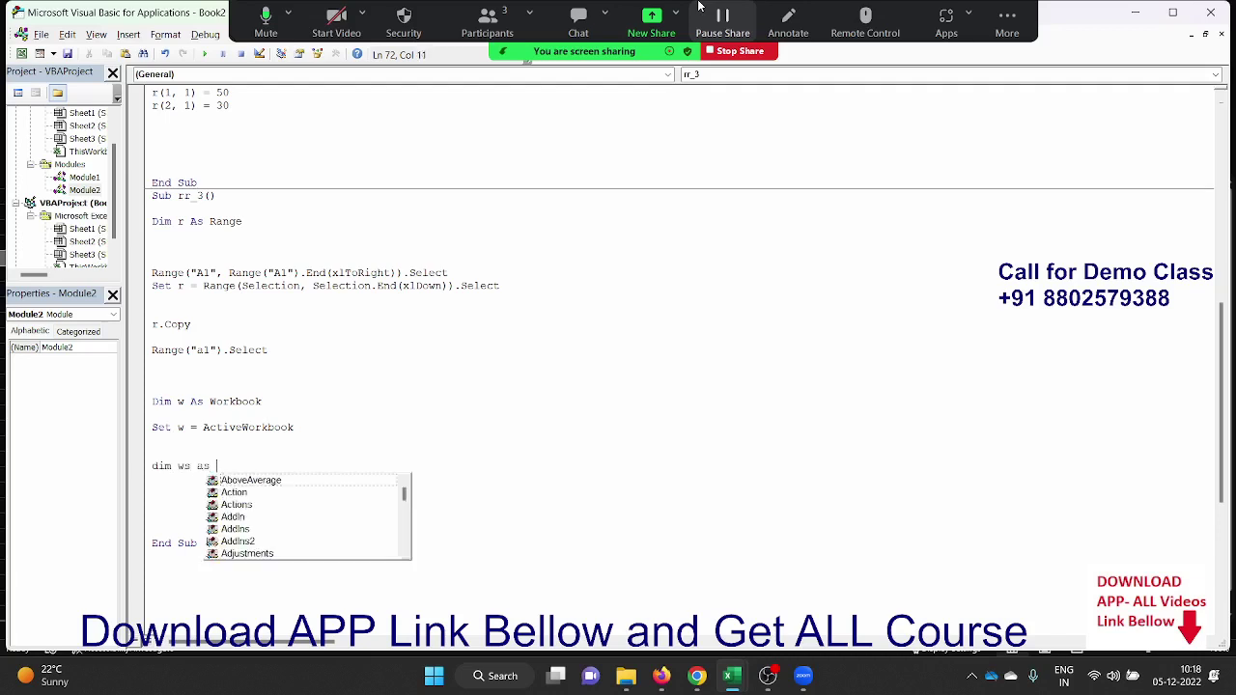
type("work")
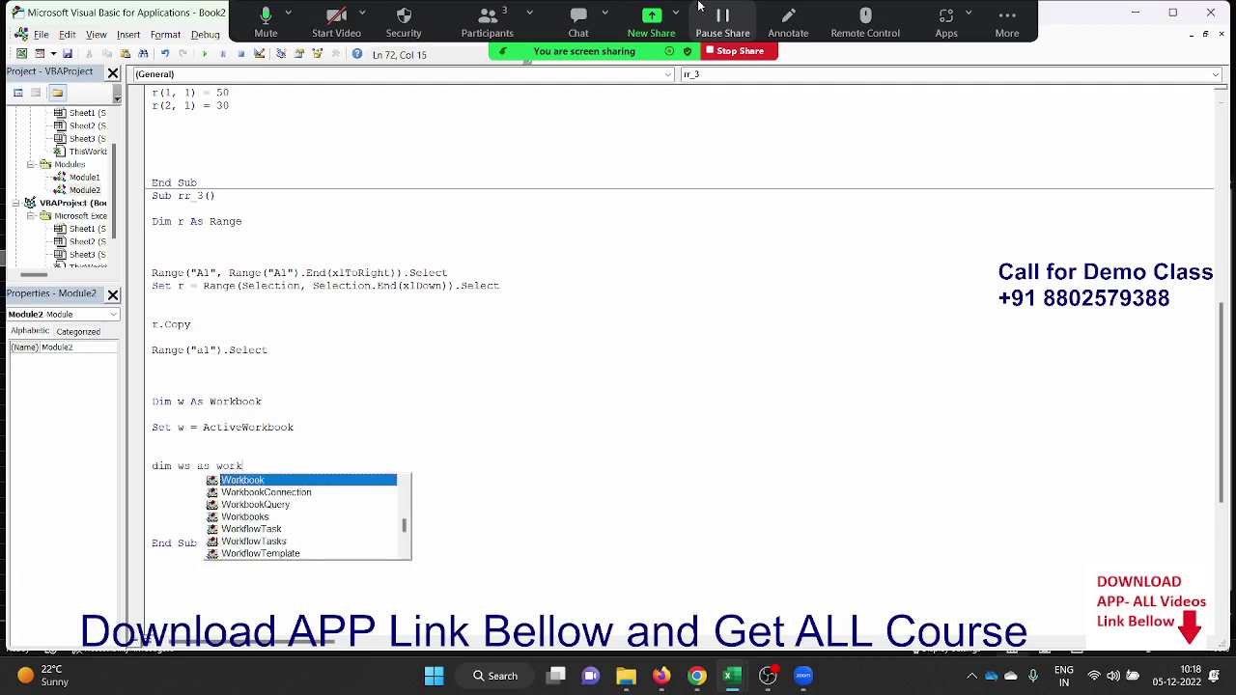
type("sh")
key("Tab")
key("Return")
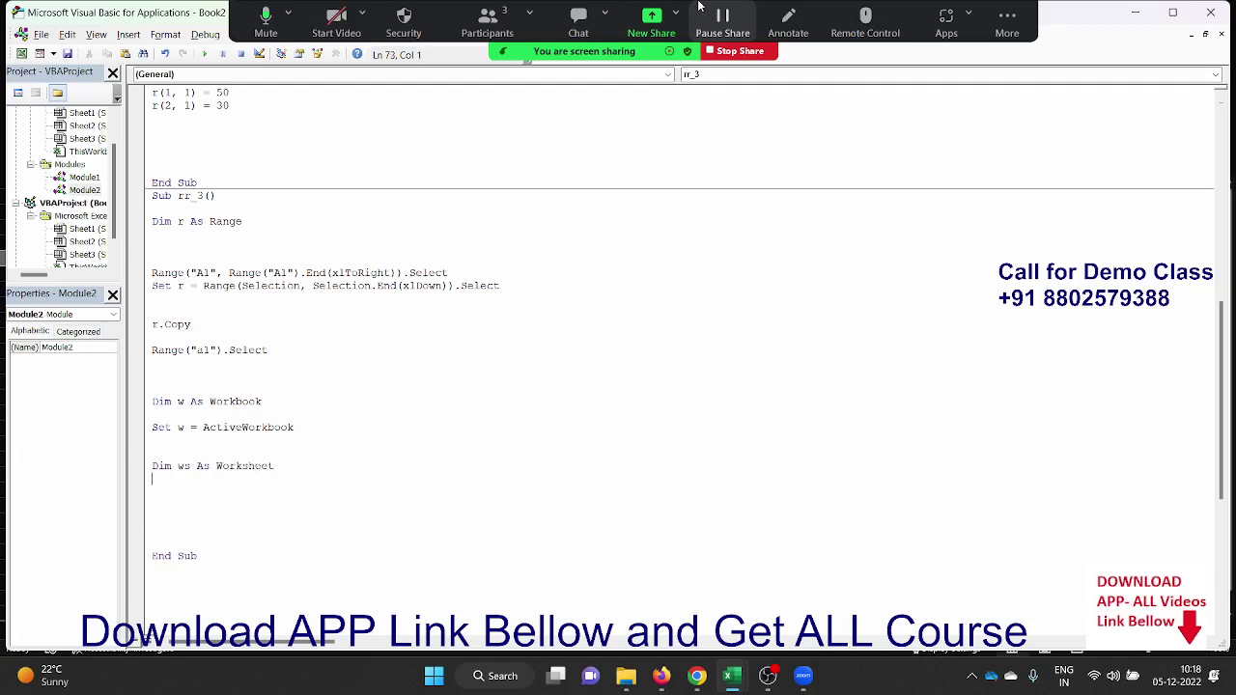
key("Return")
key("Return")
type("set ")
type("ws ")
type("= a")
type("ctive")
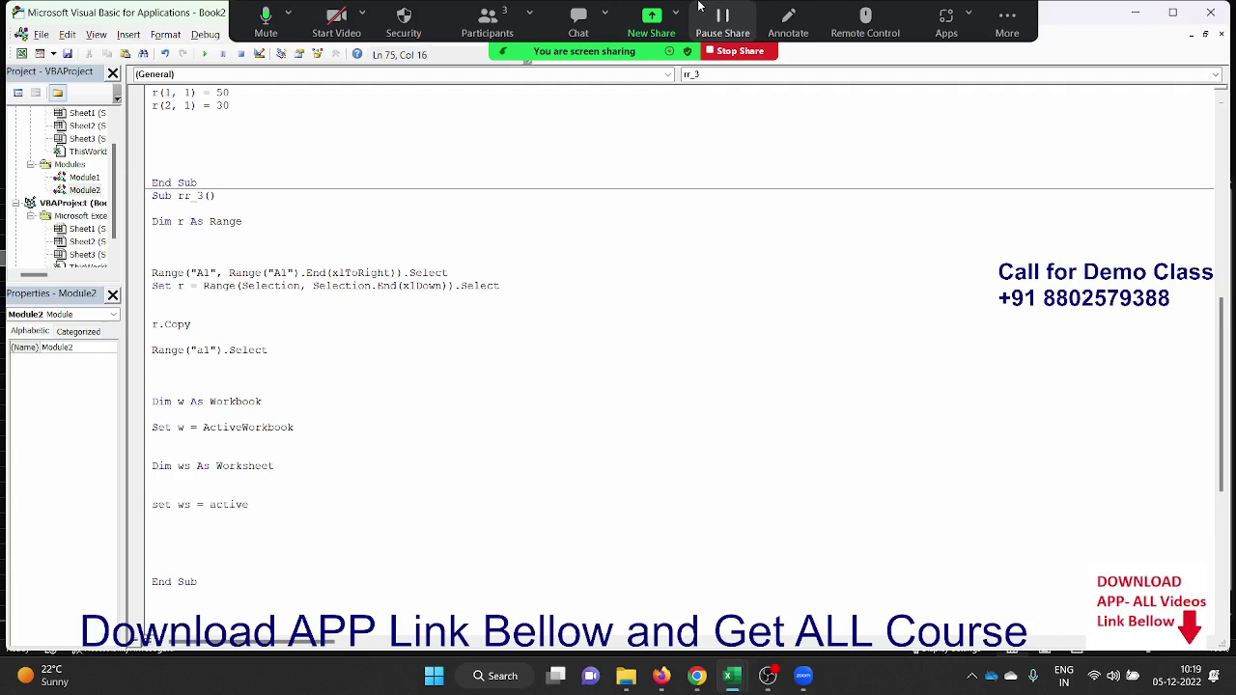
type("sheet")
key("Up")
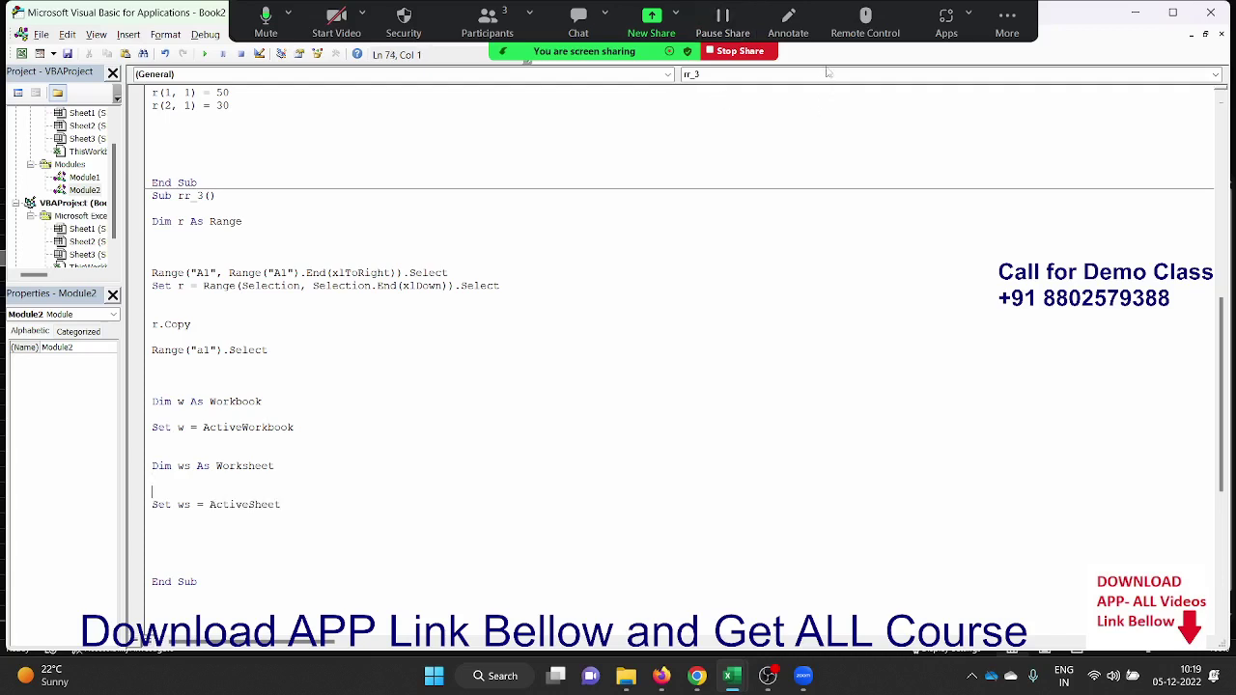
scroll(831, 87, "down", 4)
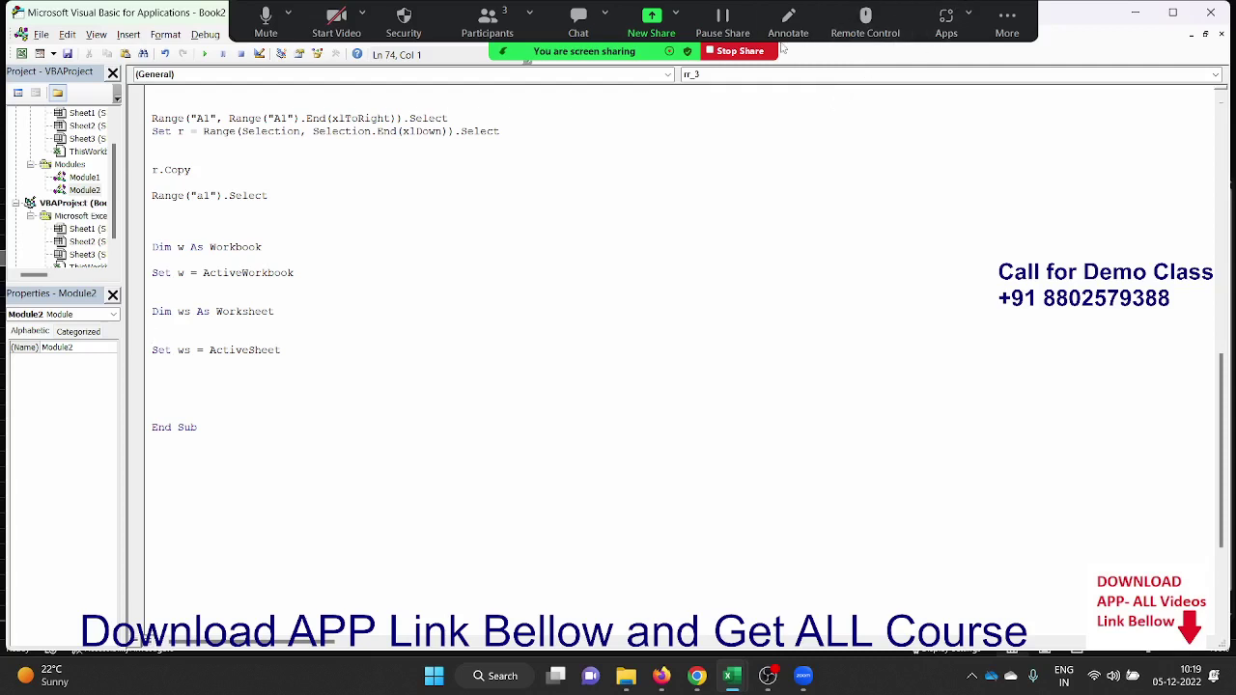
Delete the blank lines so the Dim w, Set w, Dim ws and Set ws lines sit together.
key("BackSpace")
key("BackSpace")
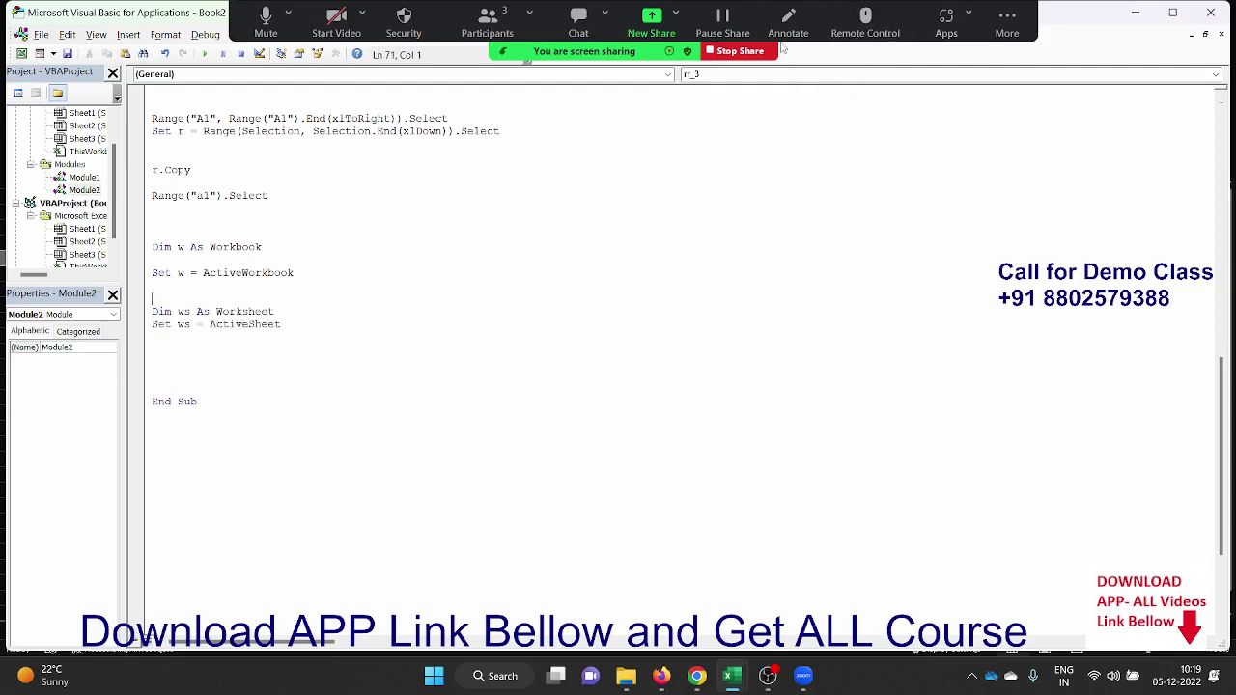
key("BackSpace")
key("BackSpace")
key("Up")
key("Up")
key("Delete")
key("Up")
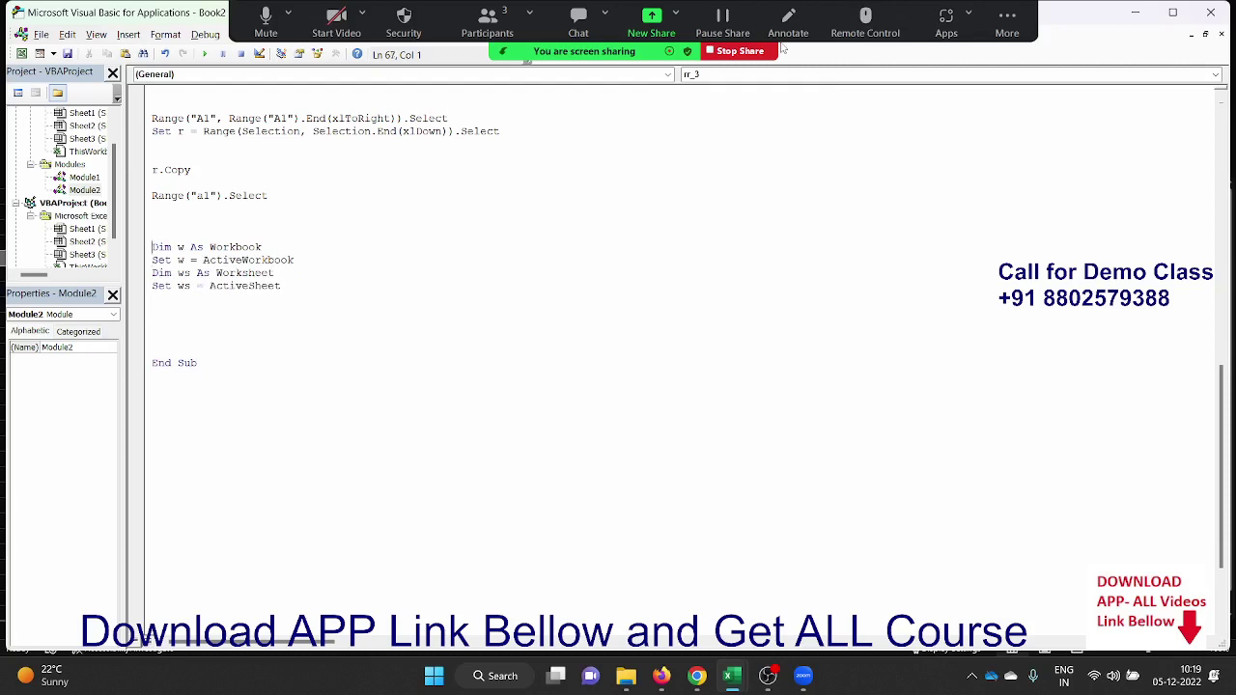
key("BackSpace")
key("BackSpace")
key("BackSpace")
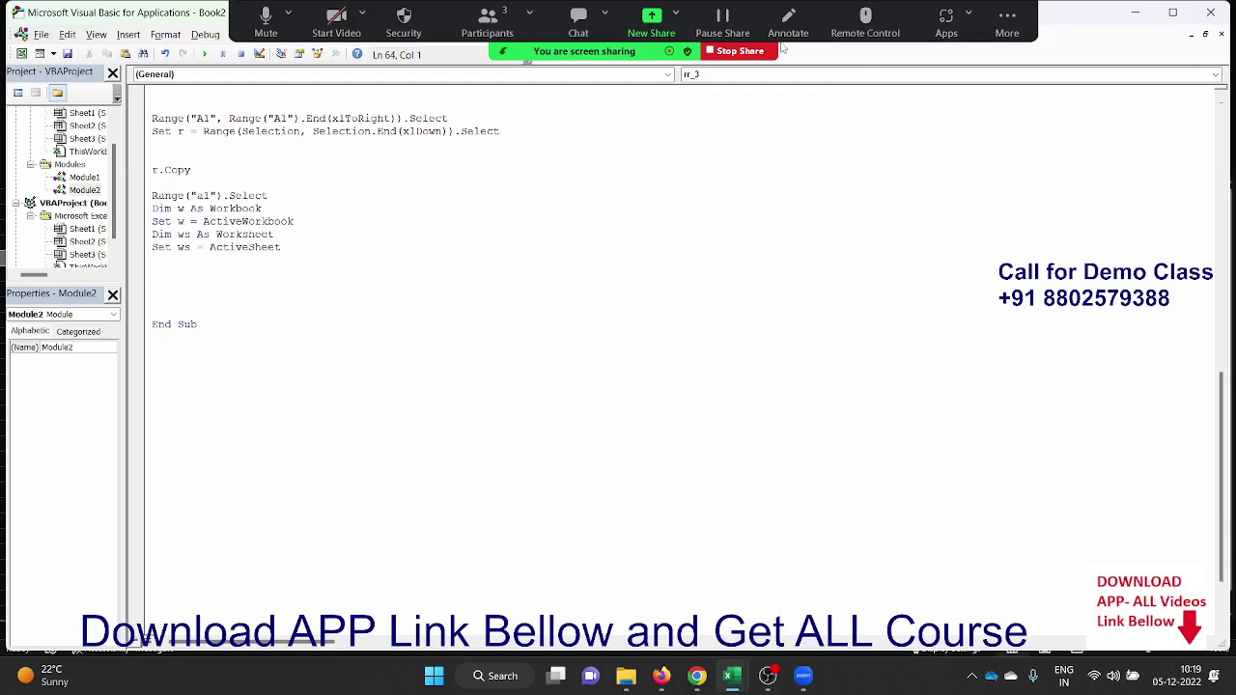
key("Down")
key("Down")
key("Down")
Add Set ns = Workbooks.Add, then open a With ns block starting a .Name = "Data" line.
key("Return")
key("Return")
type("set ")
type("ns")
type("=wo")
type("r")
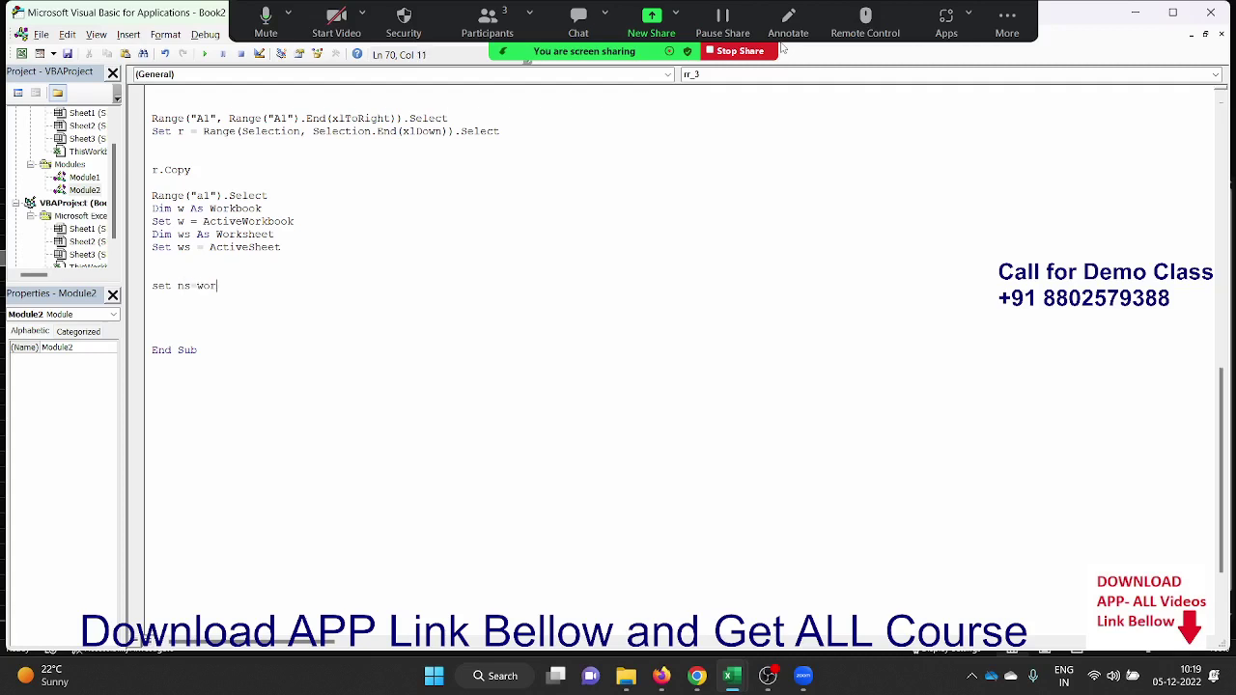
type("kbo")
type("ok")
type("s.d")
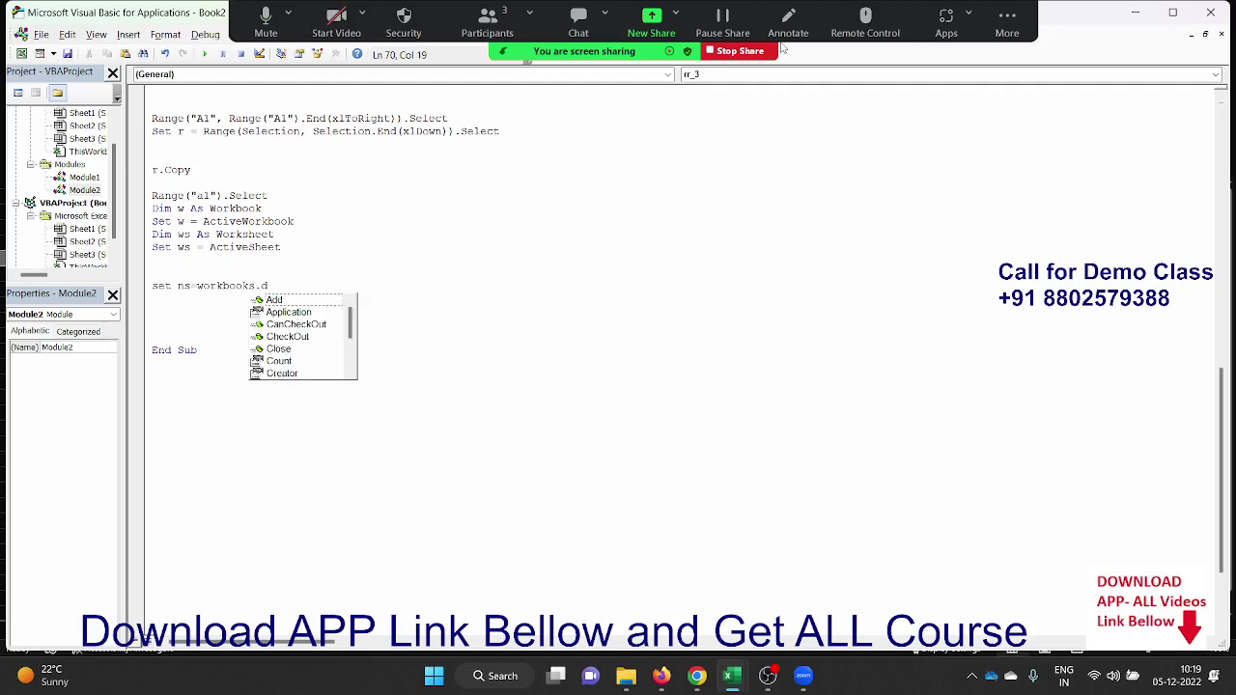
key("Tab")
key("Return")
key("Return")
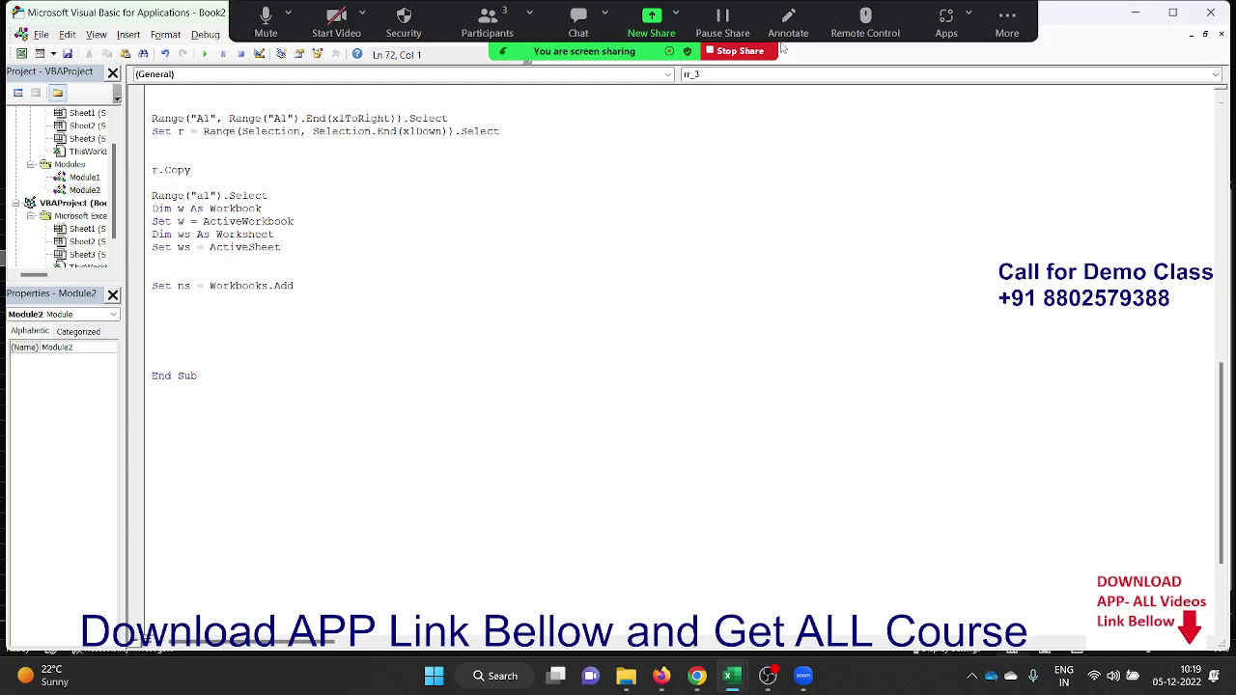
type("with ns")
key("Return")
type("na")
type("me=")
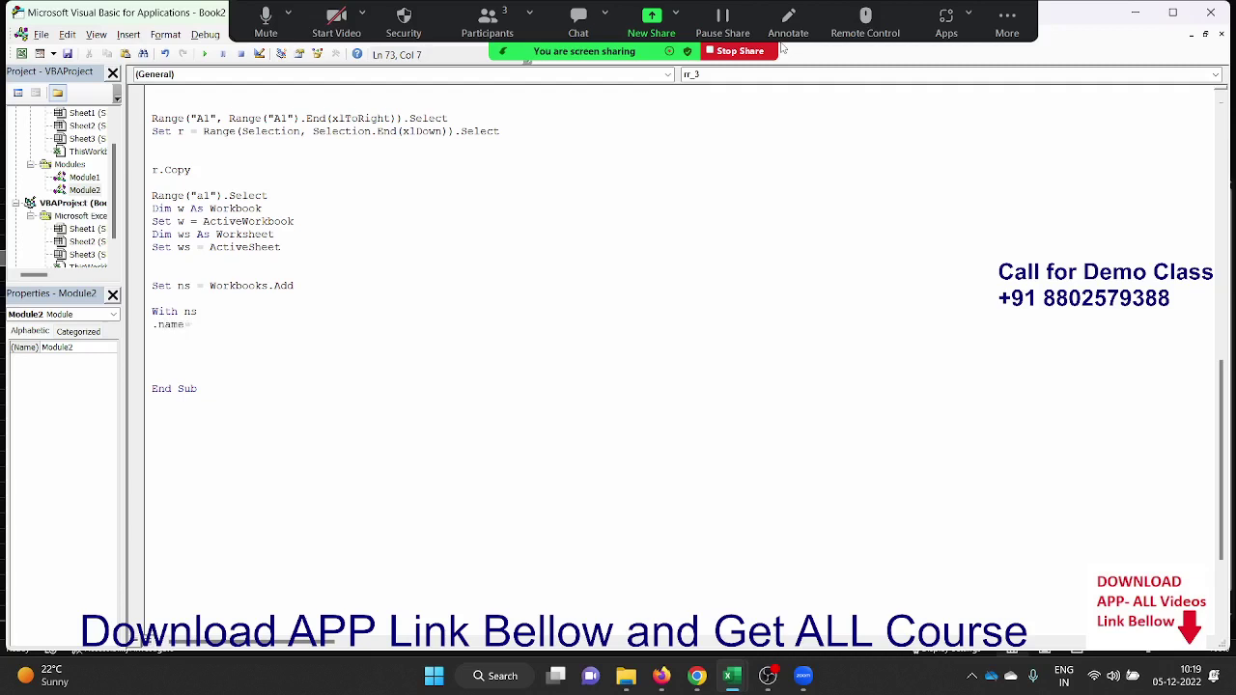
type("\"Data\"")
Finish .Name = "Data" and add a .Copy line inside the With ns block.
key("Return")
type("mov")
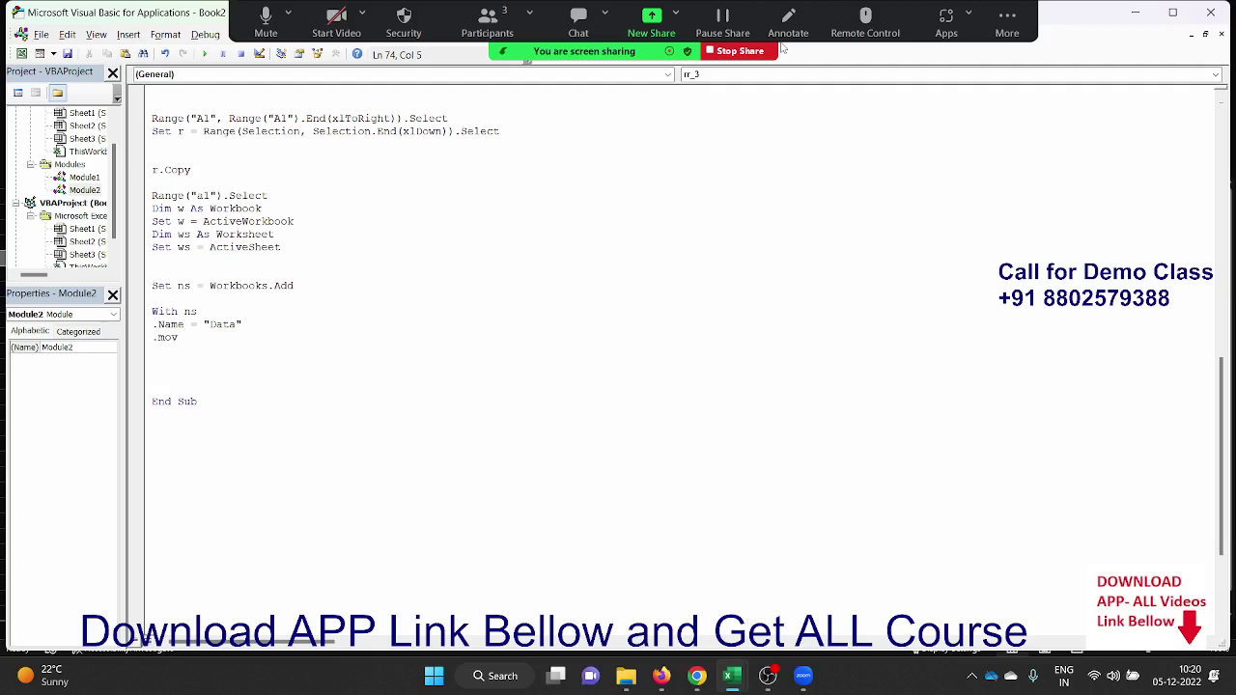
key("BackSpace")
key("BackSpace")
key("BackSpace")
type("c")
type("opy")
key("Return")
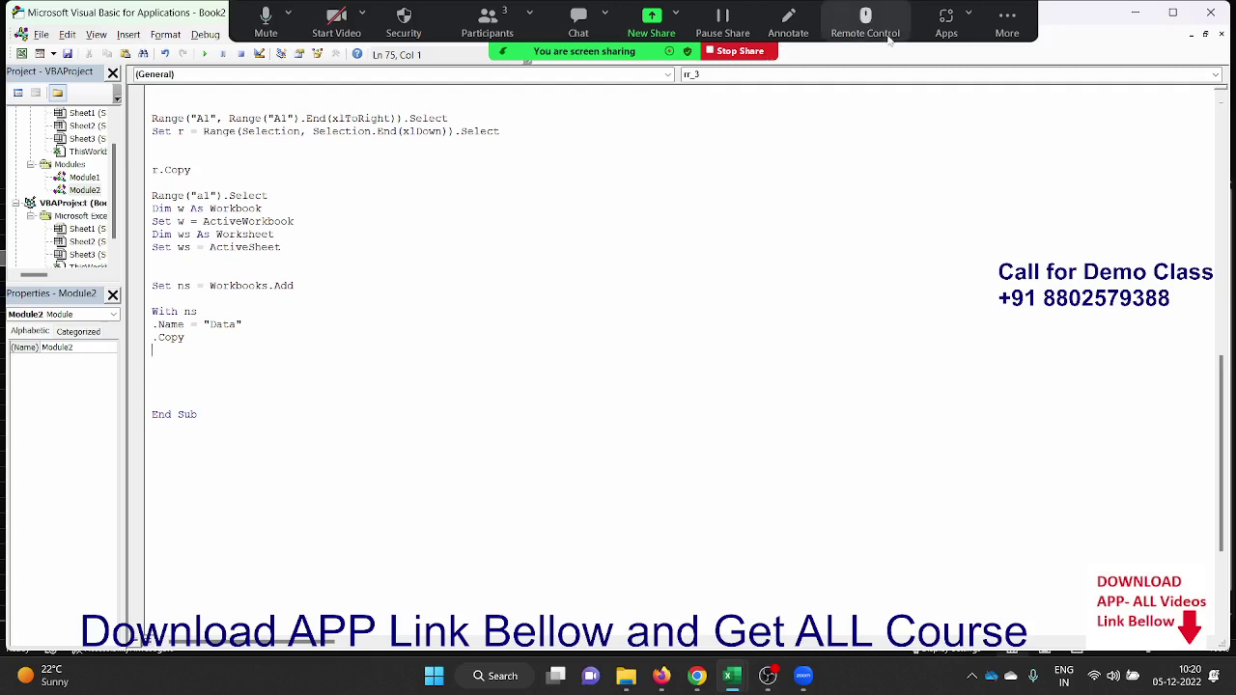
Close the With ns block with End With.
left_click_drag(206, 350, 141, 317)
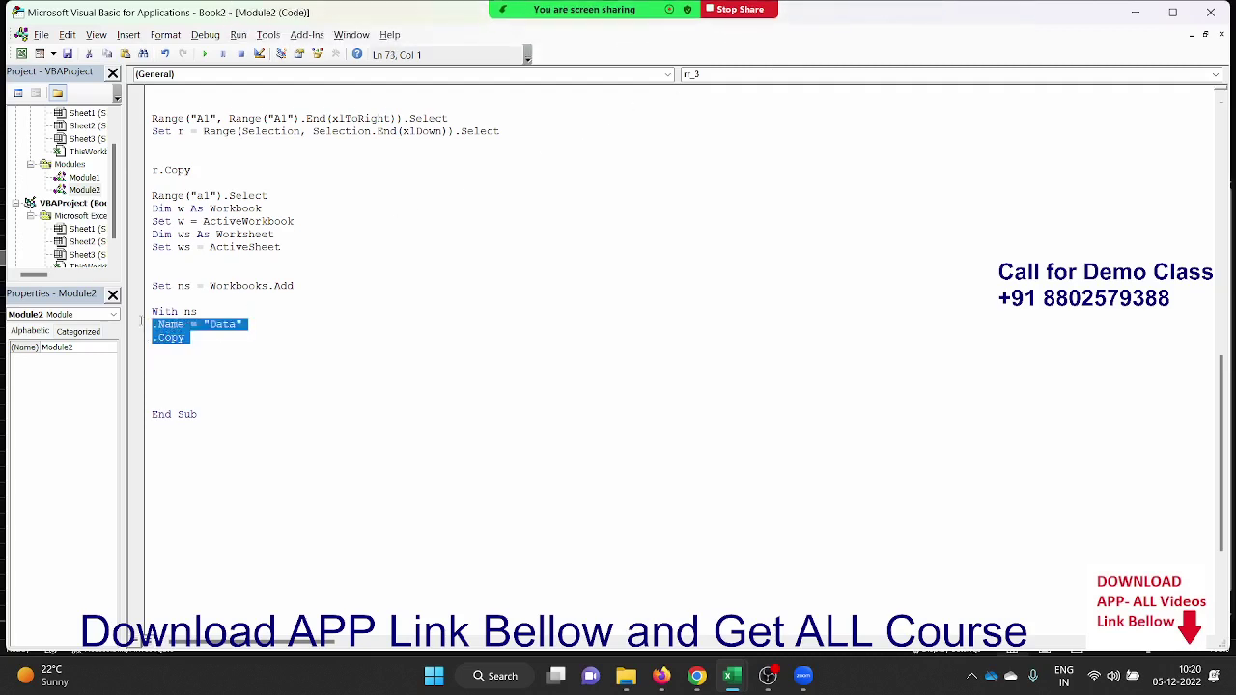
key("Right")
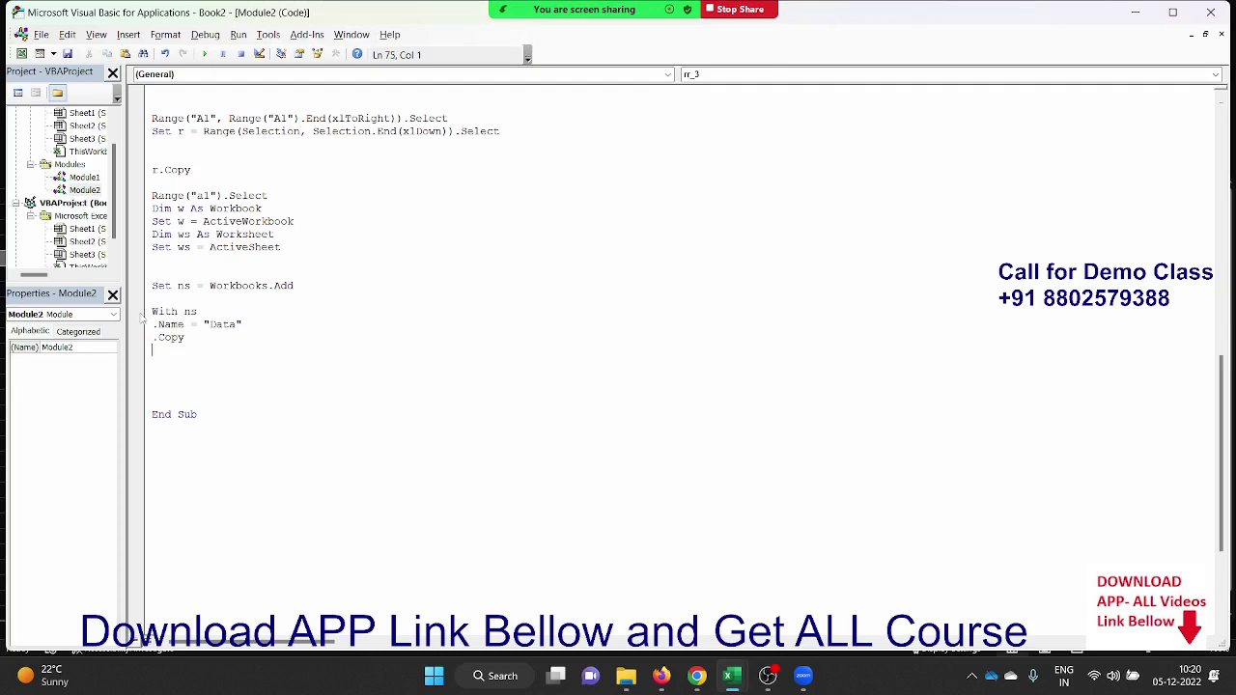
type("en")
type("d wo")
key("BackSpace")
key("BackSpace")
type("with")
key("Return")
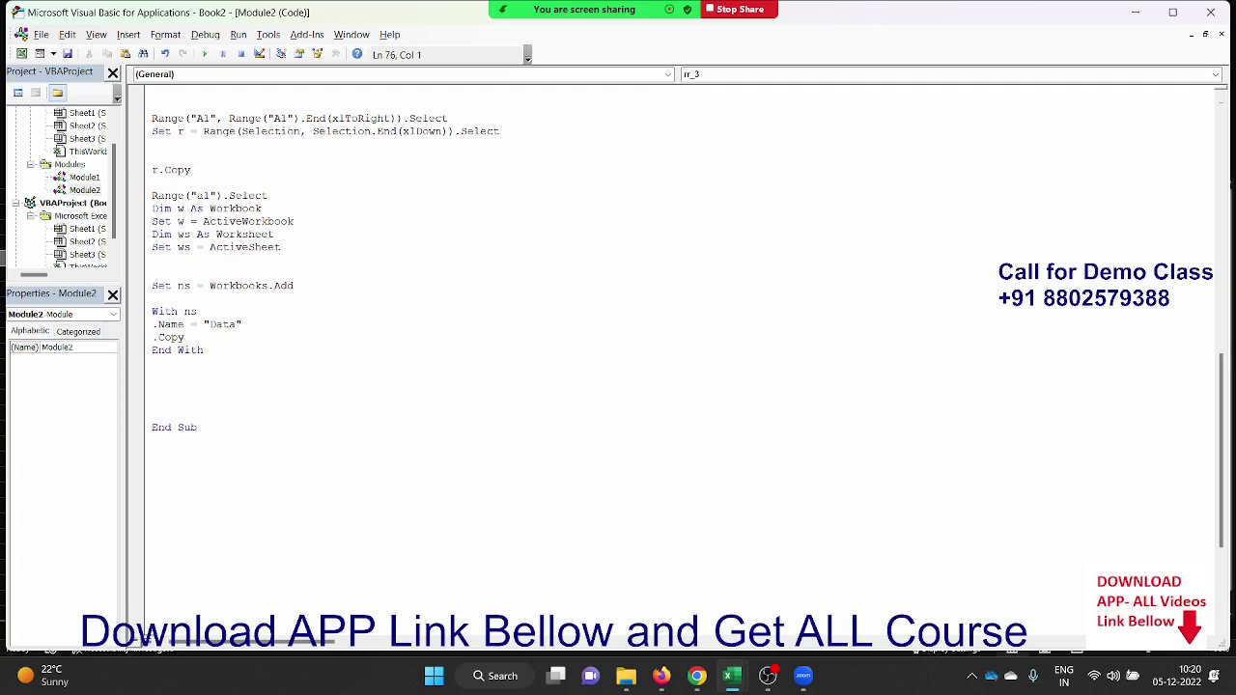
scroll(676, 357, "up", 4)
scroll(676, 357, "up", 8)
scroll(676, 357, "up", 7)
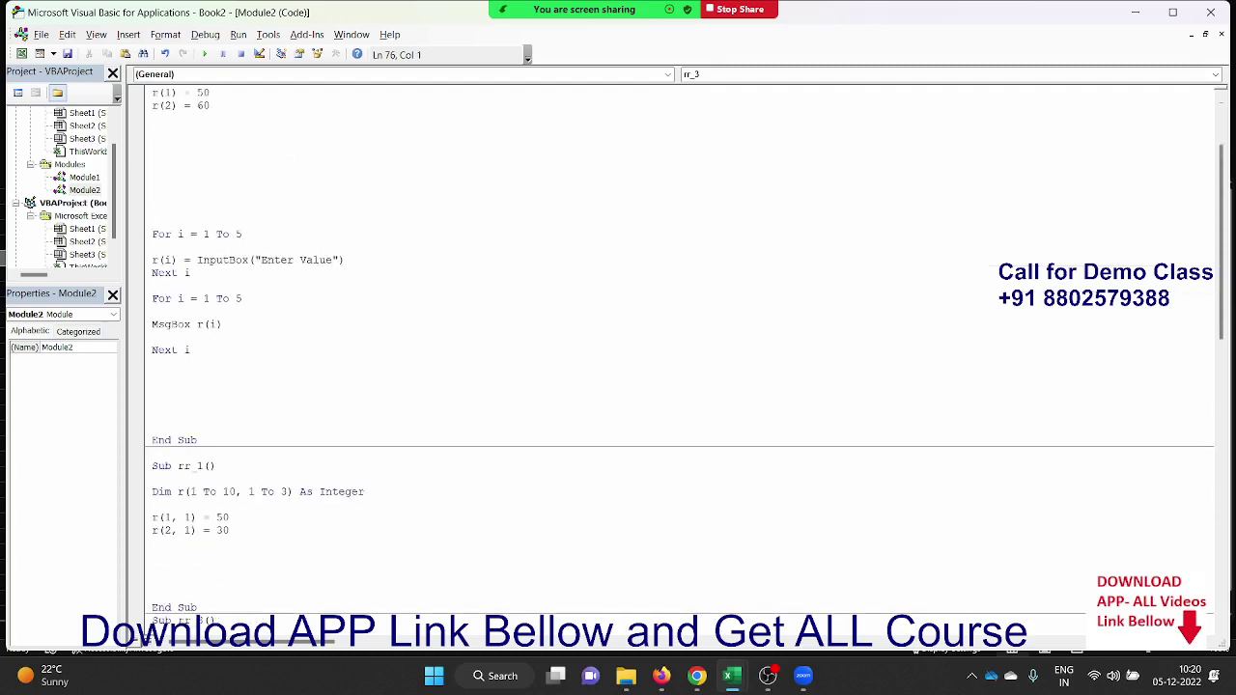
scroll(675, 358, "up", 2)
scroll(675, 358, "down", 2)
scroll(676, 357, "down", 10)
scroll(676, 357, "down", 8)
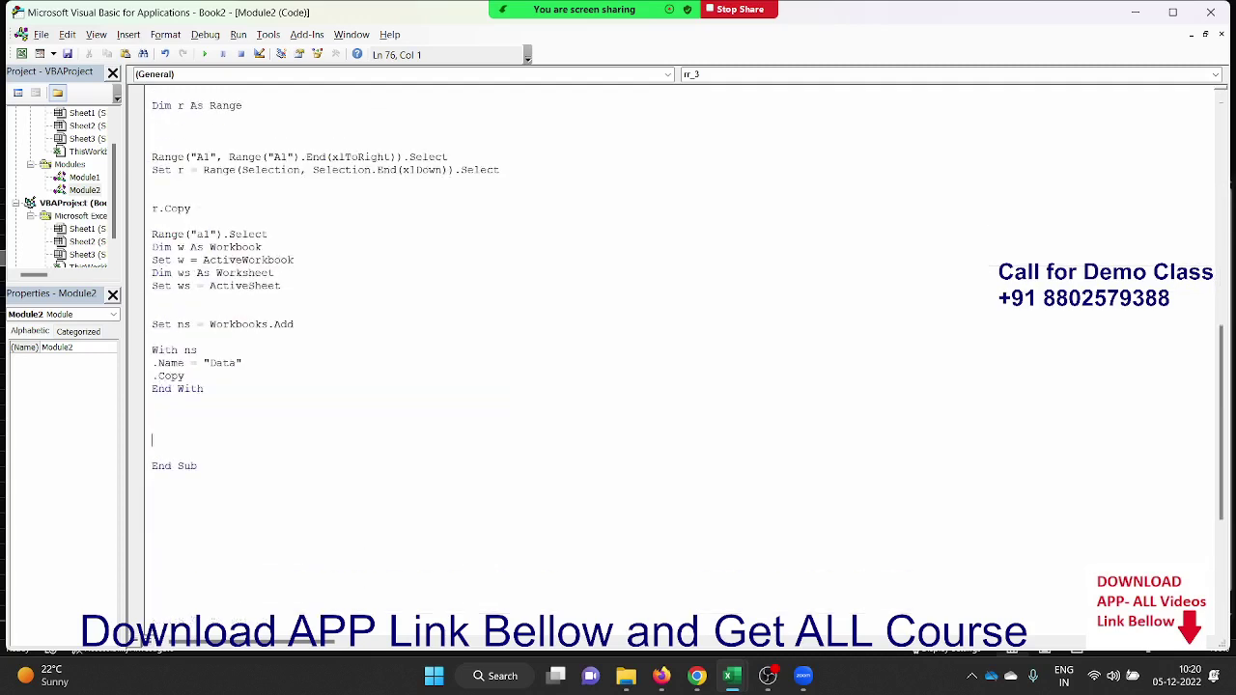
scroll(676, 357, "down", 2)
scroll(676, 357, "up", 1)
scroll(676, 357, "up", 9)
scroll(676, 358, "up", 7)
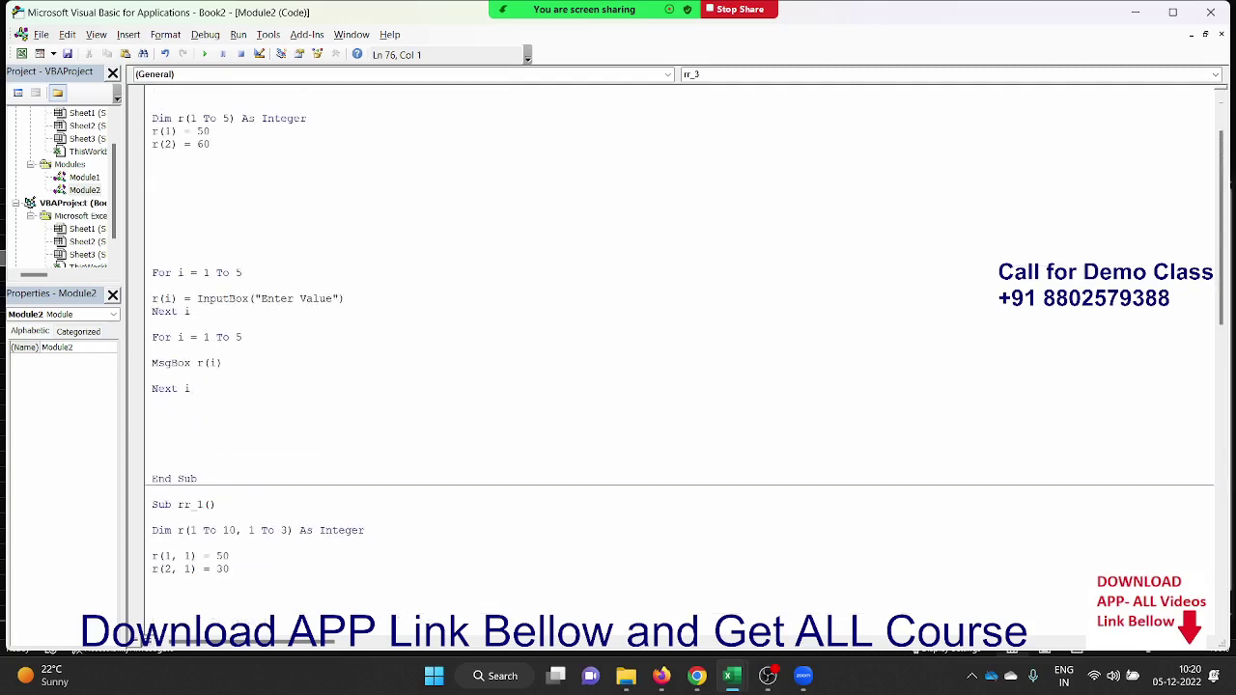
scroll(676, 357, "up", 2)
scroll(161, 294, "down", 7)
scroll(160, 295, "down", 12)
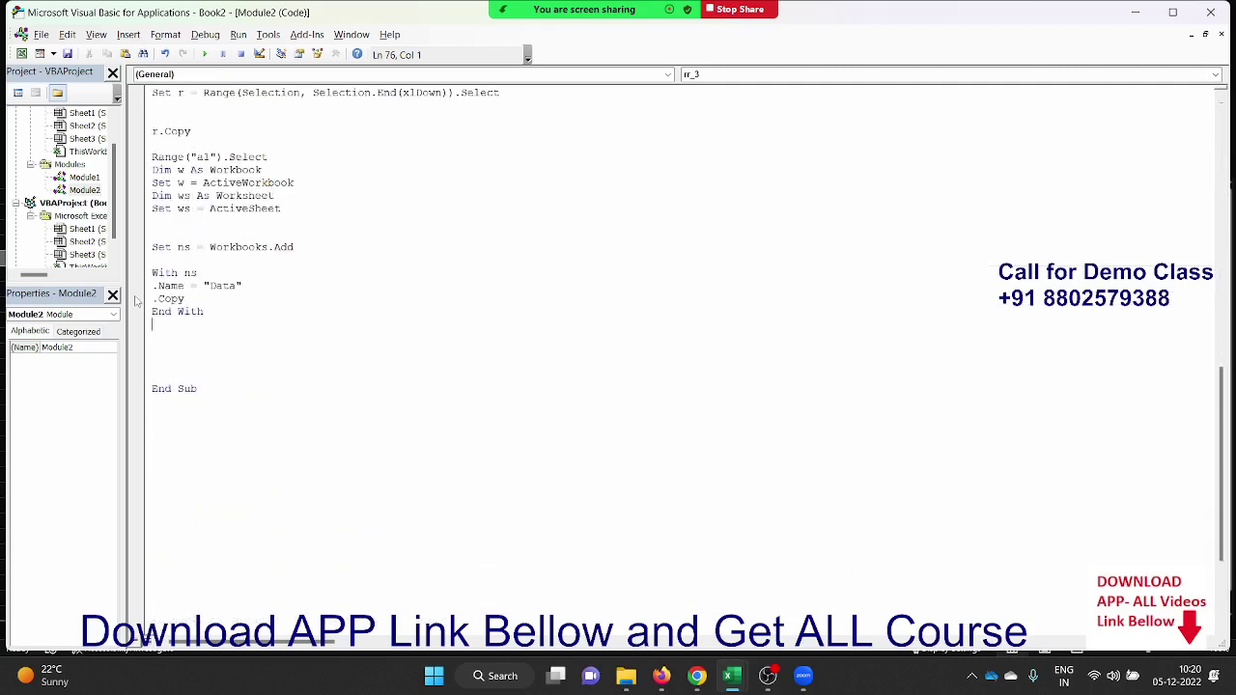
scroll(160, 294, "down", 5)
scroll(160, 295, "up", 3)
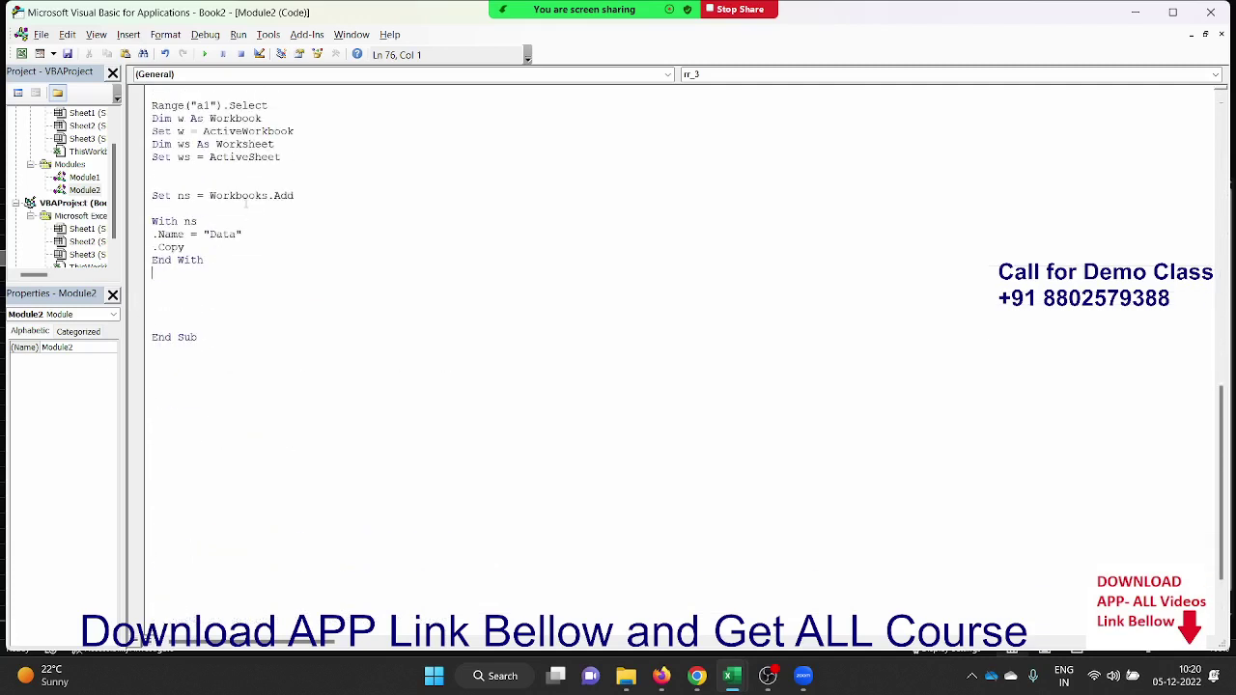
left_click_drag(228, 195, 325, 212)
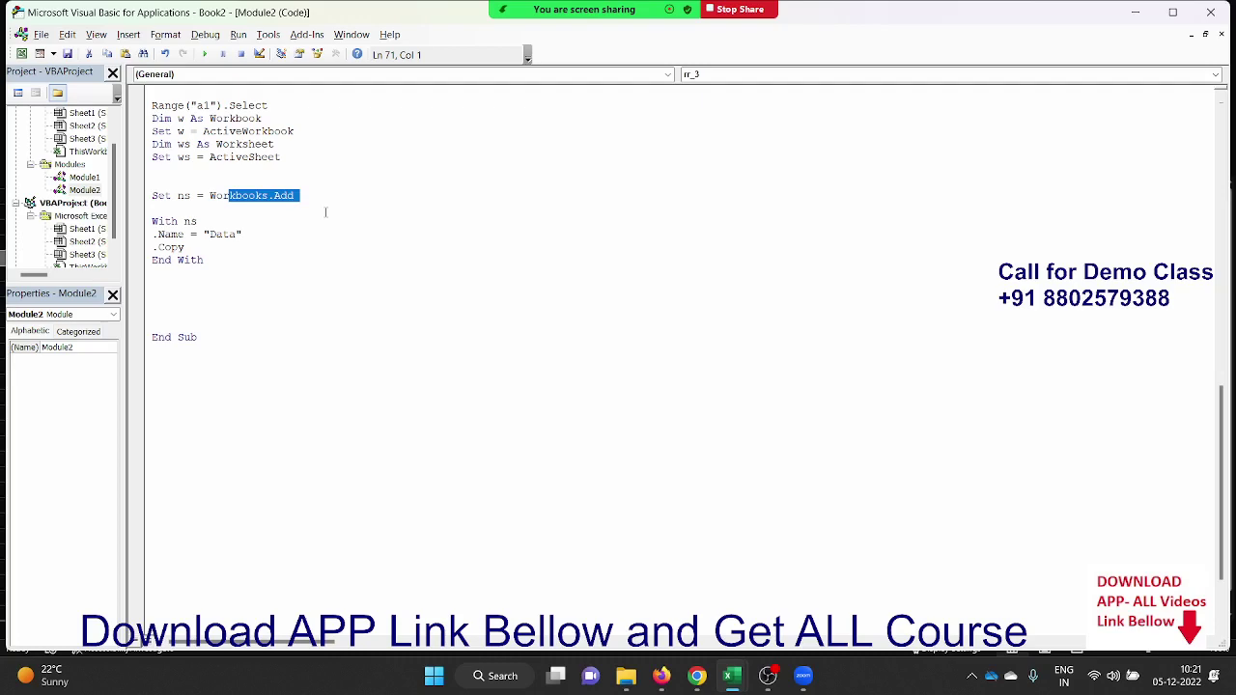
scroll(325, 212, "up", 8)
scroll(326, 212, "up", 14)
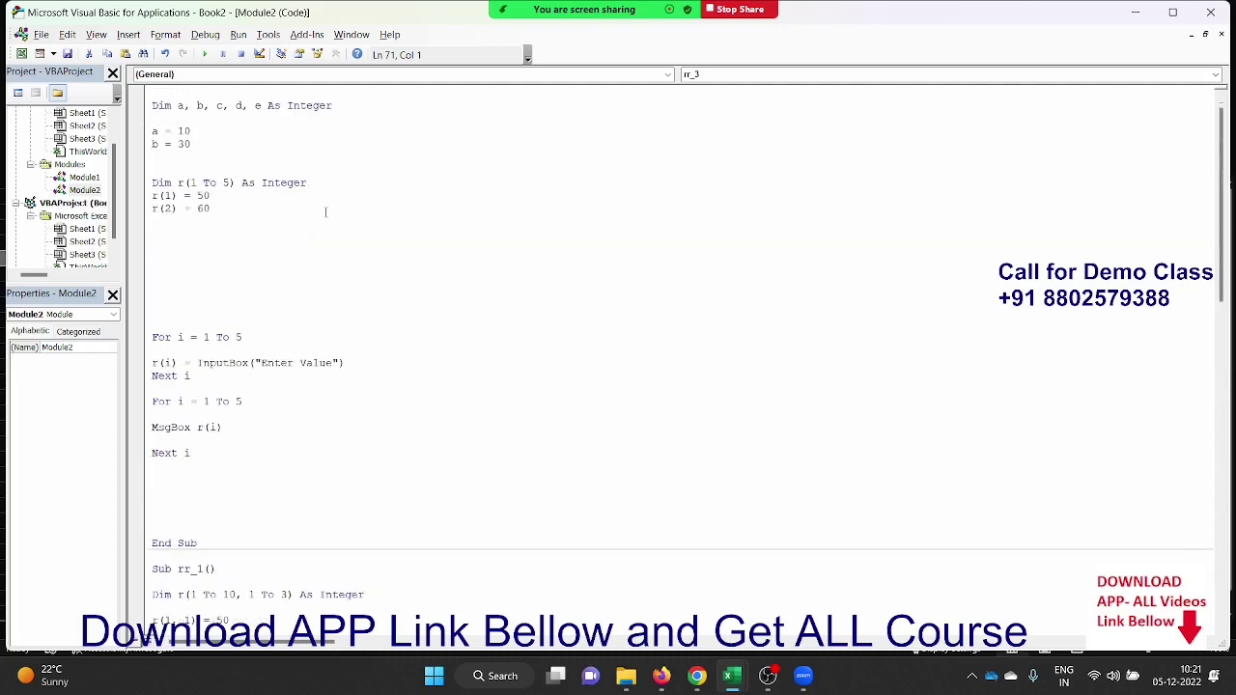
scroll(325, 211, "up", 1)
scroll(311, 195, "down", 10)
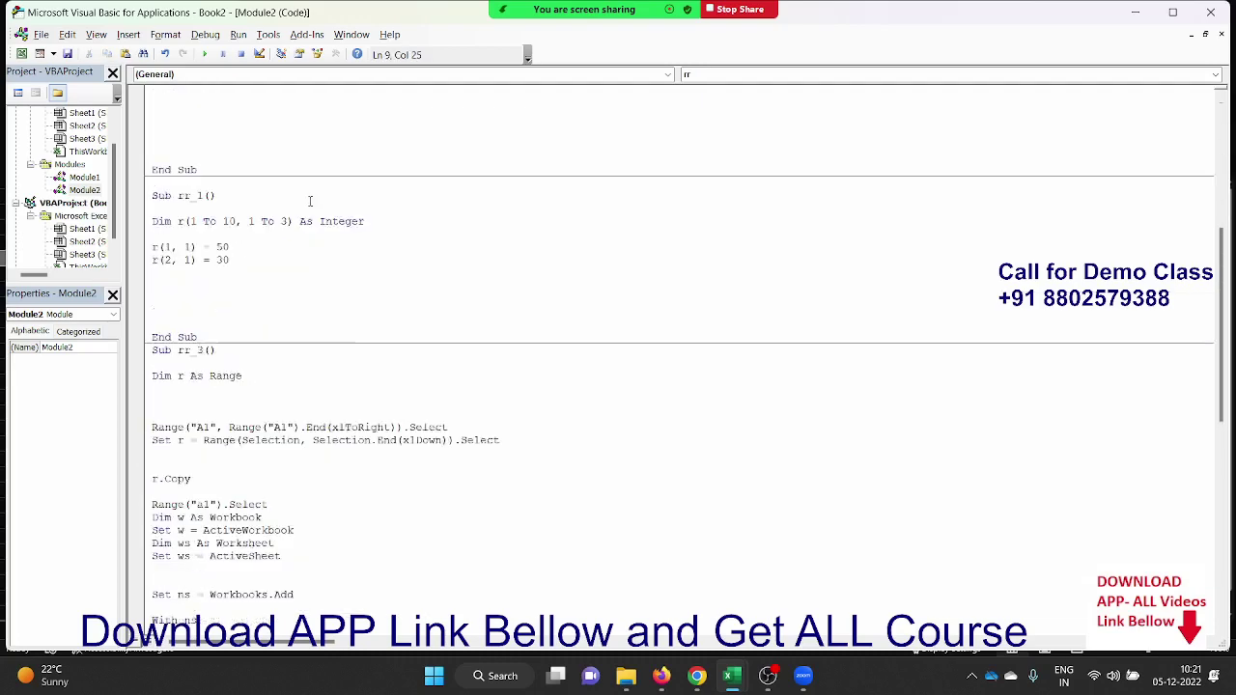
scroll(311, 195, "down", 2)
left_click(294, 144)
scroll(293, 152, "down", 5)
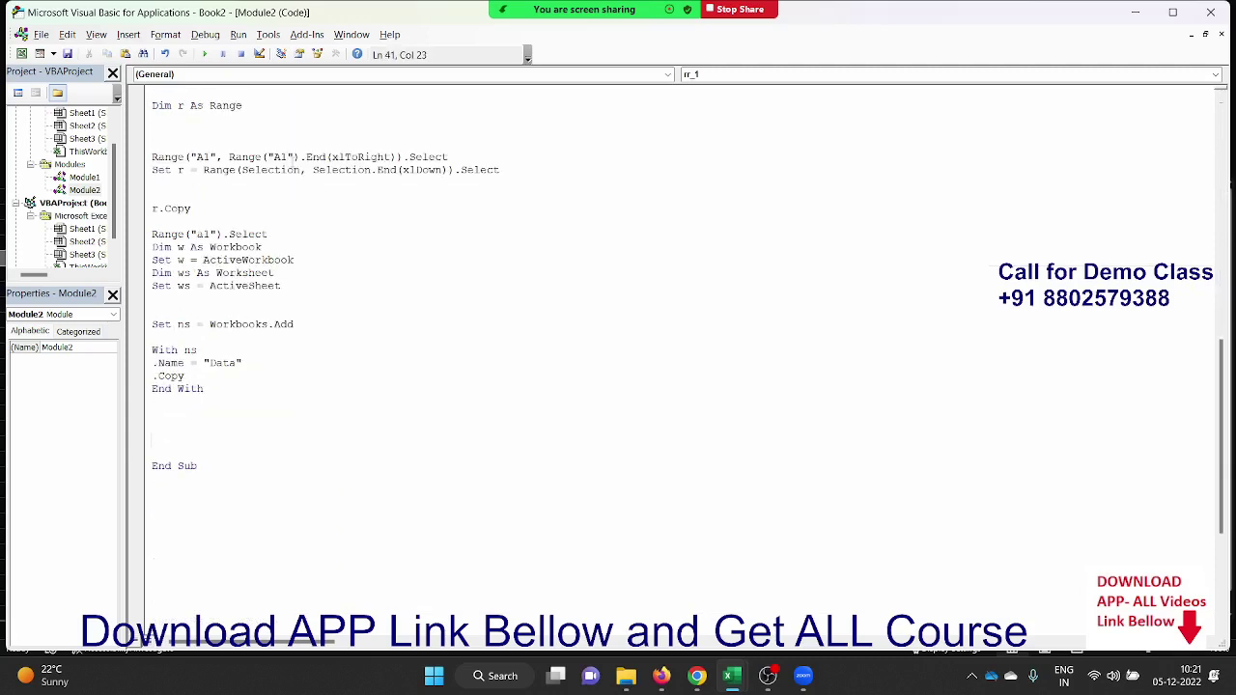
double_click(224, 106)
double_click(257, 247)
double_click(251, 286)
left_click(281, 338)
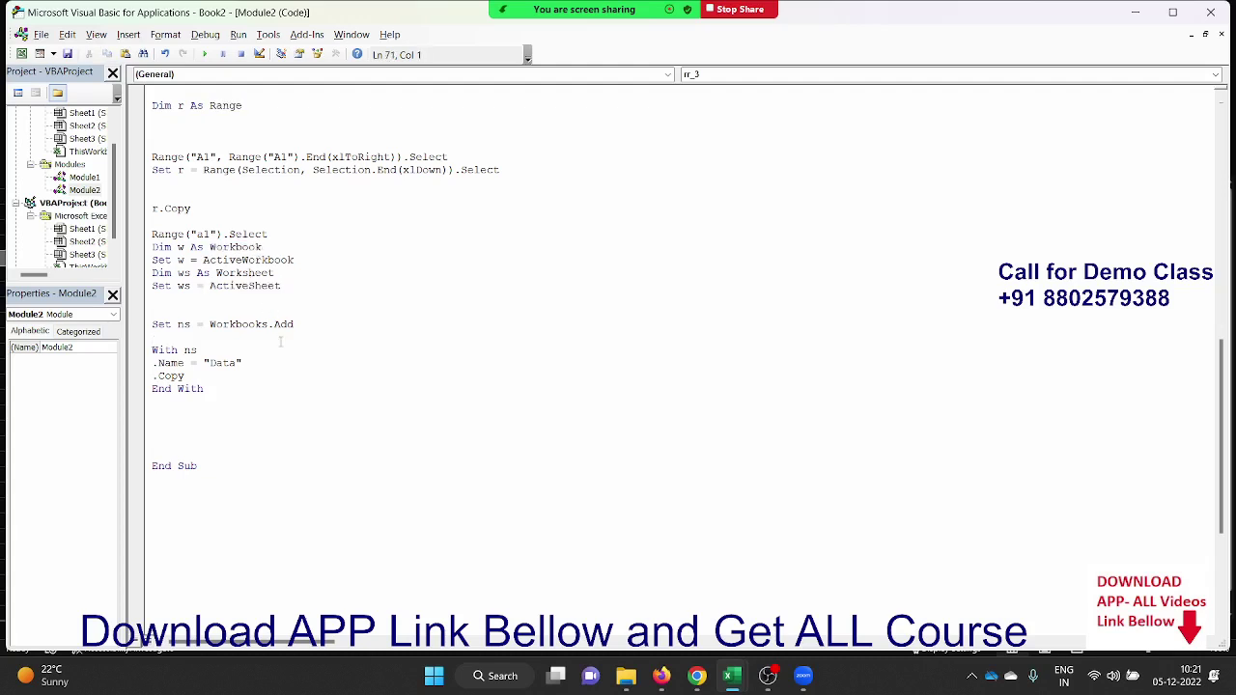